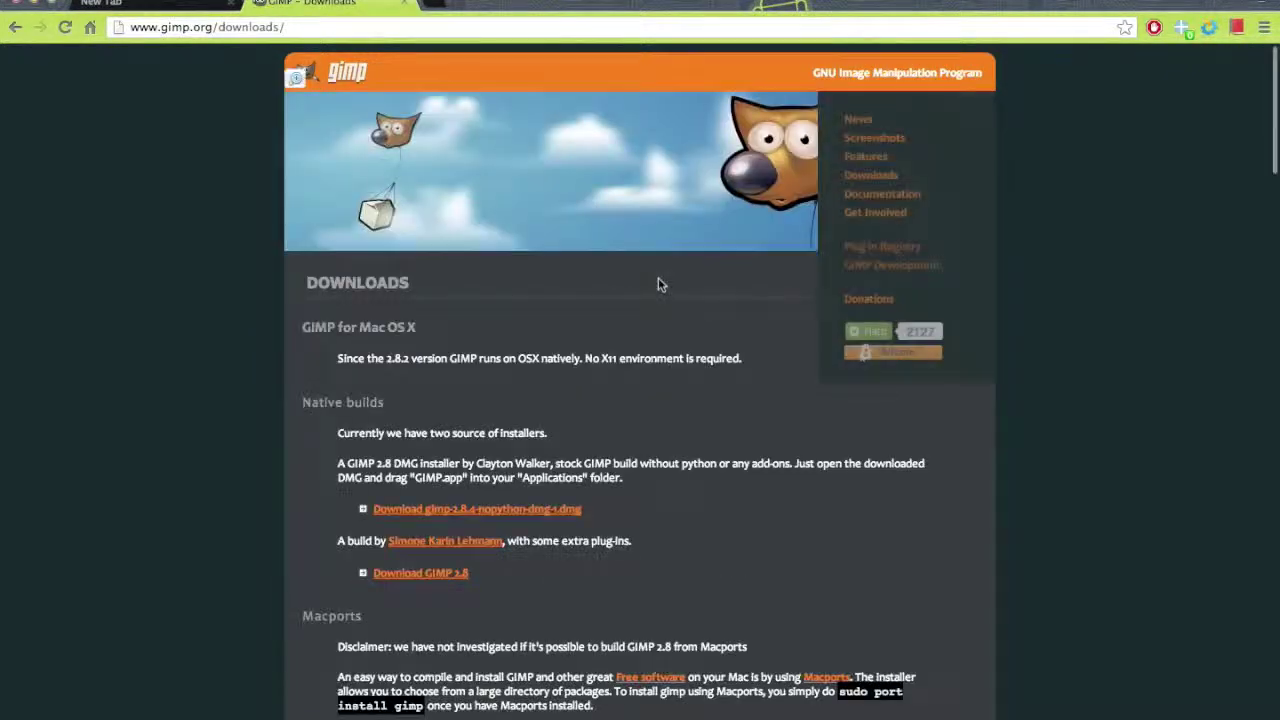
Step: Review the GIMP for Mac OS X version note and the native build options on the downloads page
{"action": "scroll", "coordinate": [658, 285], "scroll_direction": "down", "scroll_amount": 3}
{"action": "left_click_drag", "start_coordinate": [303, 179], "coordinate": [440, 192]}
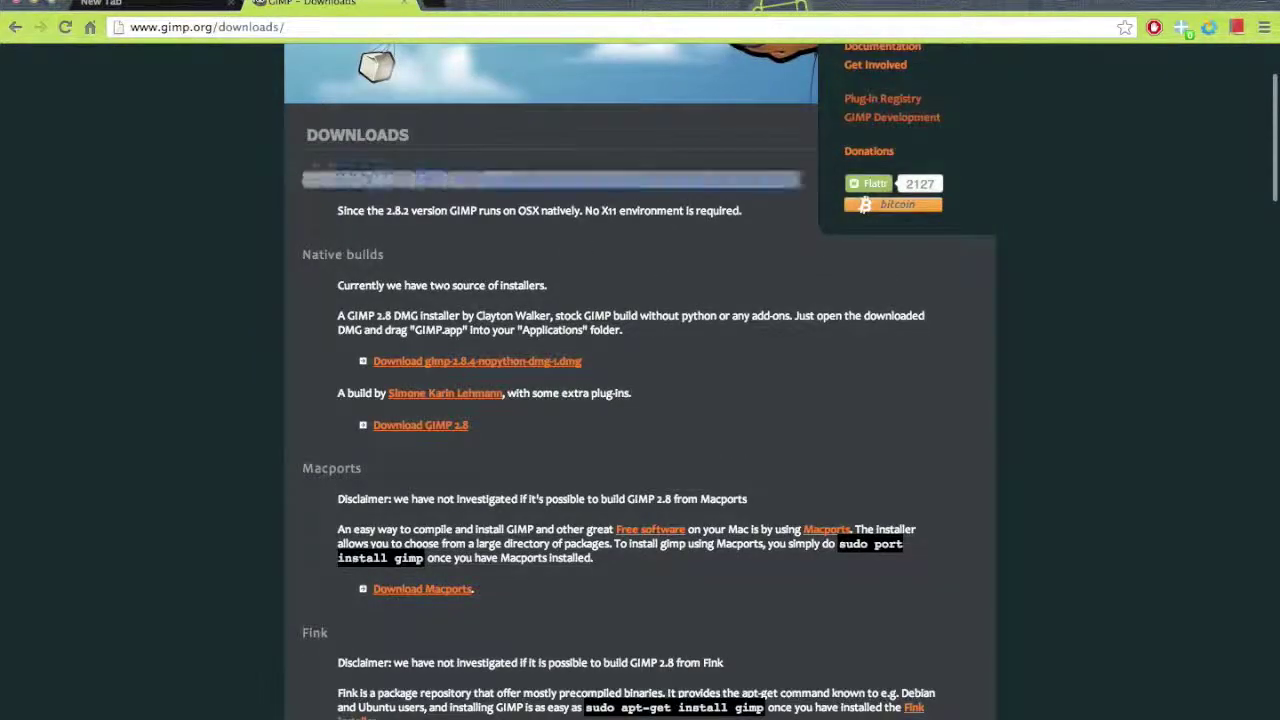
{"action": "left_click", "coordinate": [366, 225]}
{"action": "triple_click", "coordinate": [463, 215]}
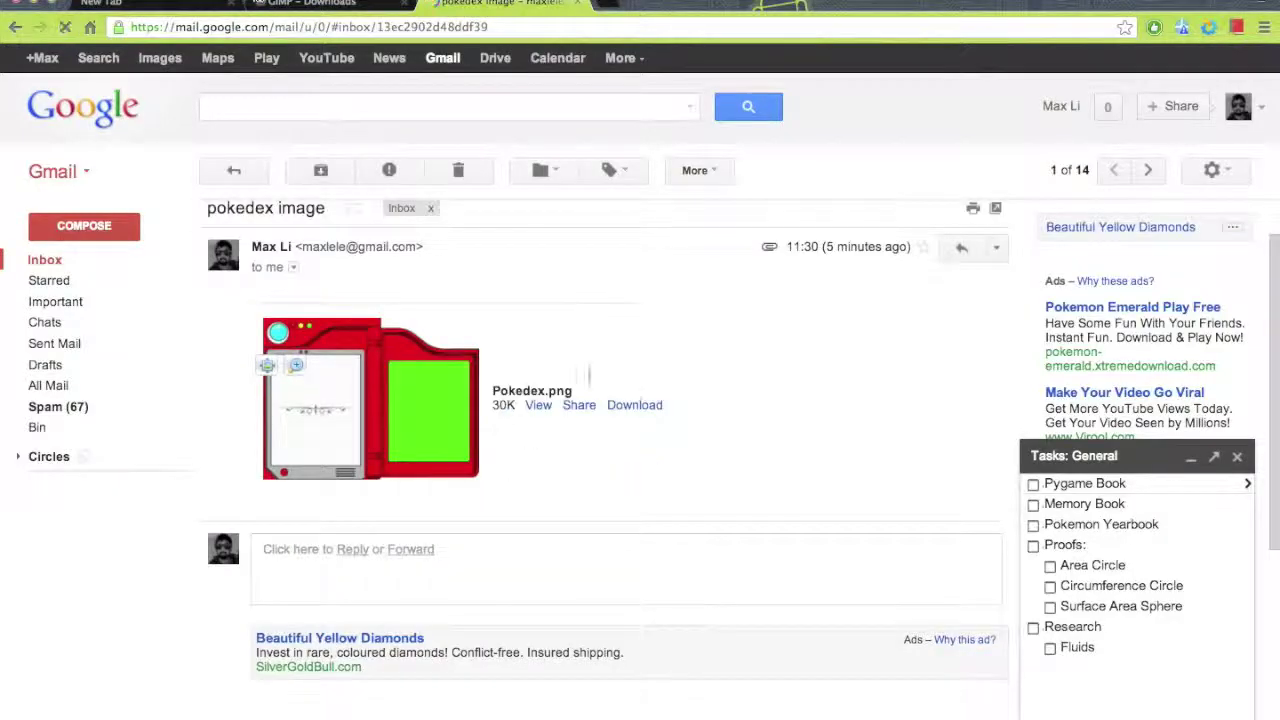
Step: Download the Pokedex.png attachment from the "pokedex image" email and close its preview window
{"action": "left_click", "coordinate": [632, 406]}
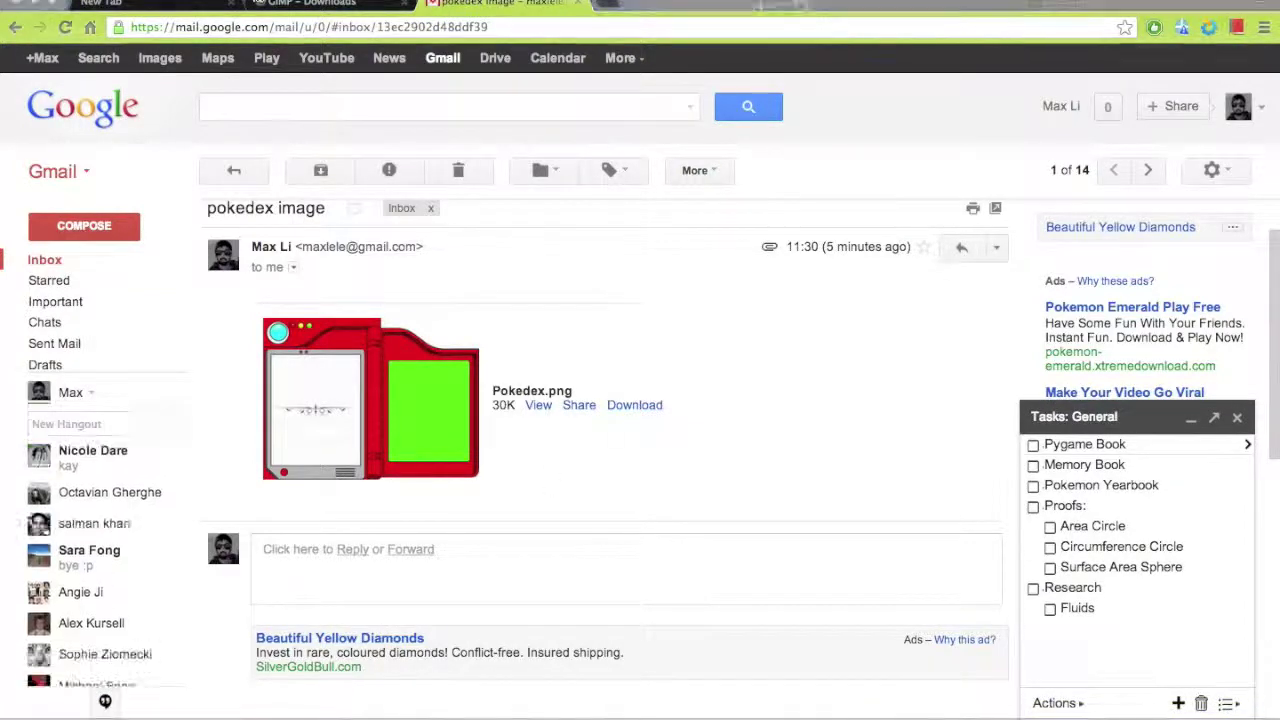
{"action": "key", "text": "super+Tab"}
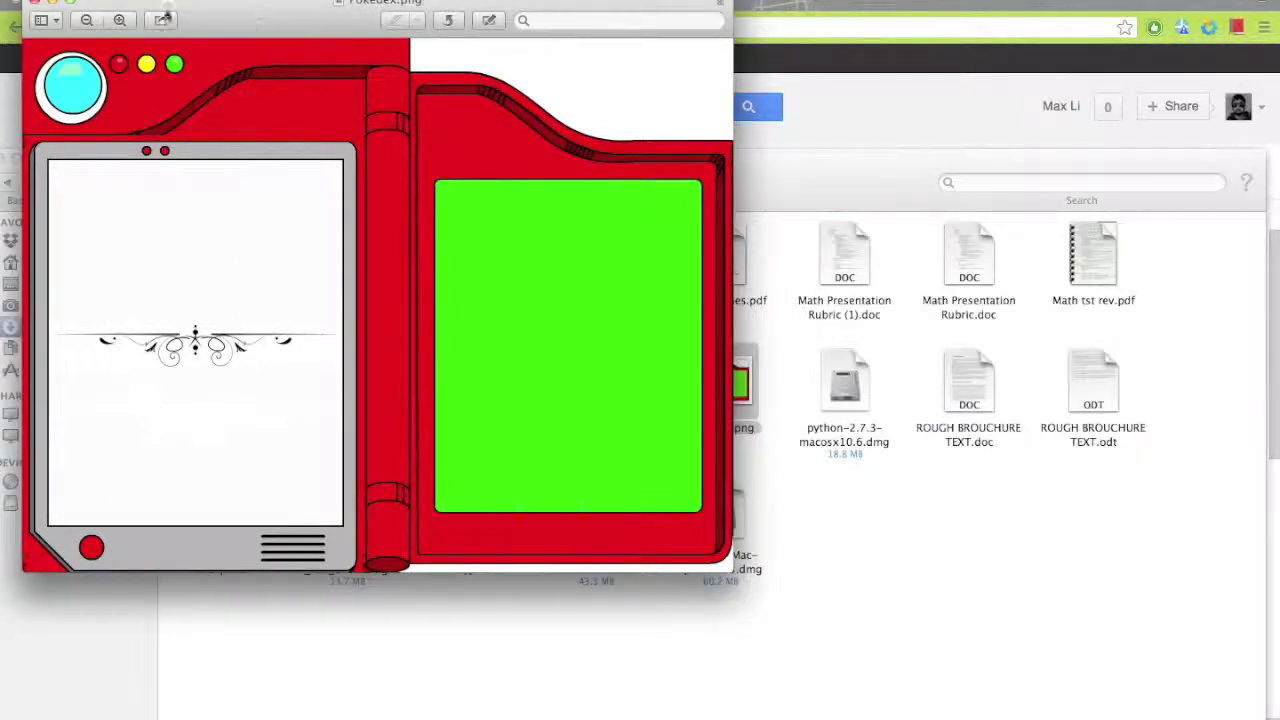
{"action": "left_click", "coordinate": [34, 4]}
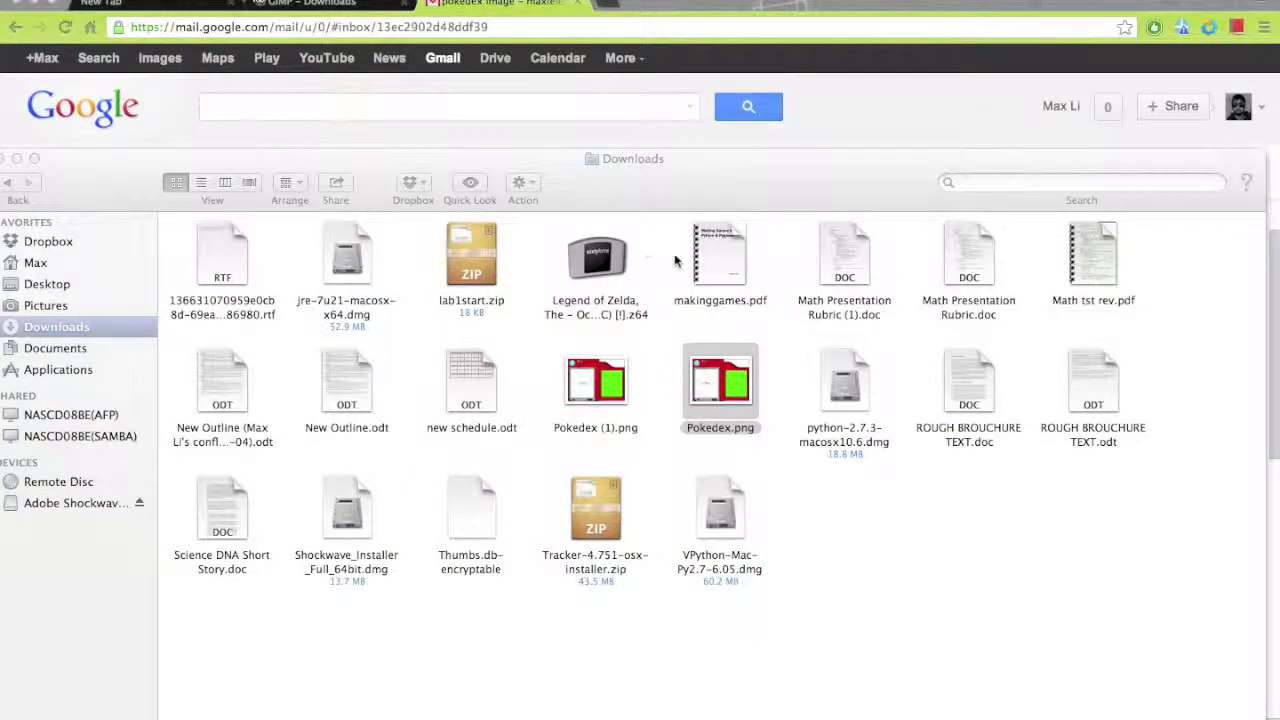
Step: Open Pokedex.png from the Downloads folder in GIMP and close the Finder window
{"action": "right_click", "coordinate": [703, 346]}
{"action": "mouse_move", "coordinate": [736, 372]}
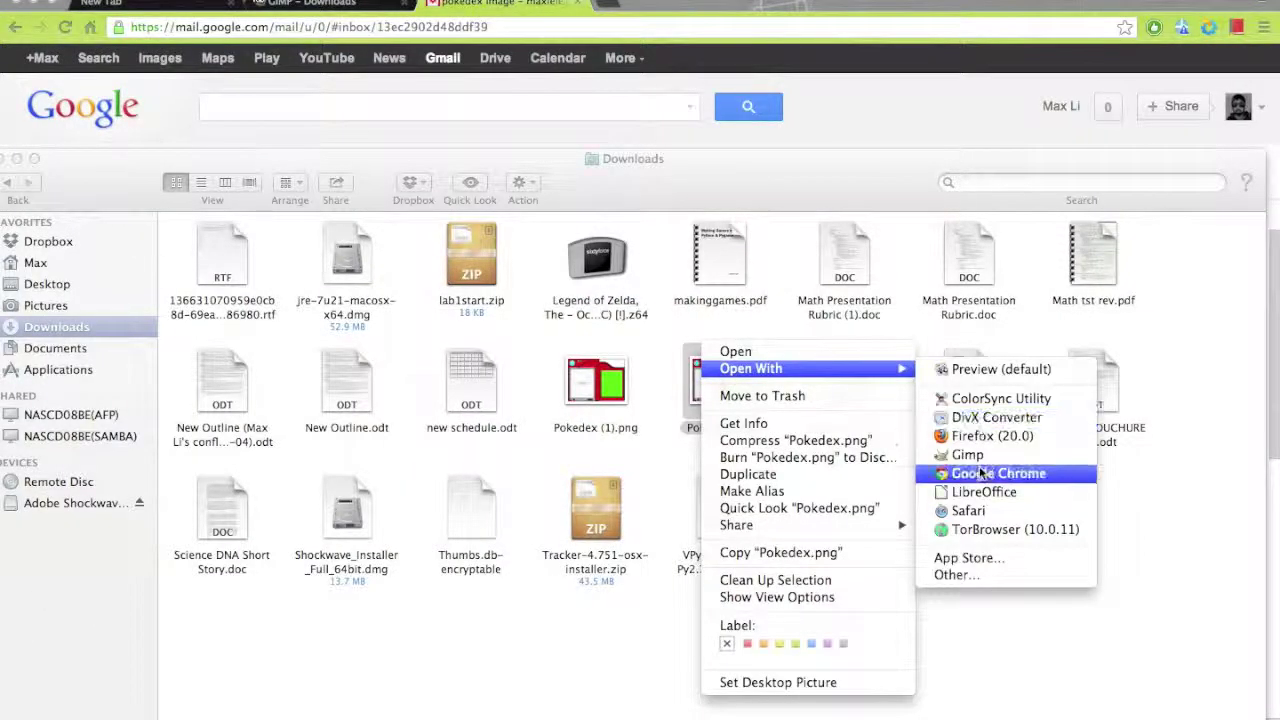
{"action": "left_click", "coordinate": [950, 454]}
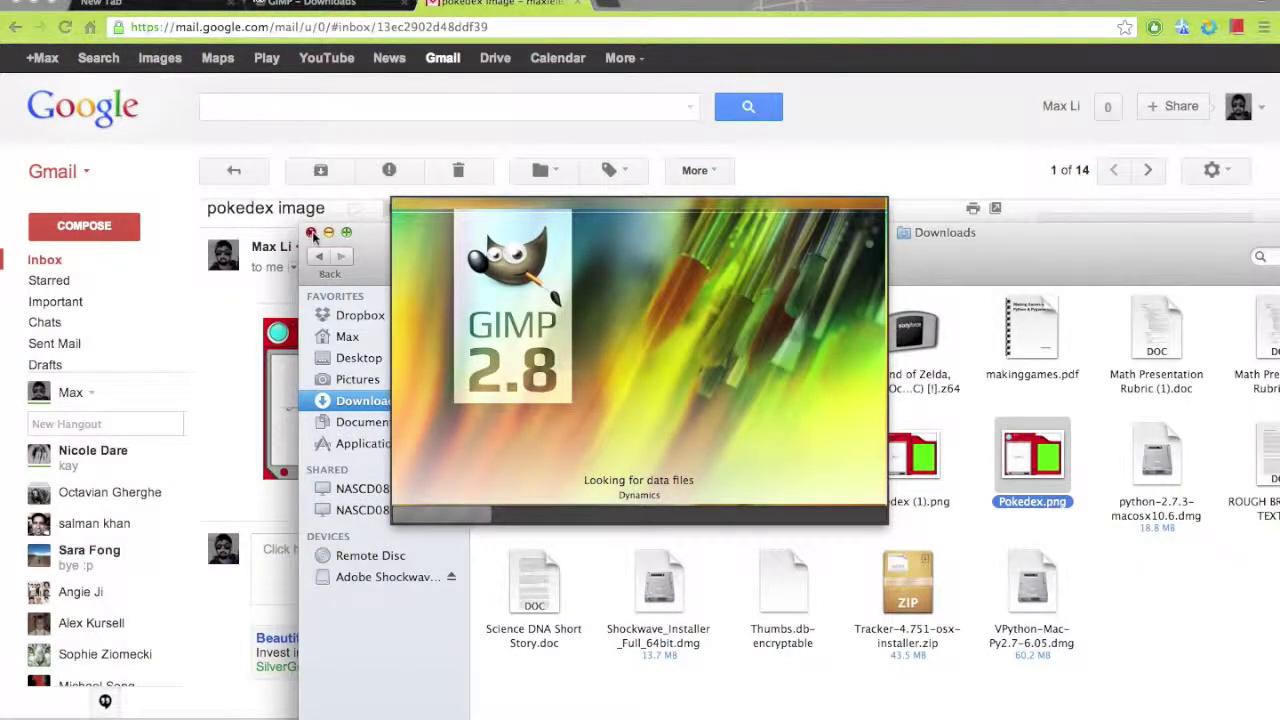
{"action": "left_click", "coordinate": [311, 232]}
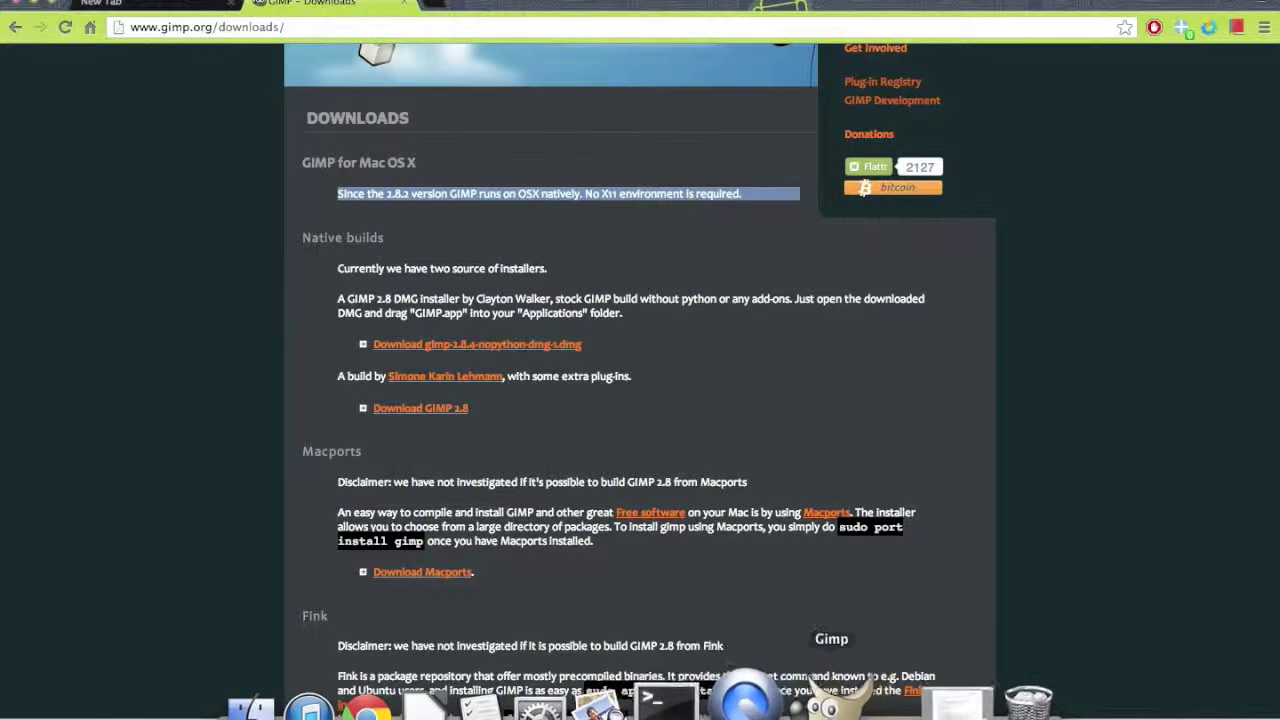
{"action": "left_click", "coordinate": [752, 690]}
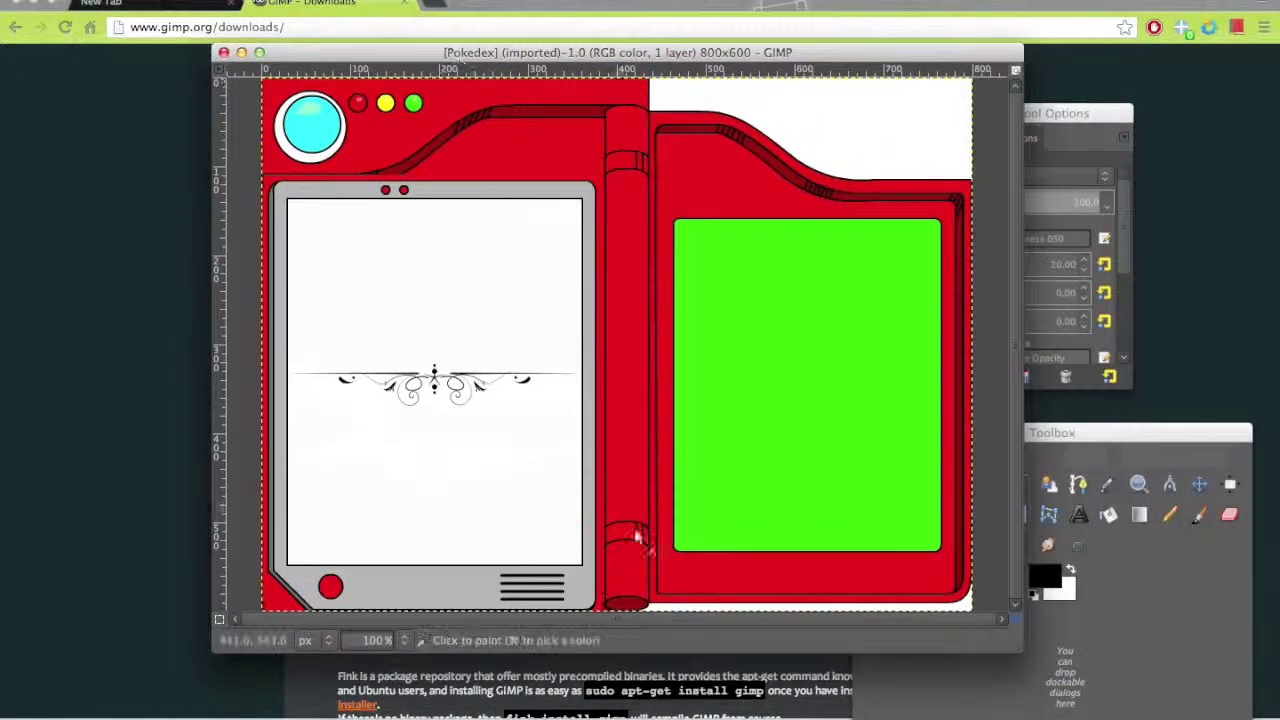
Step: Close the floating Tool Options and Toolbox windows, and open a new toolbox resized to a wide layout
{"action": "left_click_drag", "start_coordinate": [1054, 116], "coordinate": [121, 90]}
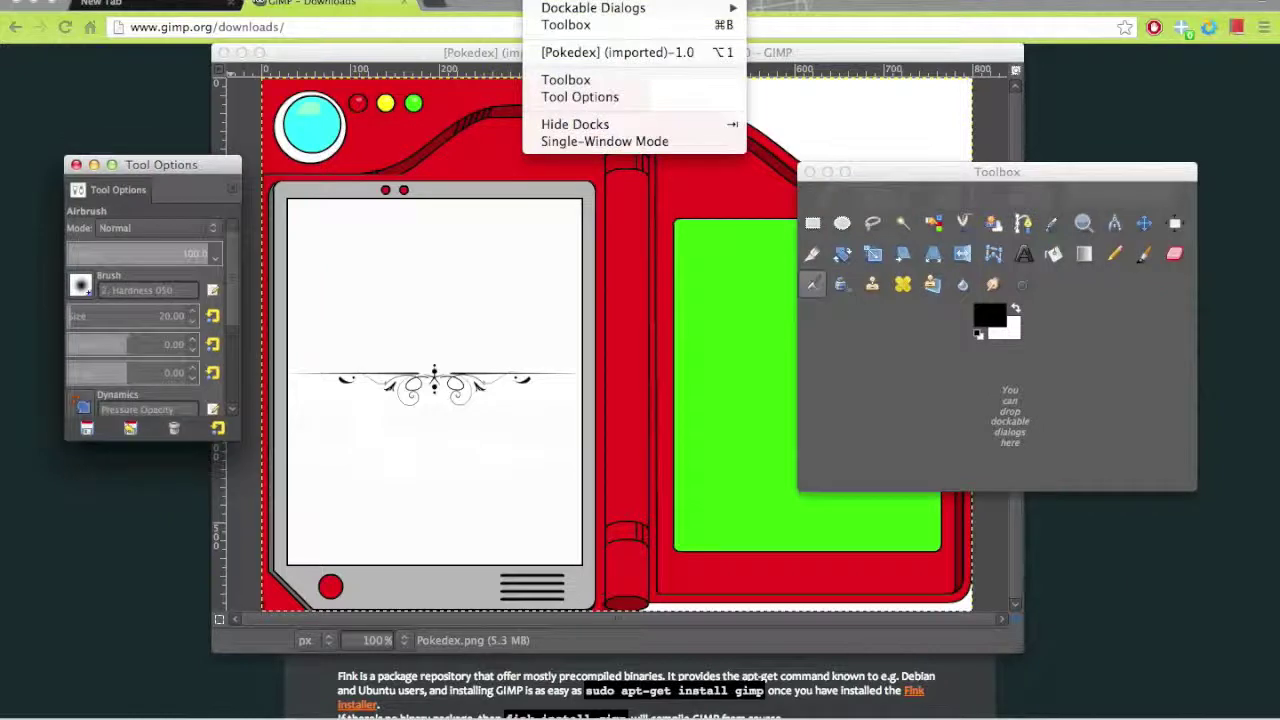
{"action": "mouse_move", "coordinate": [629, 18]}
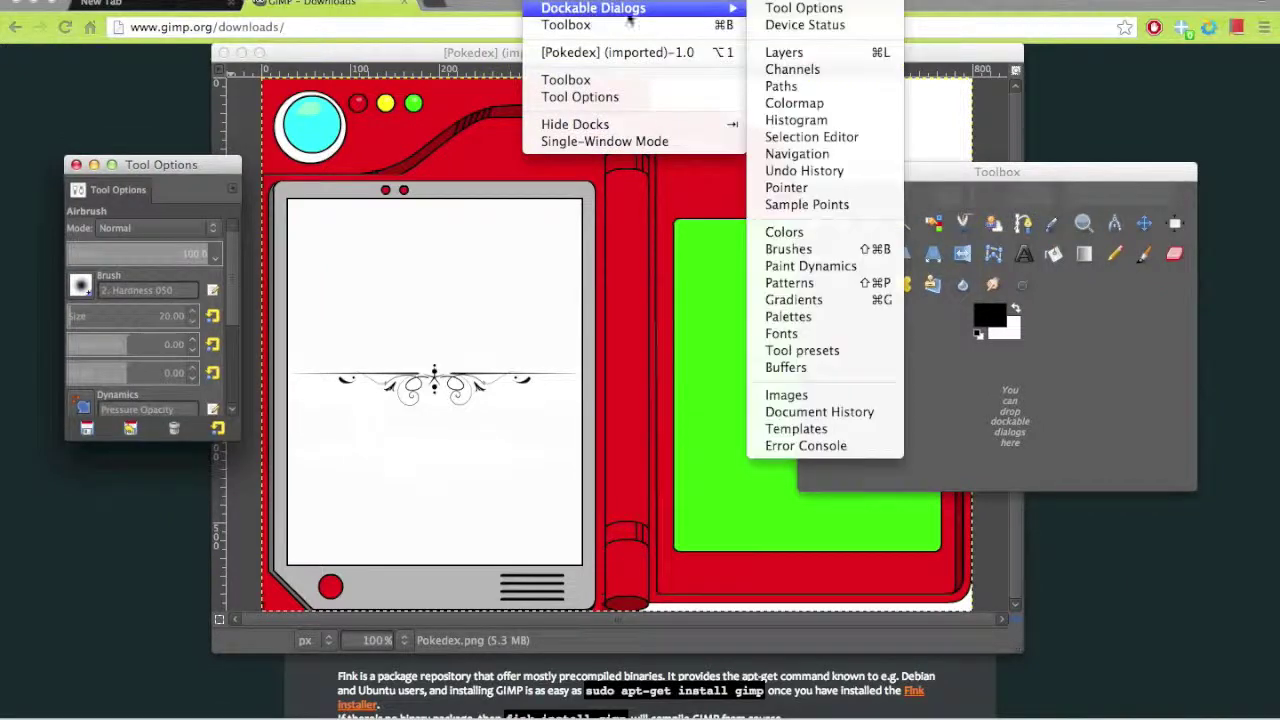
{"action": "left_click", "coordinate": [823, 172]}
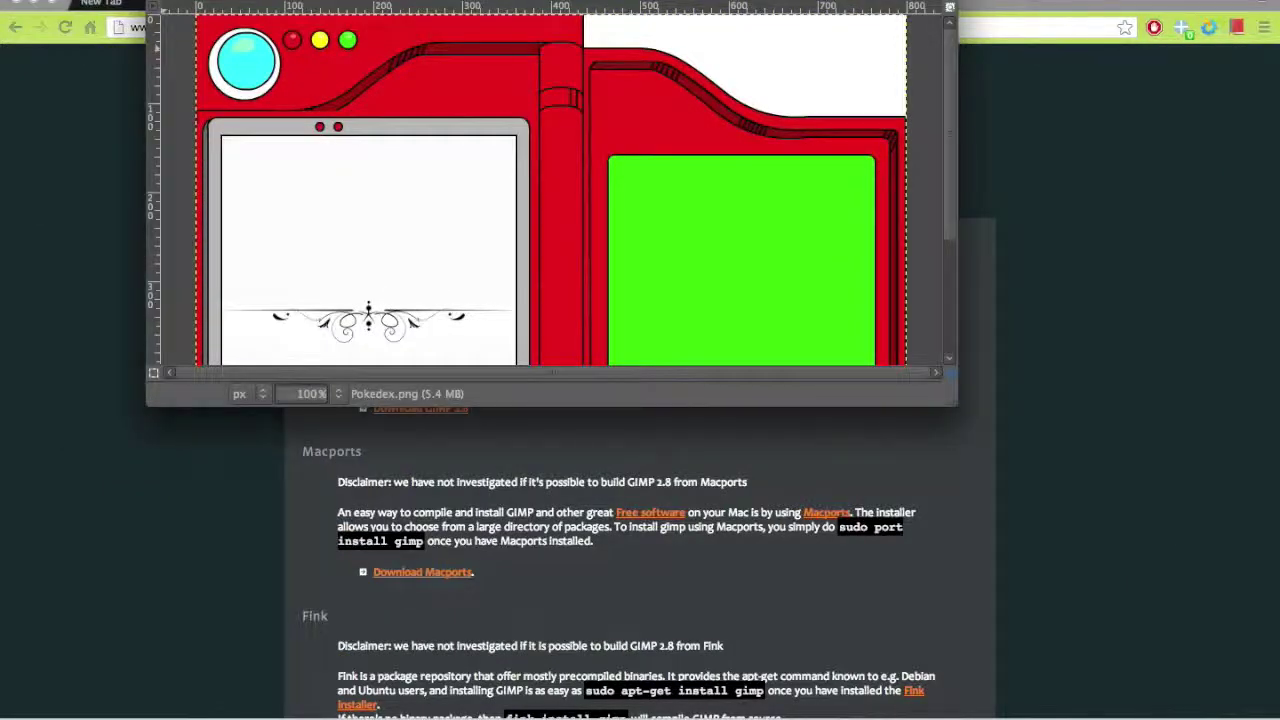
{"action": "left_click", "coordinate": [560, 0]}
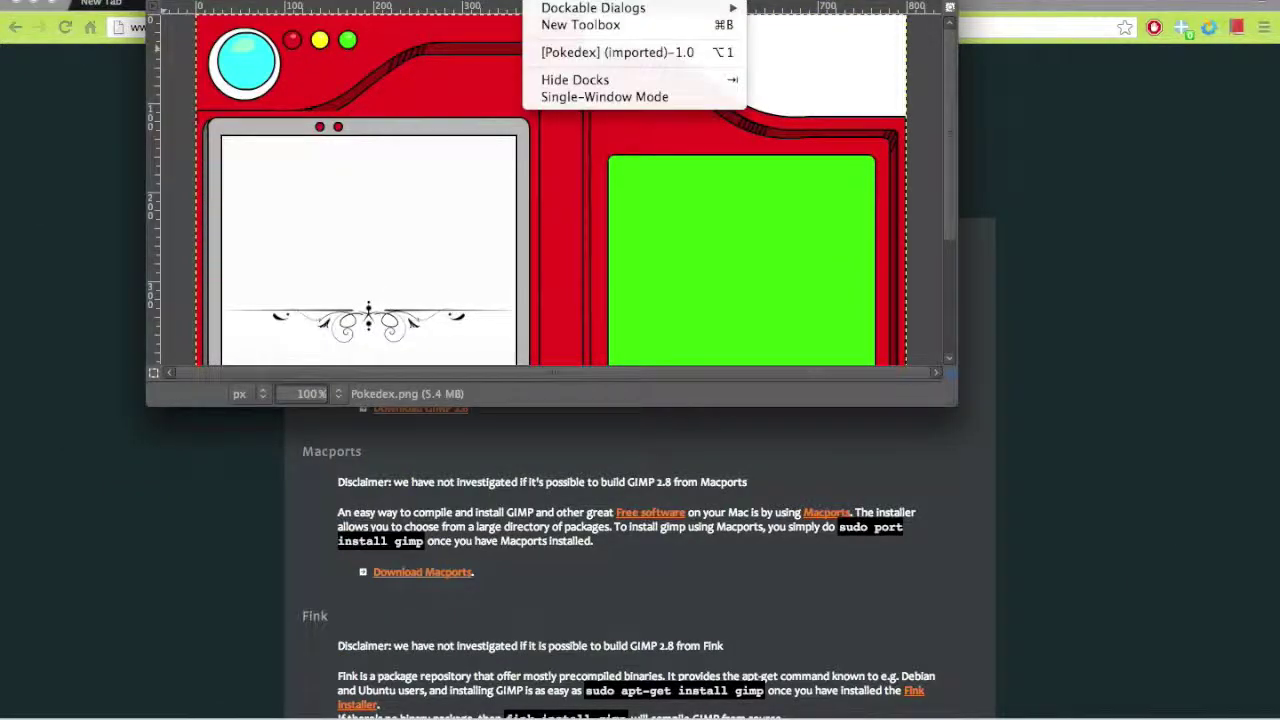
{"action": "left_click", "coordinate": [598, 28]}
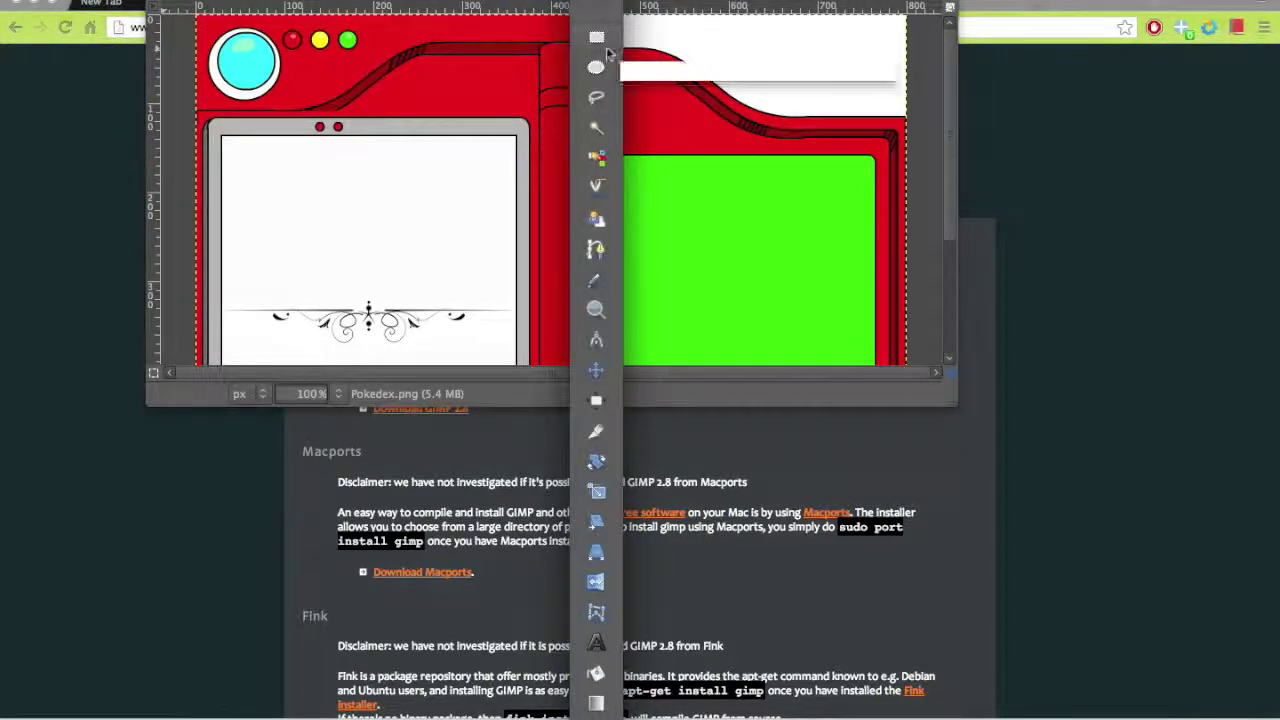
{"action": "left_click_drag", "start_coordinate": [625, 709], "coordinate": [1049, 663]}
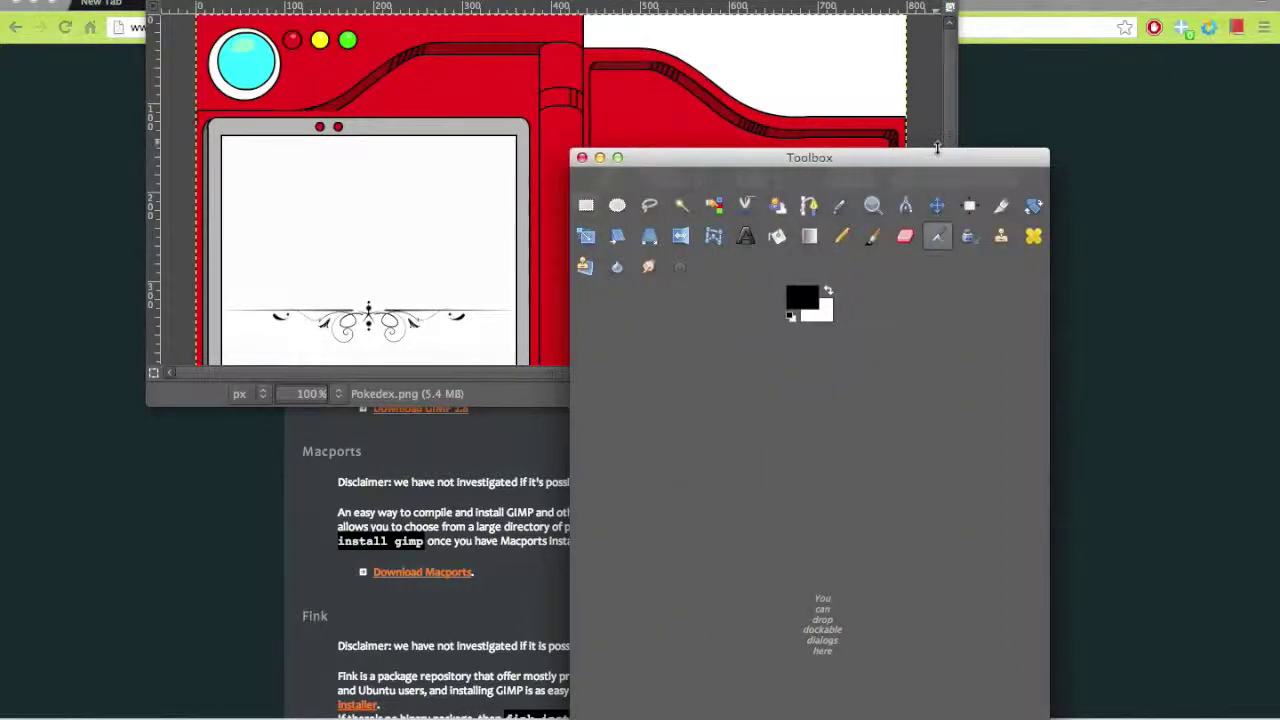
{"action": "left_click_drag", "start_coordinate": [937, 150], "coordinate": [470, 1]}
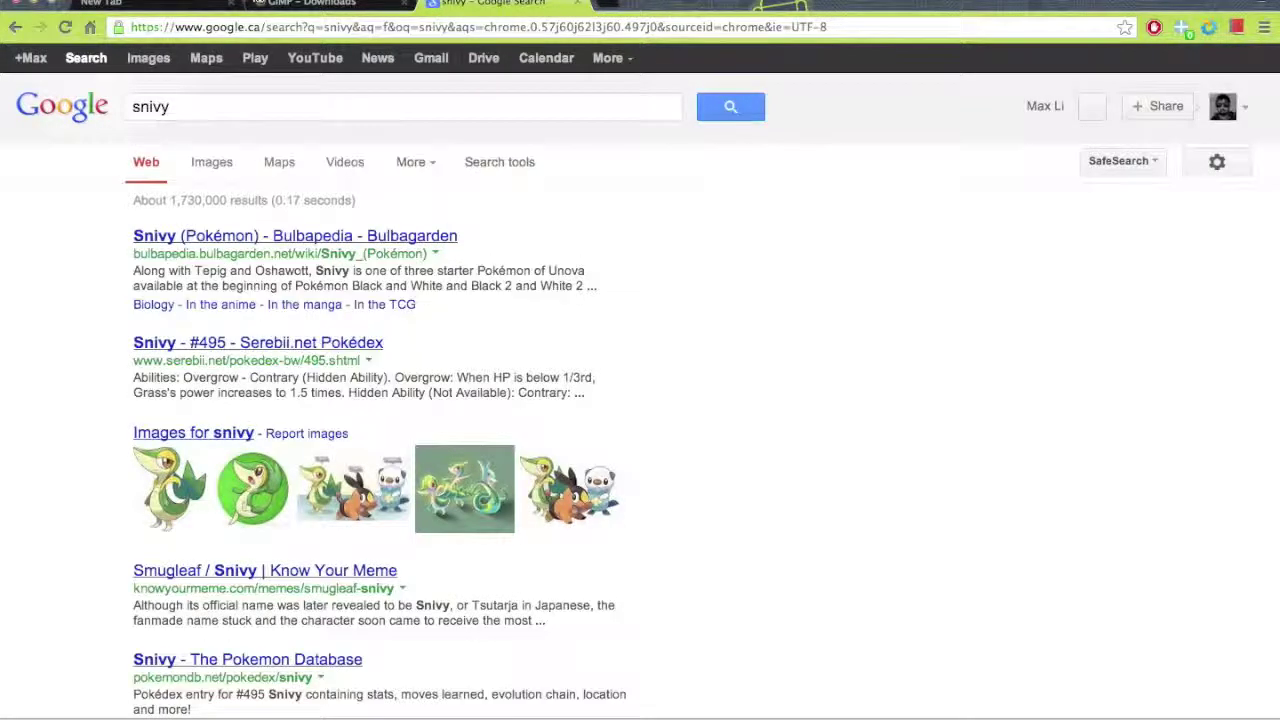
Step: Open the first Snivy artwork from the Google search results in the browser and save it as snivy.jpg in Downloads
{"action": "left_click", "coordinate": [222, 428]}
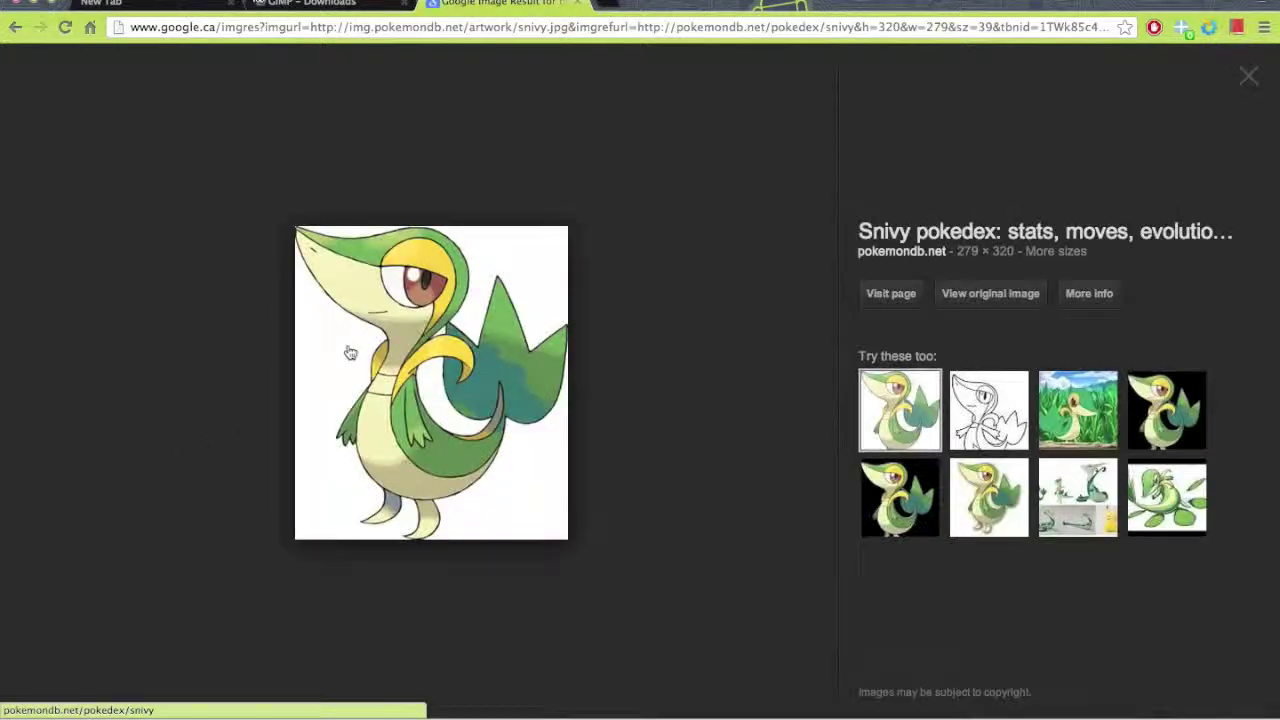
{"action": "right_click", "coordinate": [401, 348]}
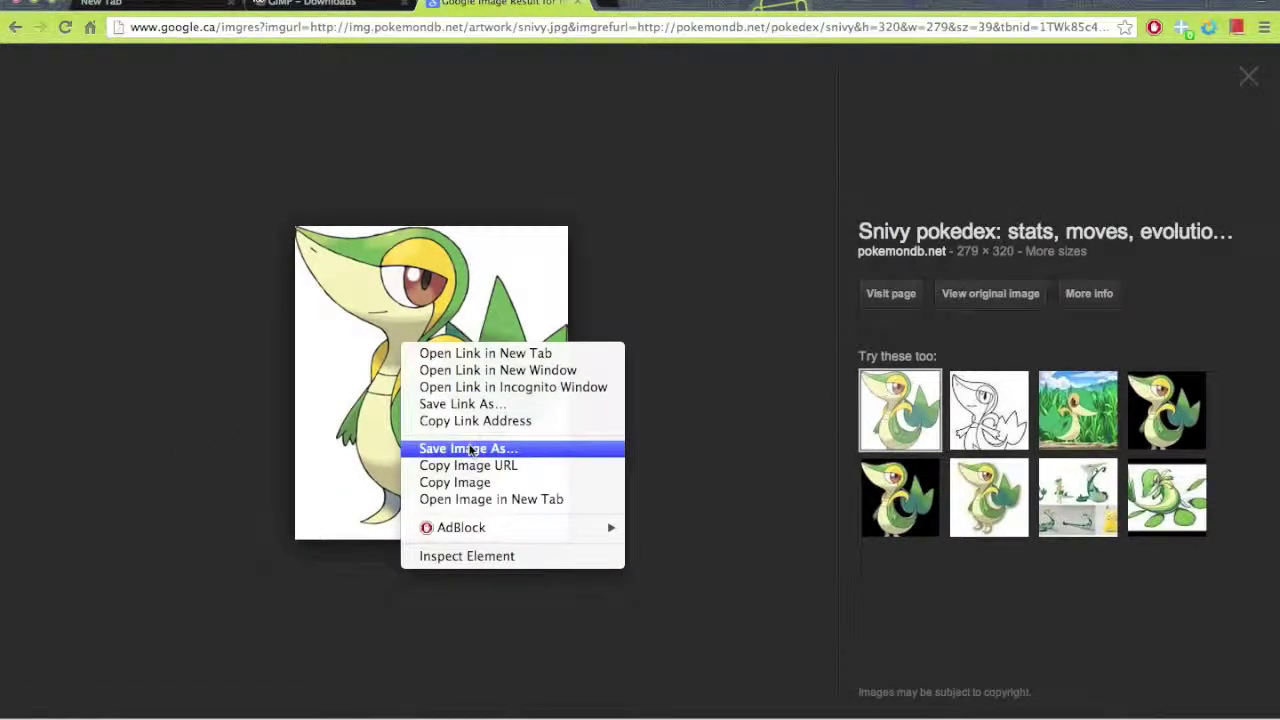
{"action": "left_click", "coordinate": [470, 449]}
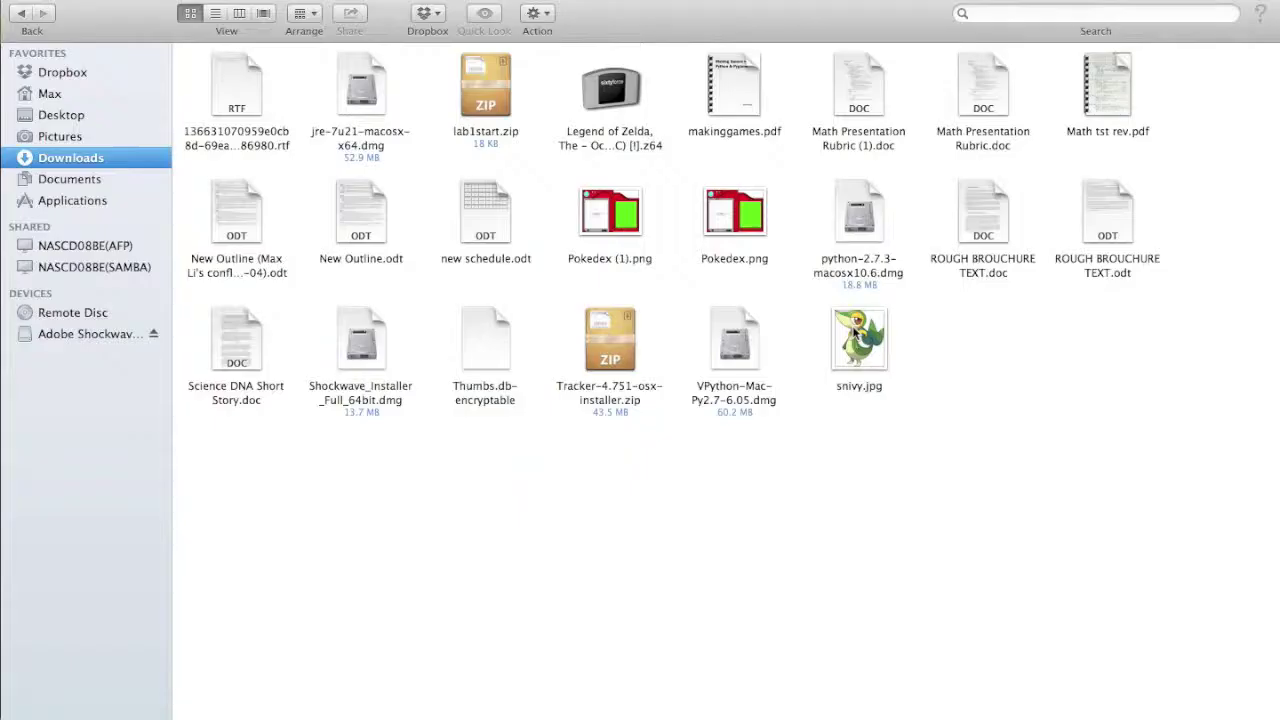
Step: Open snivy.jpg from the Downloads folder in GIMP
{"action": "right_click", "coordinate": [855, 330]}
{"action": "mouse_move", "coordinate": [911, 355]}
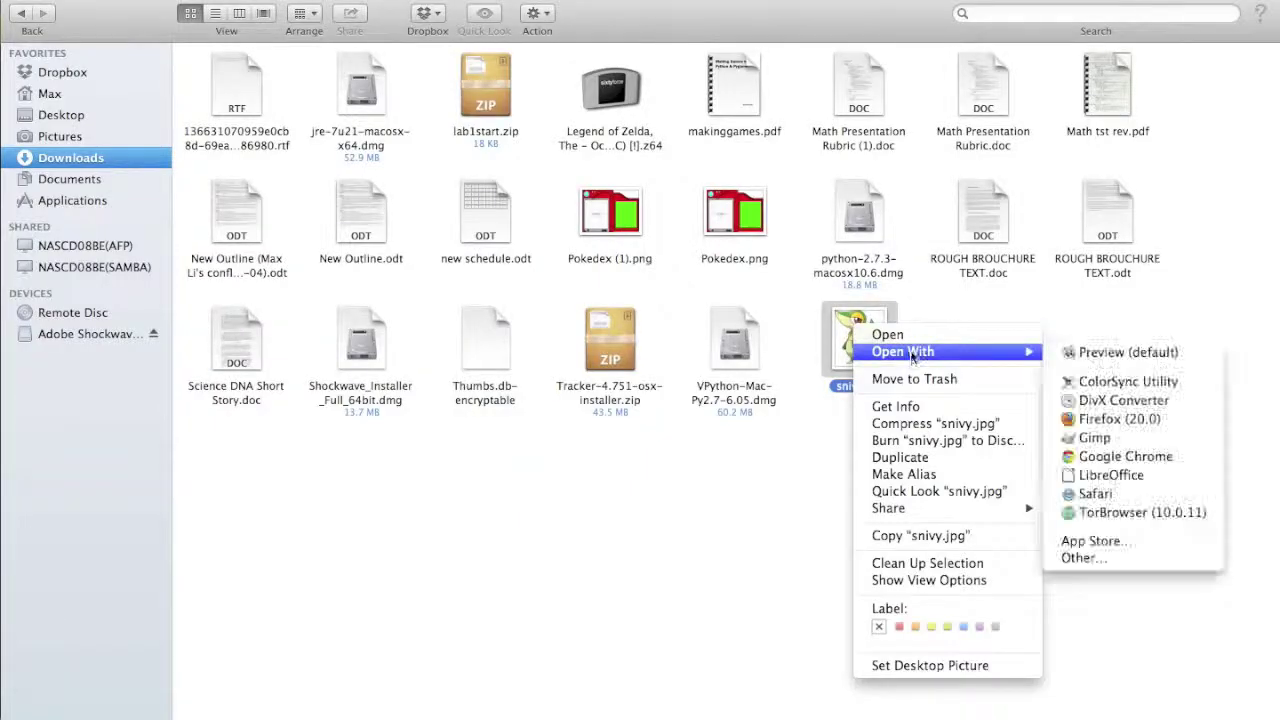
{"action": "left_click", "coordinate": [1094, 437]}
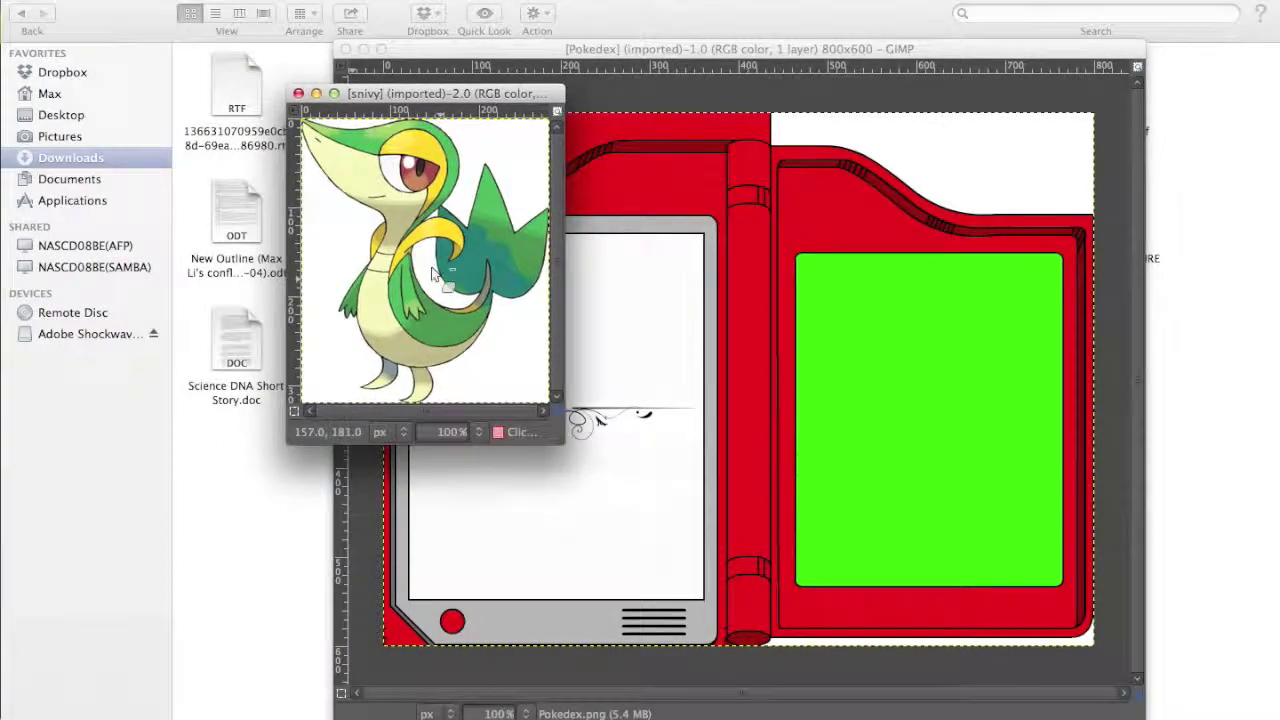
Step: Copy the entire Snivy image and paste it into the Pokedex image
{"action": "key", "text": "ctrl+a"}
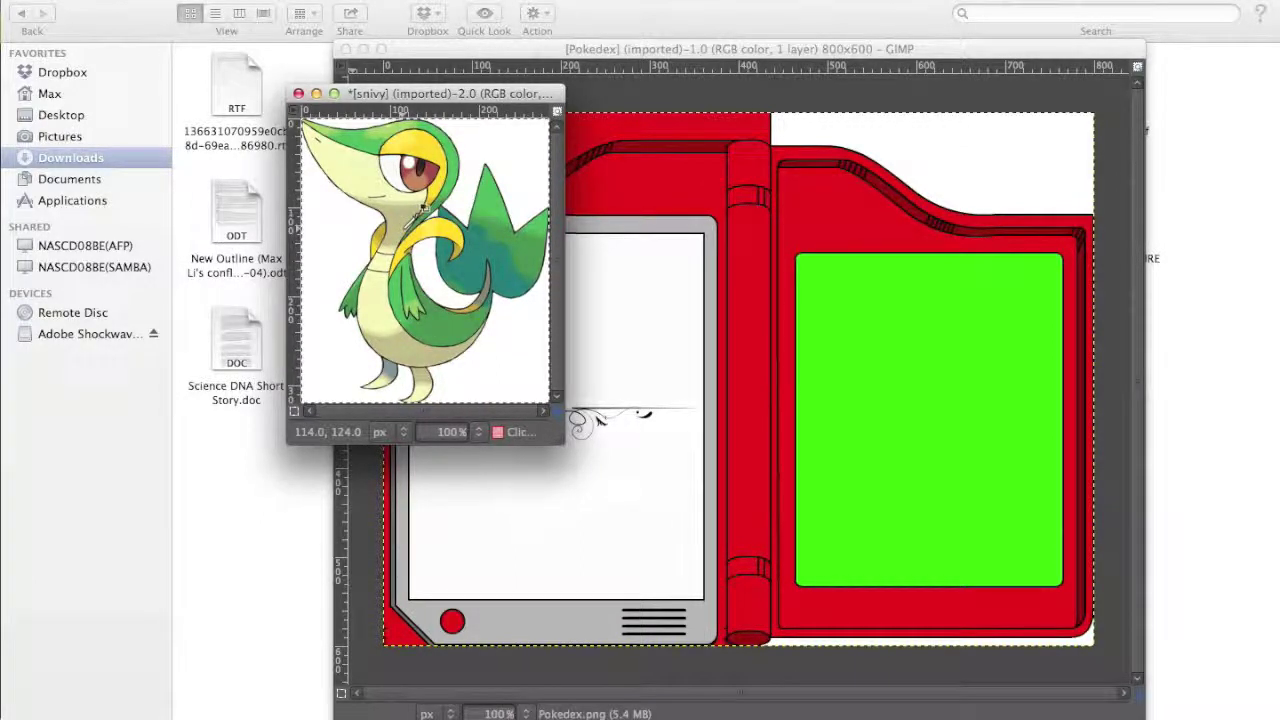
{"action": "left_click", "coordinate": [576, 56]}
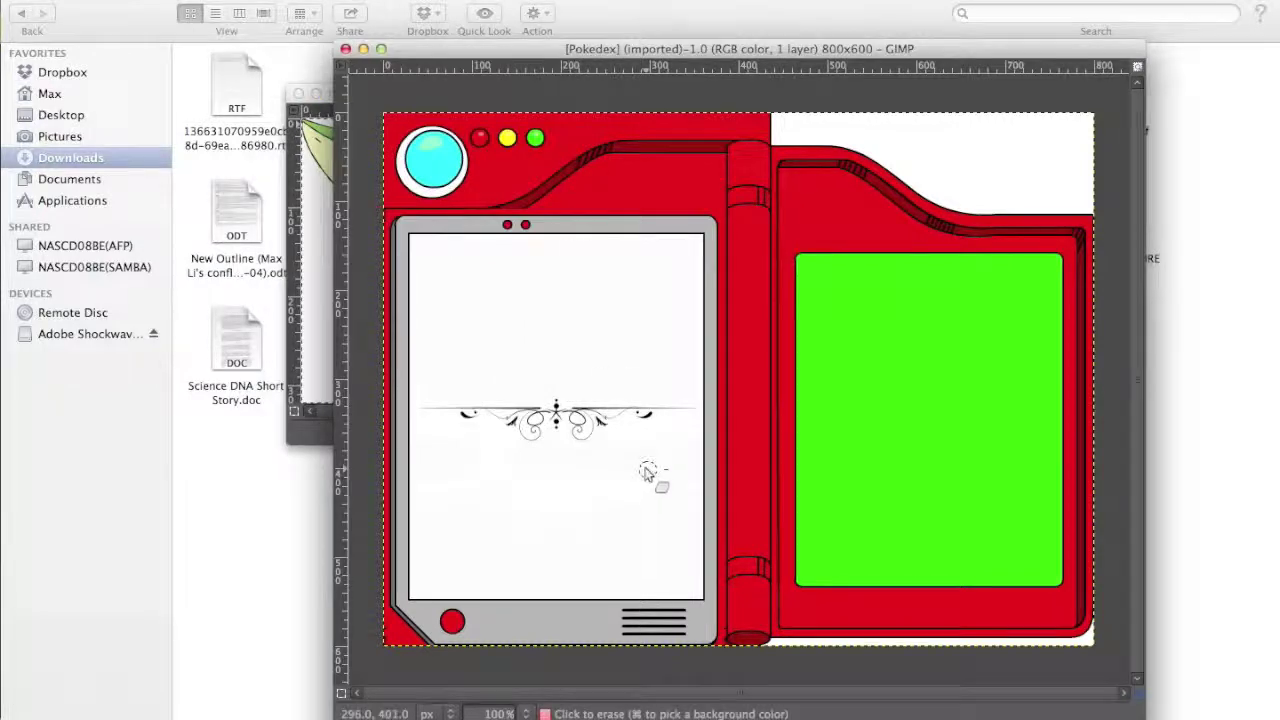
{"action": "key", "text": "super+v"}
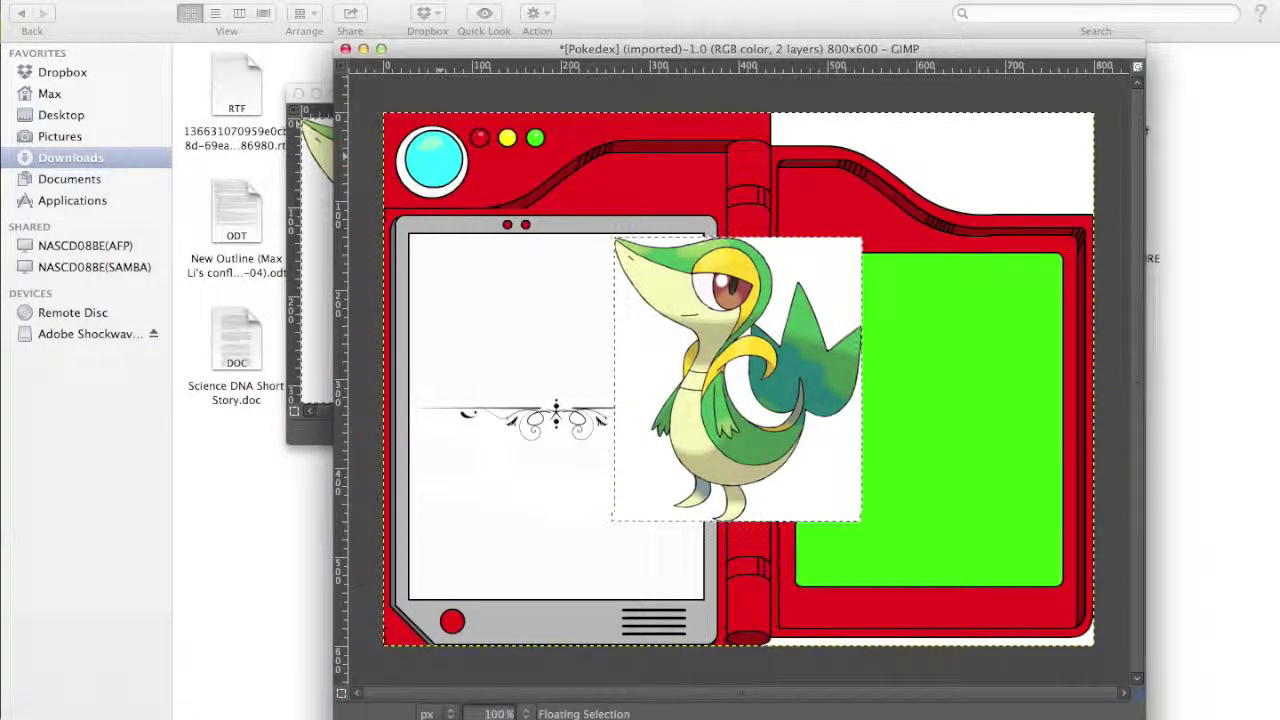
Step: Bring up the toolbox, activate the Rectangle Select tool and undo the pasted Snivy image
{"action": "left_click", "coordinate": [556, 2]}
{"action": "left_click", "coordinate": [562, 96]}
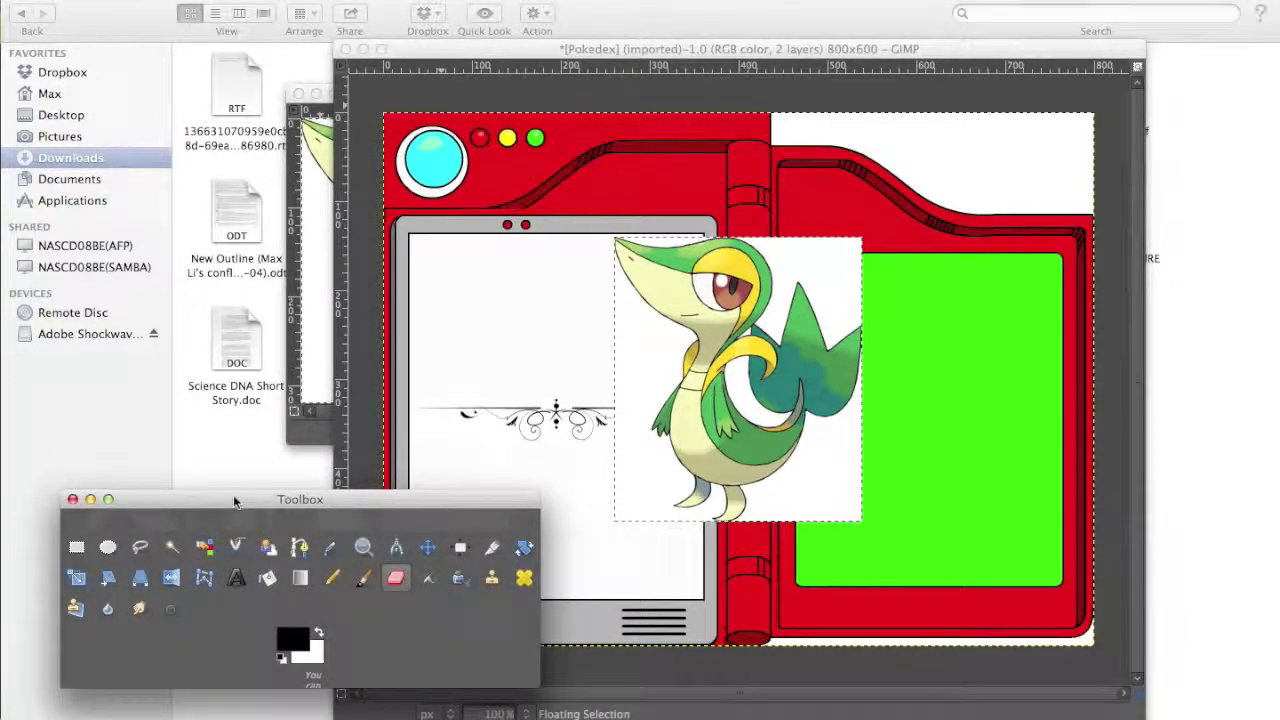
{"action": "left_click", "coordinate": [77, 547]}
{"action": "key", "text": "super+z"}
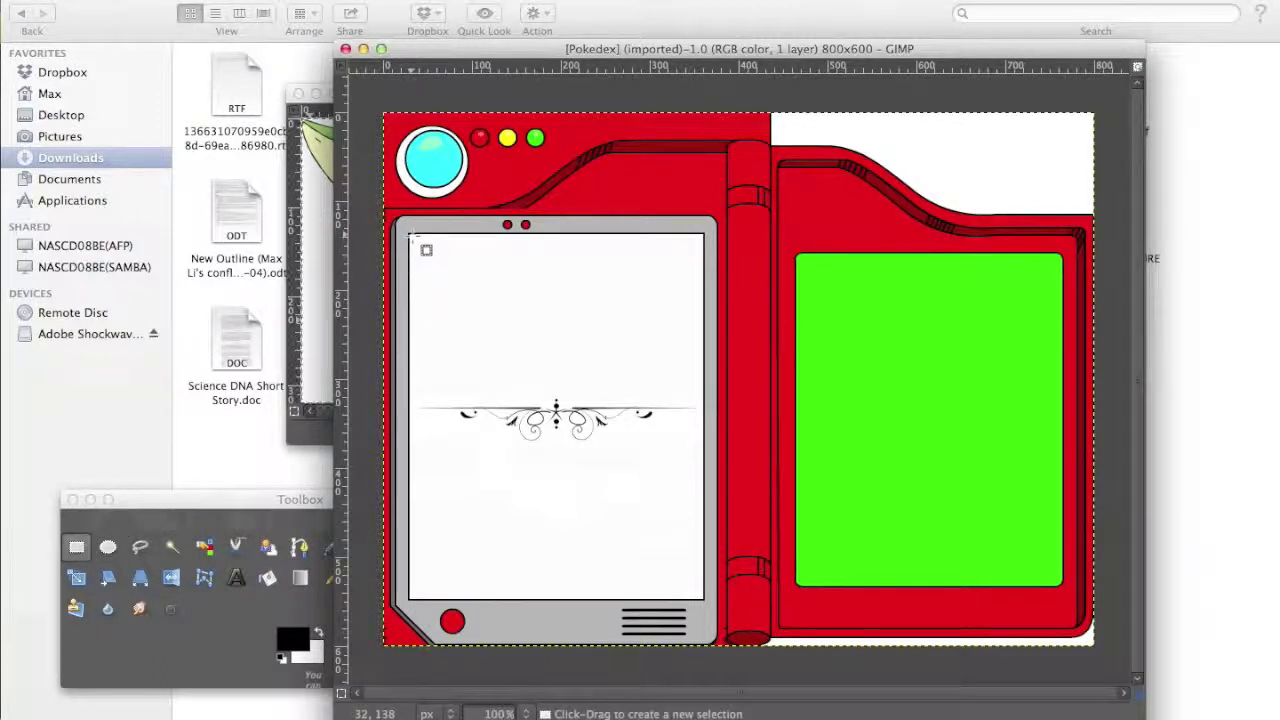
Step: Measure the picture space above the ornament in the Pokedex's white panel with a rectangular selection of about 150 × 188 px
{"action": "left_click_drag", "start_coordinate": [414, 237], "coordinate": [545, 396]}
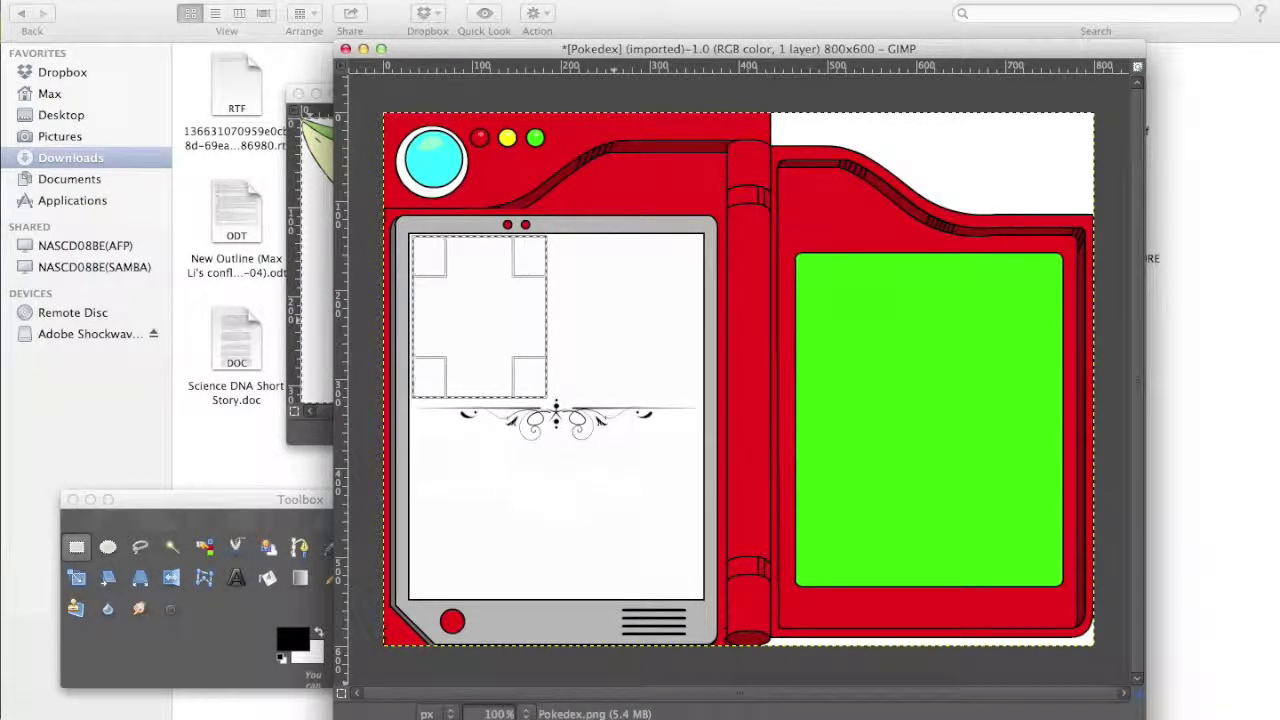
{"action": "left_click_drag", "start_coordinate": [540, 394], "coordinate": [542, 400]}
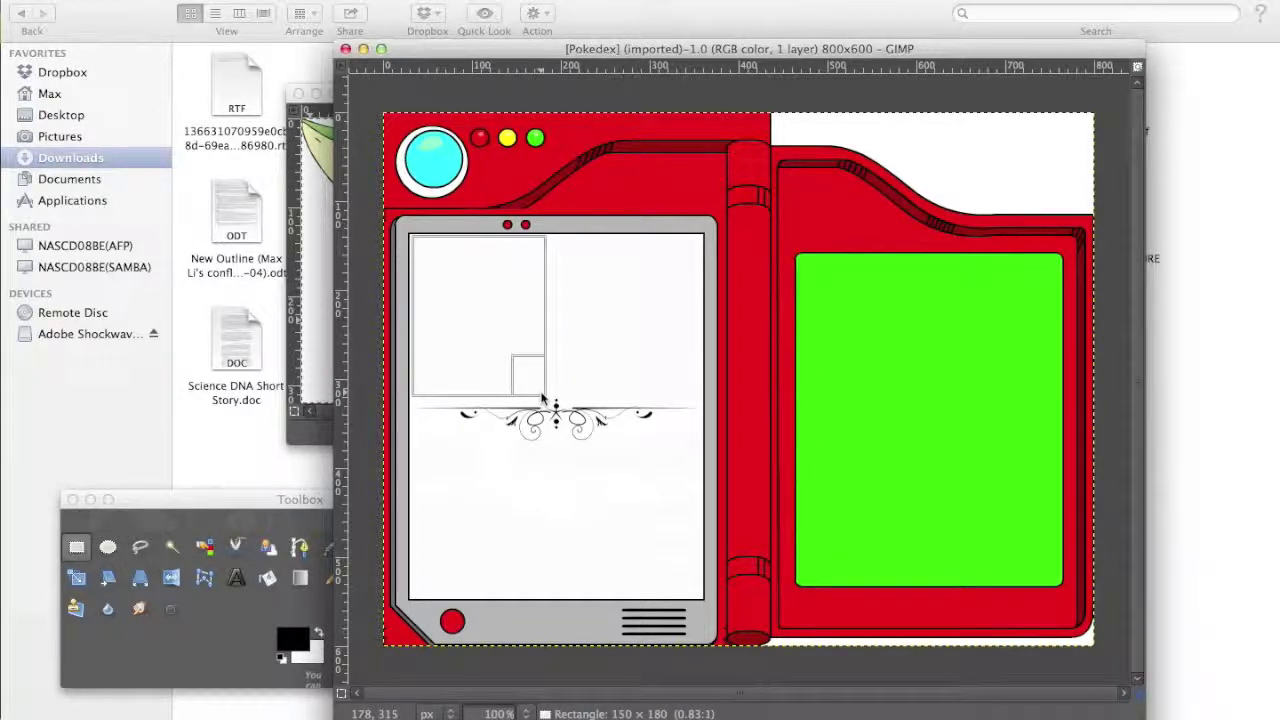
{"action": "left_click_drag", "start_coordinate": [542, 400], "coordinate": [542, 405]}
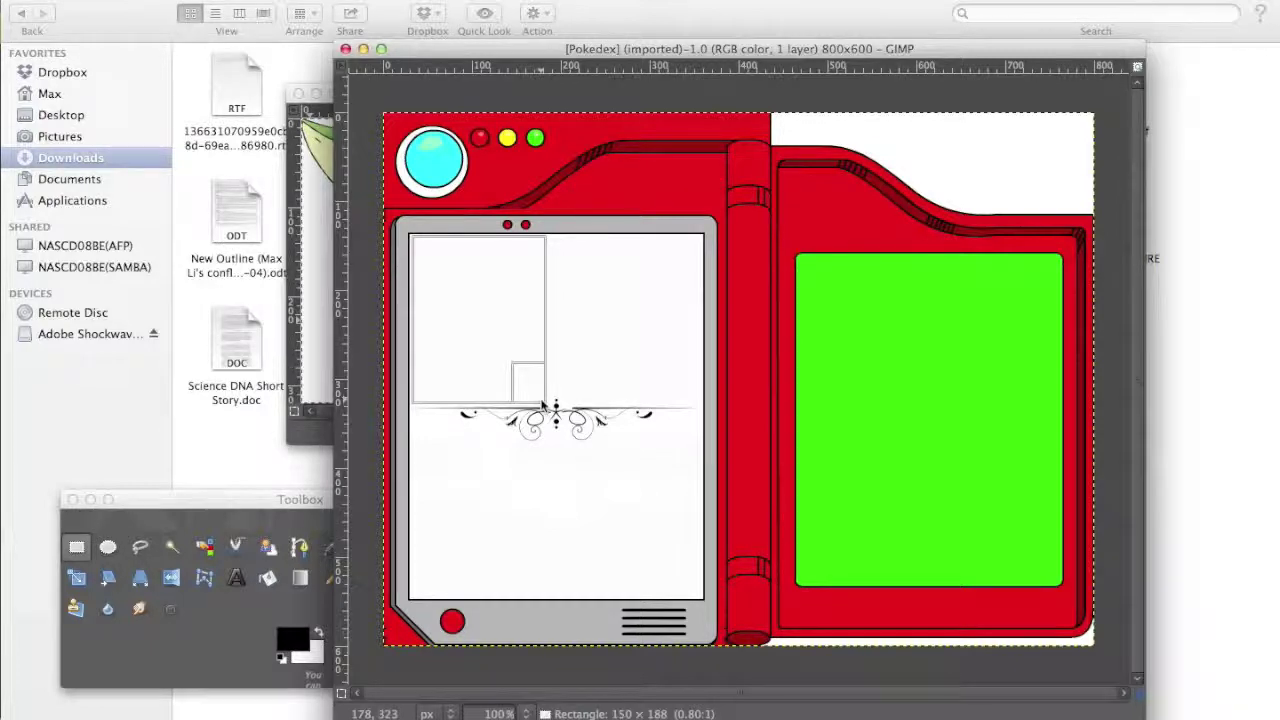
{"action": "left_click_drag", "start_coordinate": [543, 405], "coordinate": [543, 405]}
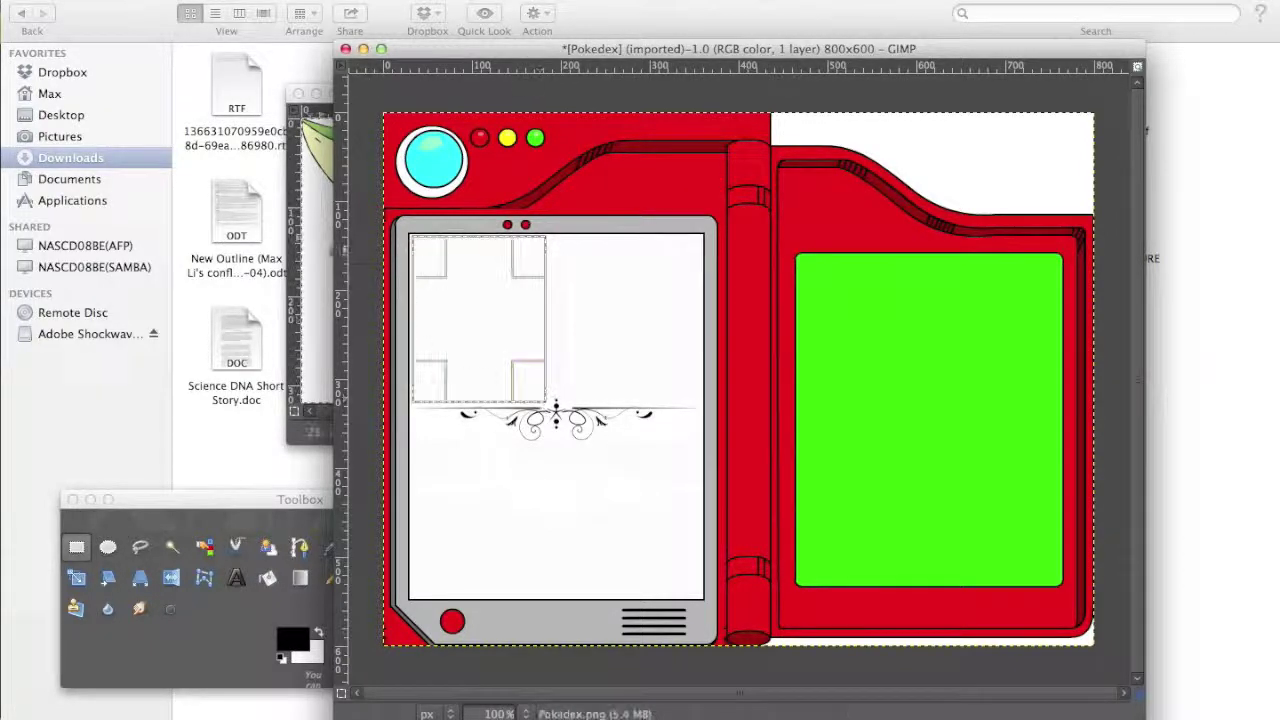
{"action": "left_click", "coordinate": [326, 163]}
{"action": "right_click", "coordinate": [352, 323]}
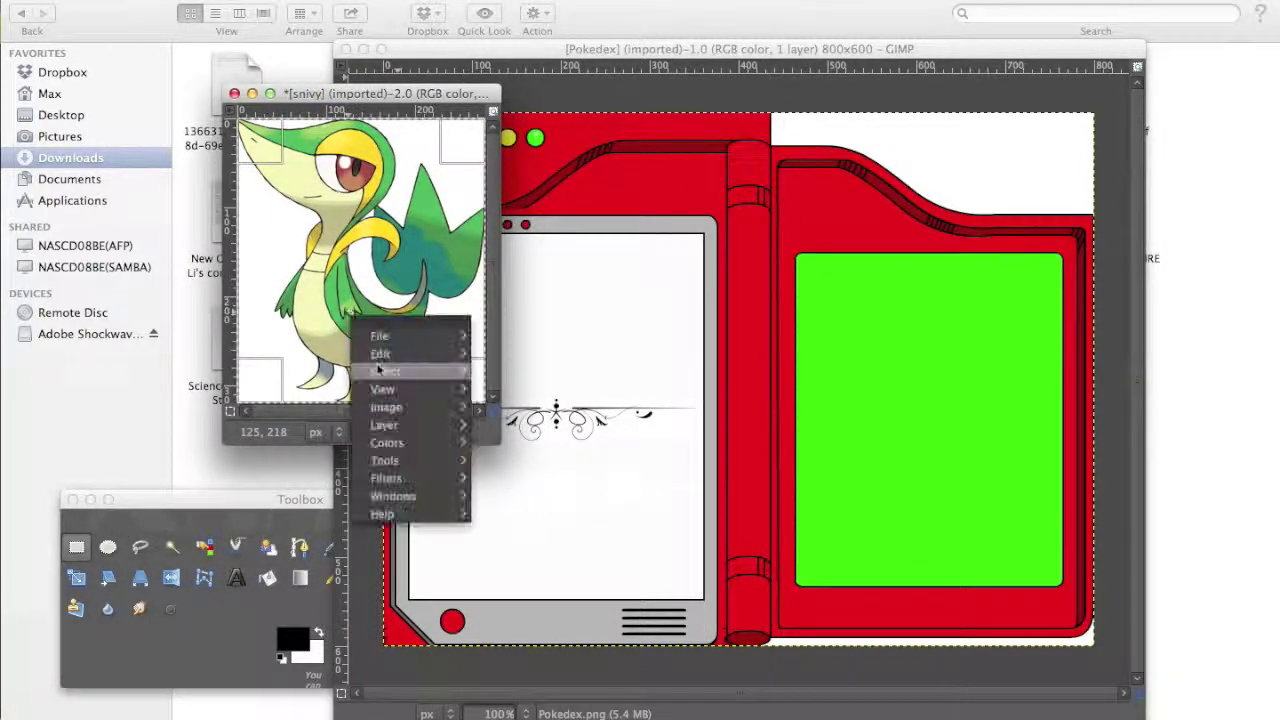
{"action": "mouse_move", "coordinate": [430, 411]}
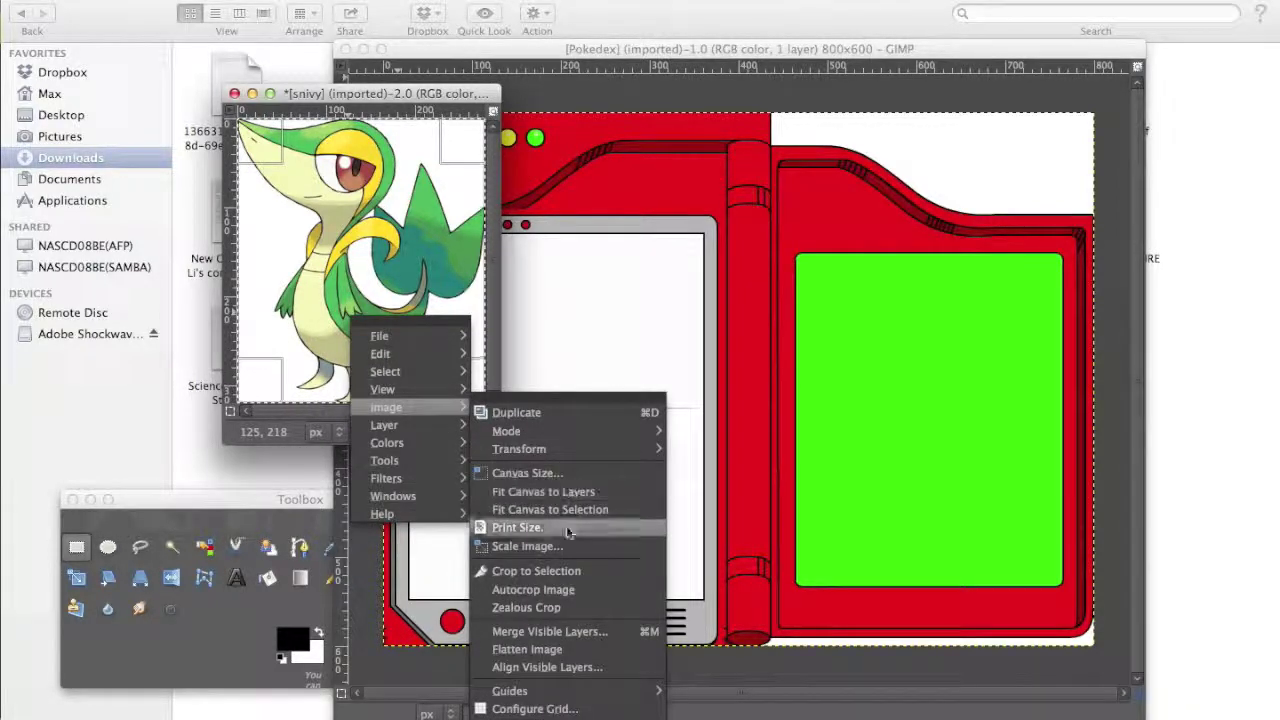
{"action": "left_click", "coordinate": [560, 546]}
{"action": "left_click", "coordinate": [290, 248]}
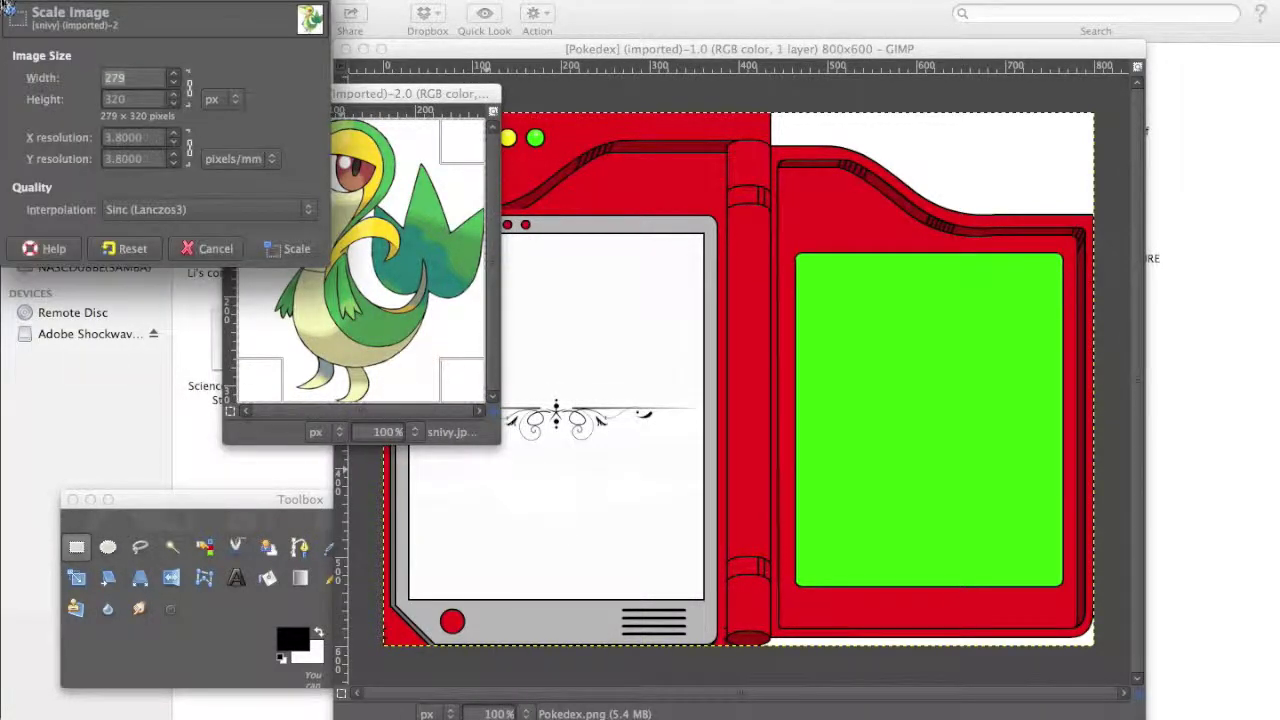
Step: Scale the Snivy image down proportionally to about 145 px wide
{"action": "right_click", "coordinate": [395, 200]}
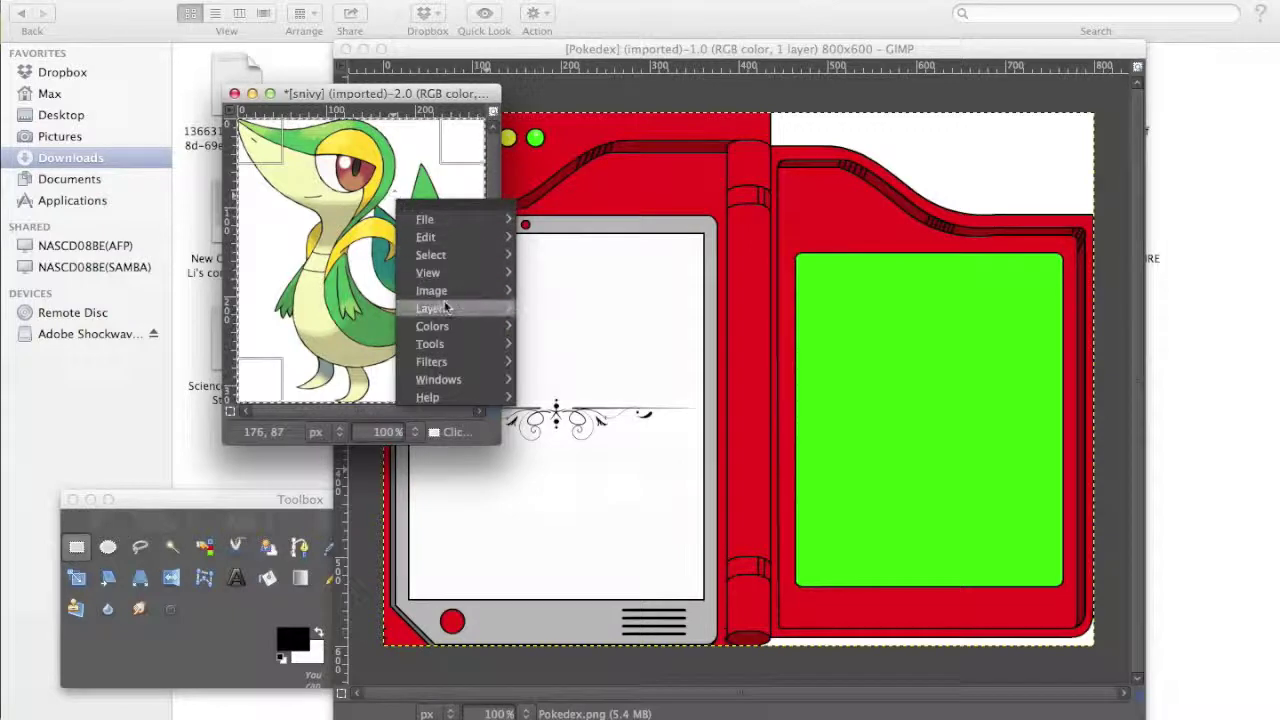
{"action": "mouse_move", "coordinate": [440, 290]}
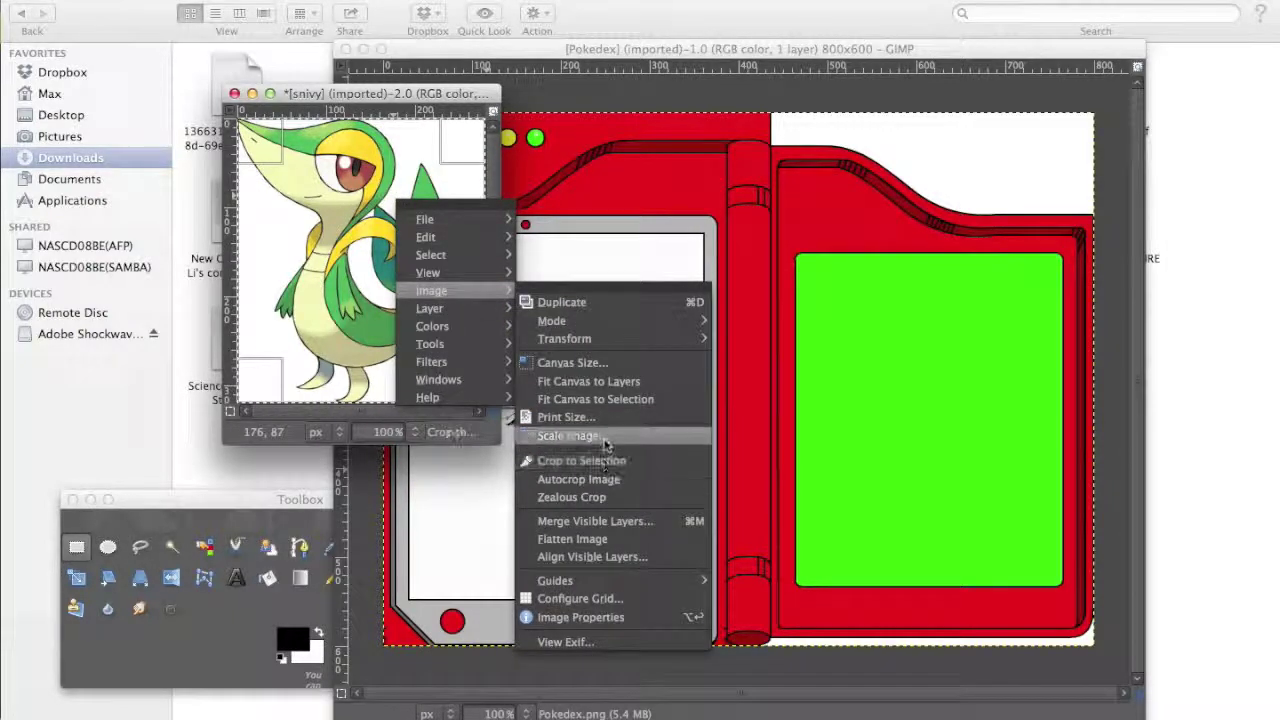
{"action": "left_click", "coordinate": [568, 436]}
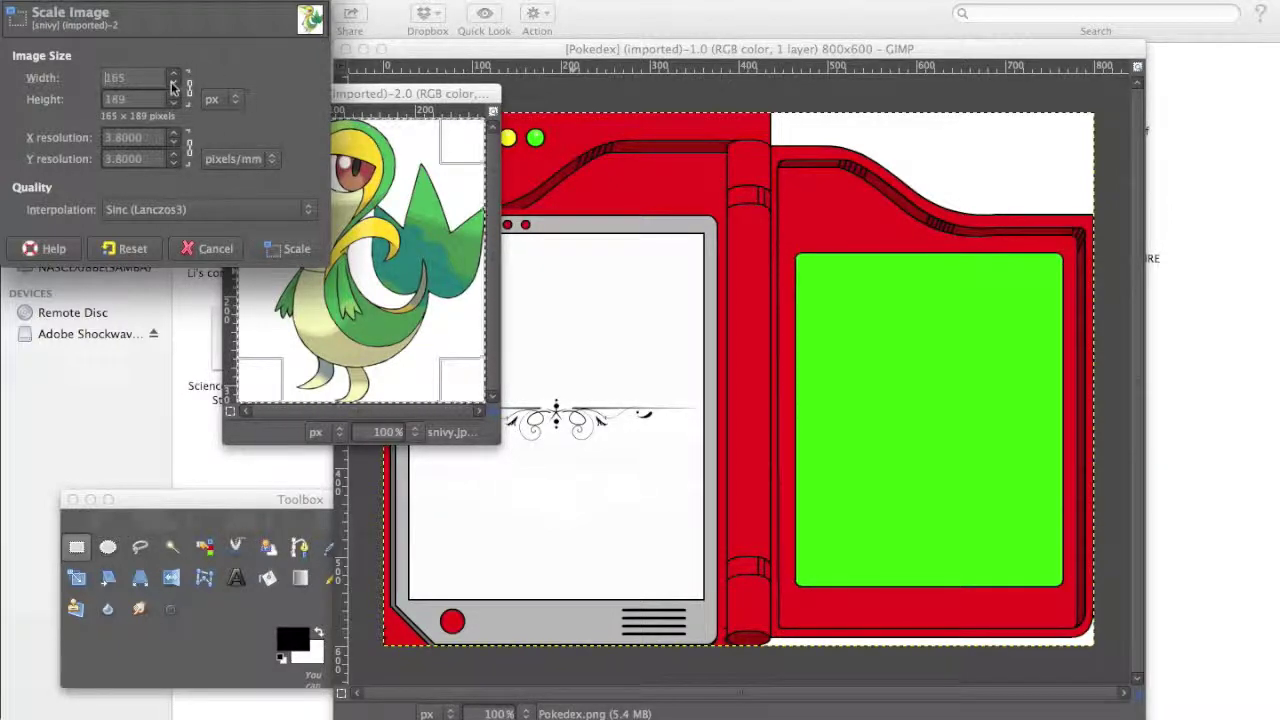
{"action": "left_click", "coordinate": [173, 82]}
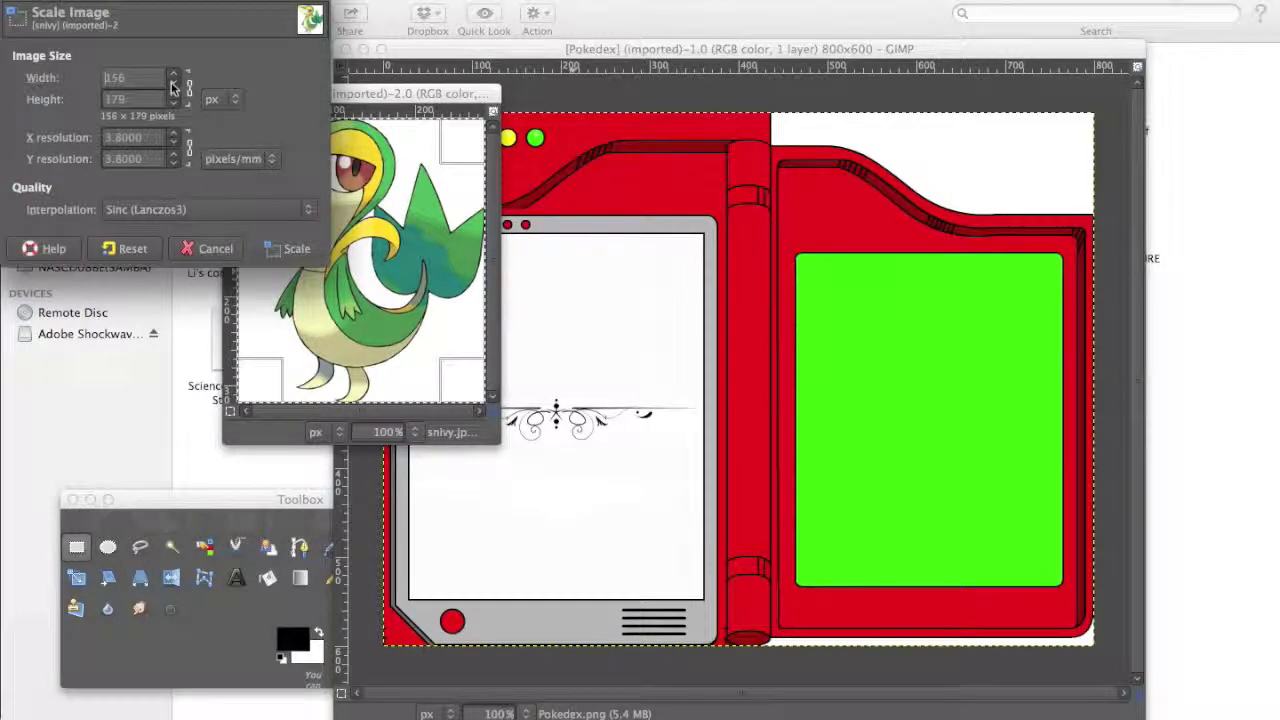
{"action": "left_click", "coordinate": [297, 249]}
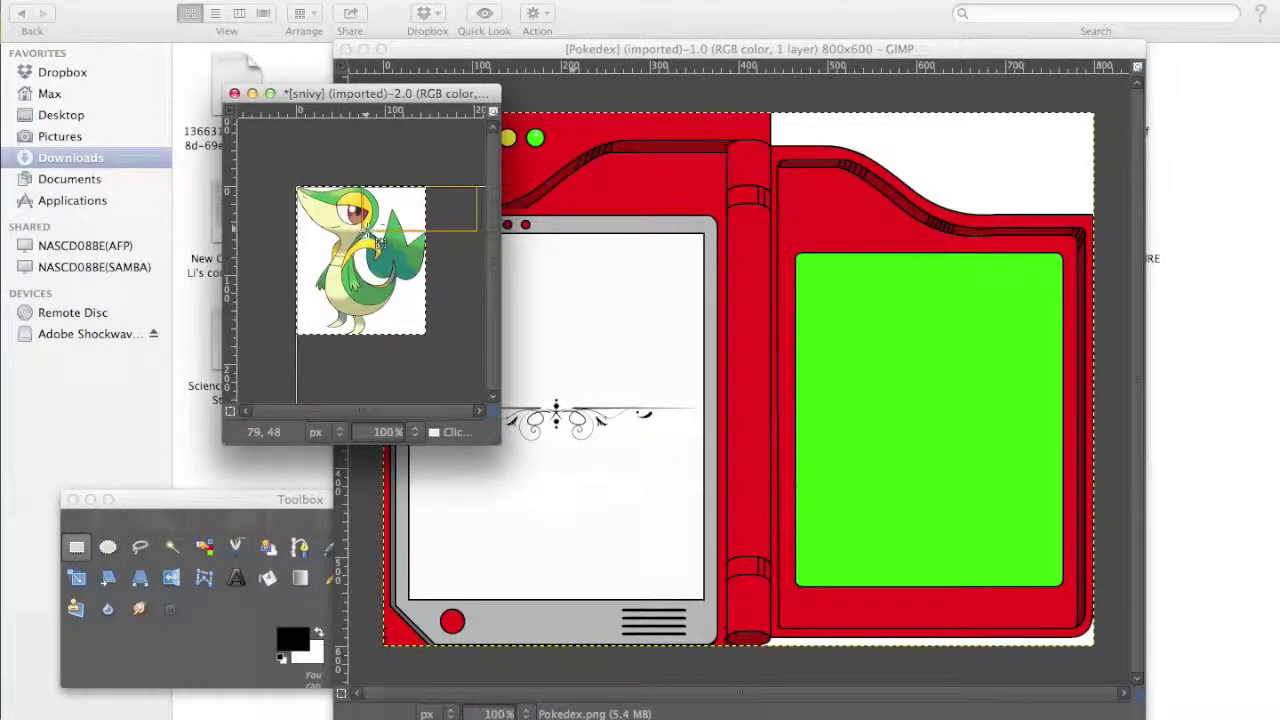
{"action": "left_click", "coordinate": [301, 149]}
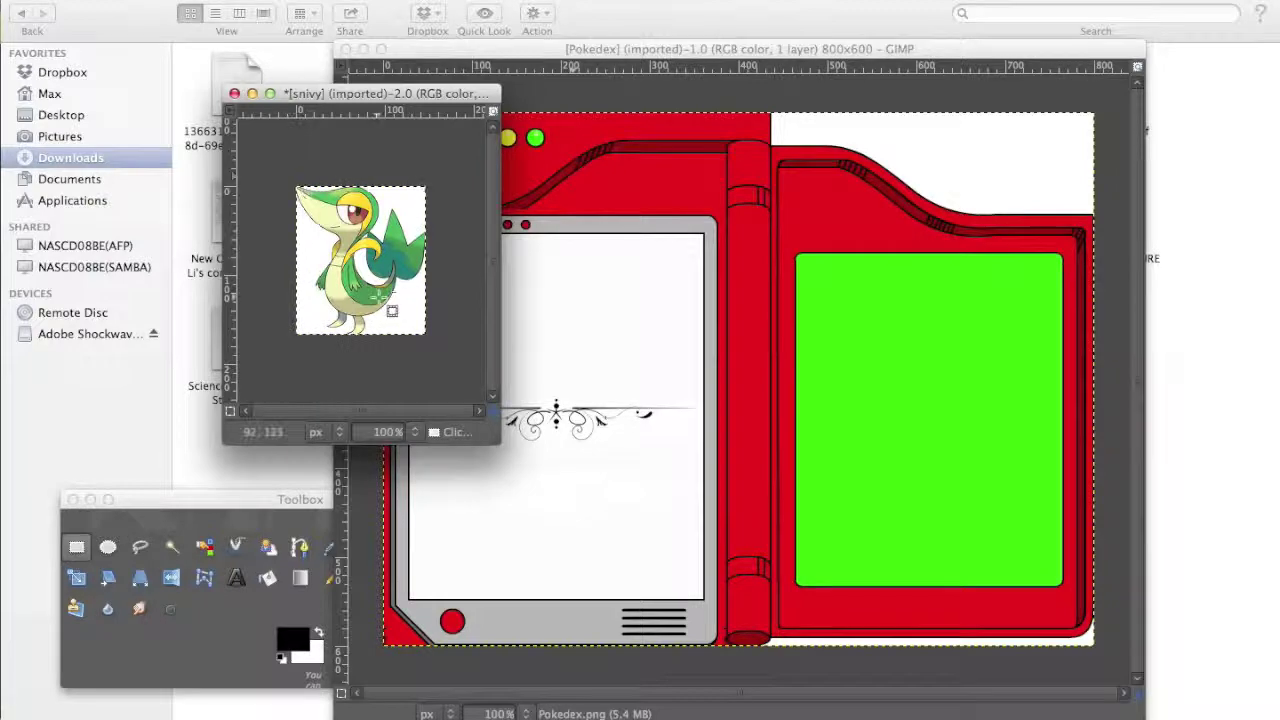
Step: Paste the scaled Snivy into the Pokedex image and place it in the white panel's upper-left corner, above the ornament
{"action": "left_click", "coordinate": [697, 443]}
{"action": "key", "text": "super+v"}
{"action": "left_click_drag", "start_coordinate": [755, 412], "coordinate": [488, 315]}
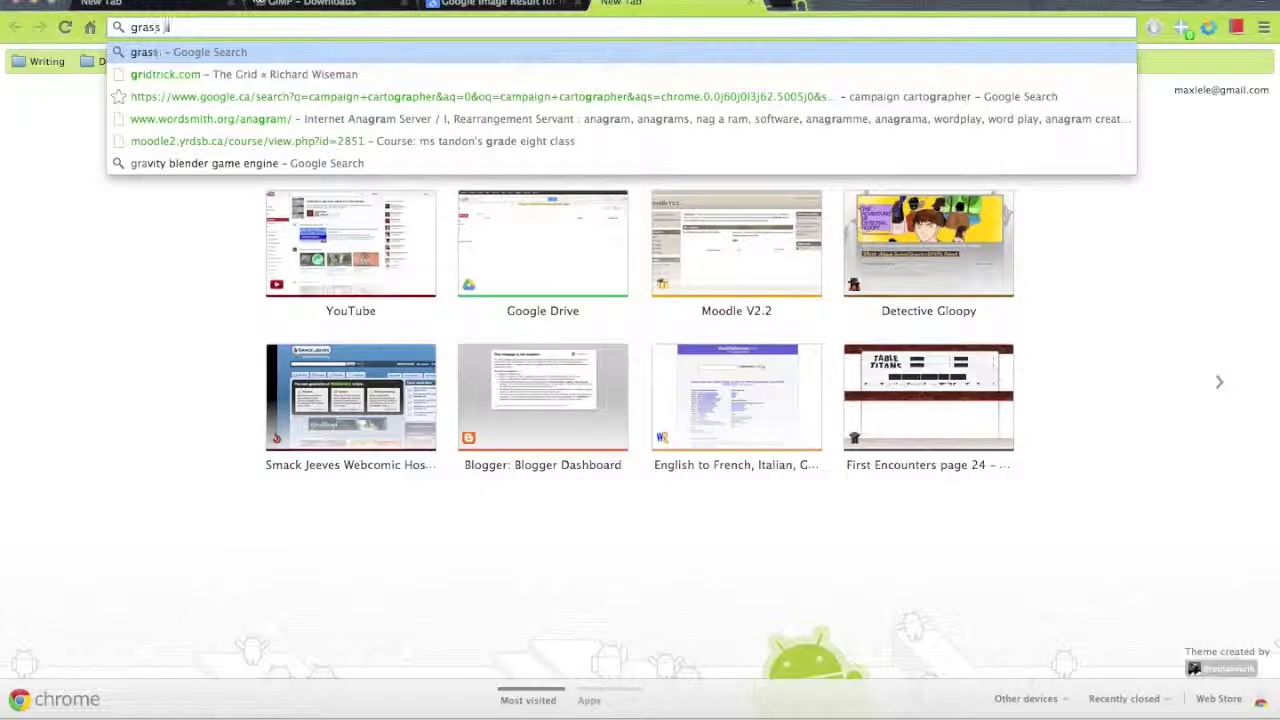
Step: Switch to Chrome, search Google Images for "grass type icon" and preview the small GRASS label
{"action": "type", "text": "type icon"}
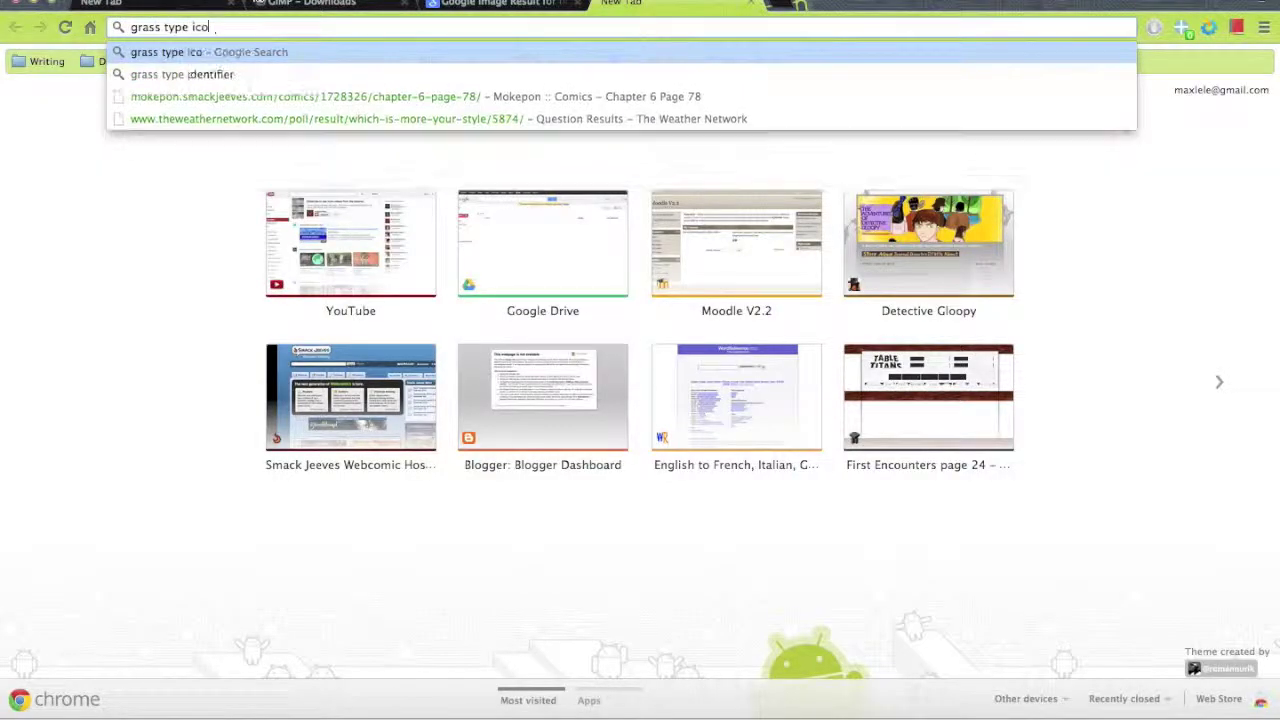
{"action": "key", "text": "Return"}
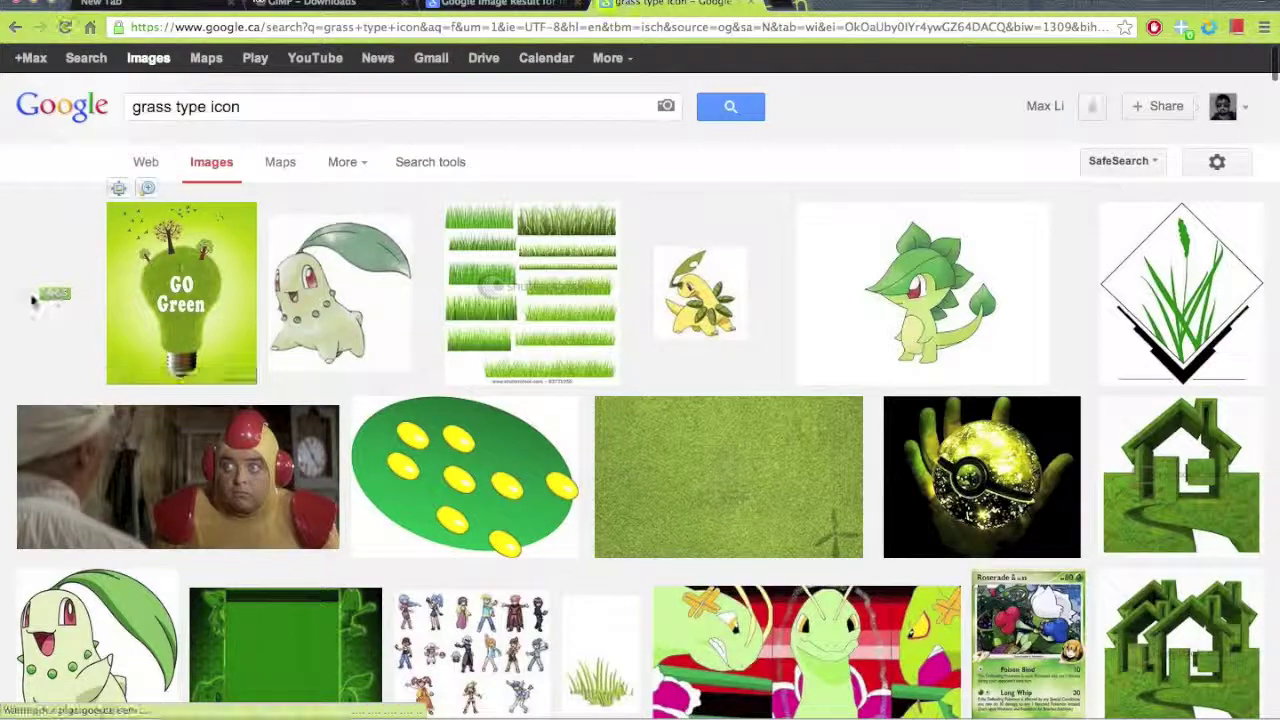
{"action": "left_click", "coordinate": [55, 298]}
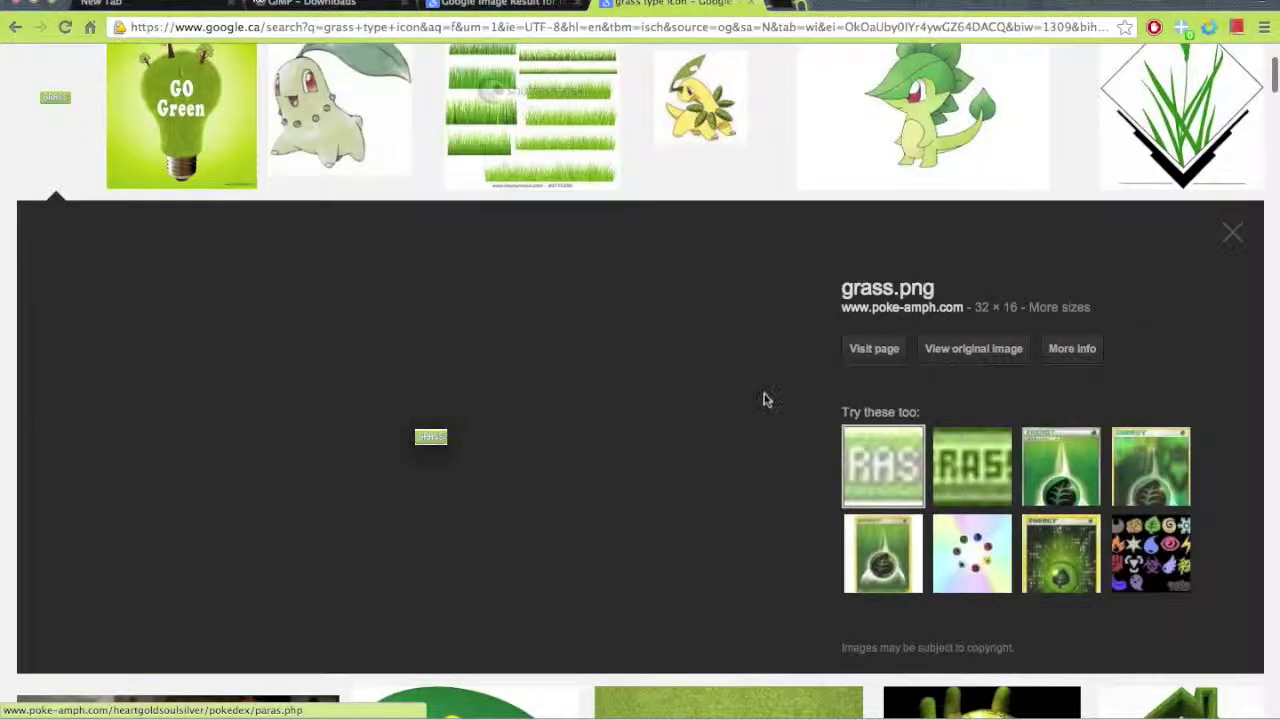
{"action": "right_click", "coordinate": [432, 444]}
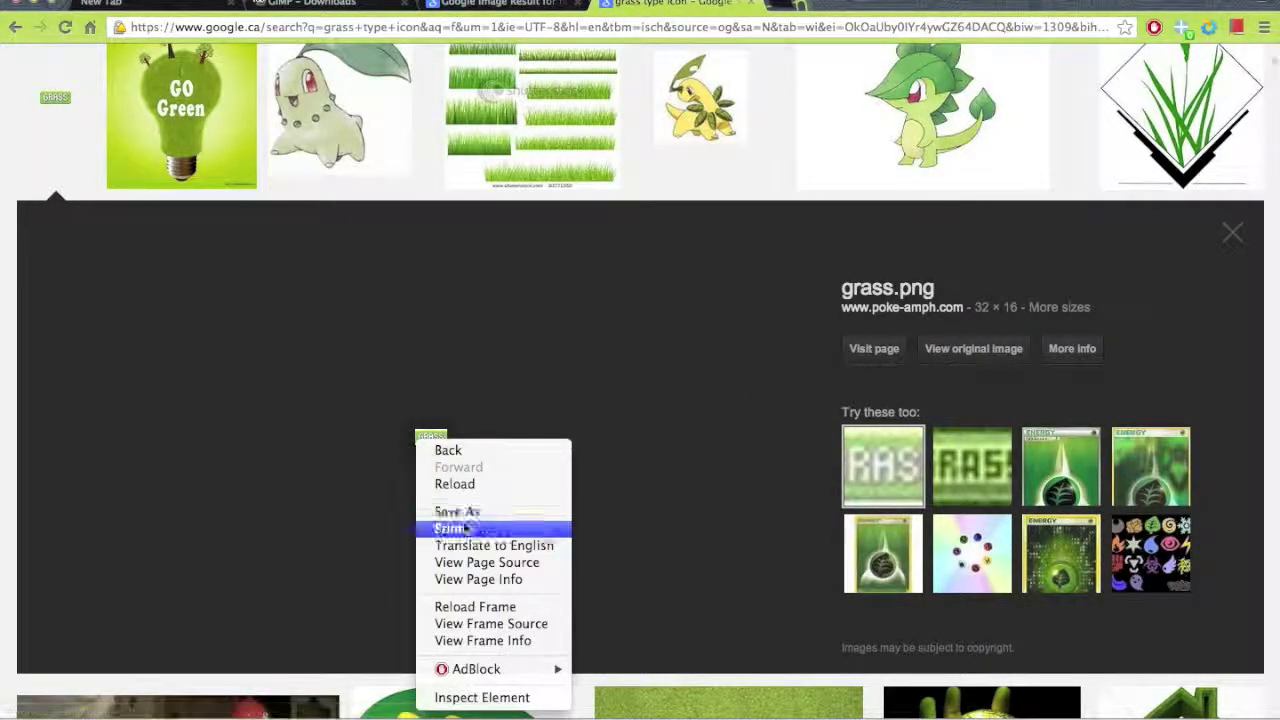
{"action": "left_click", "coordinate": [464, 520]}
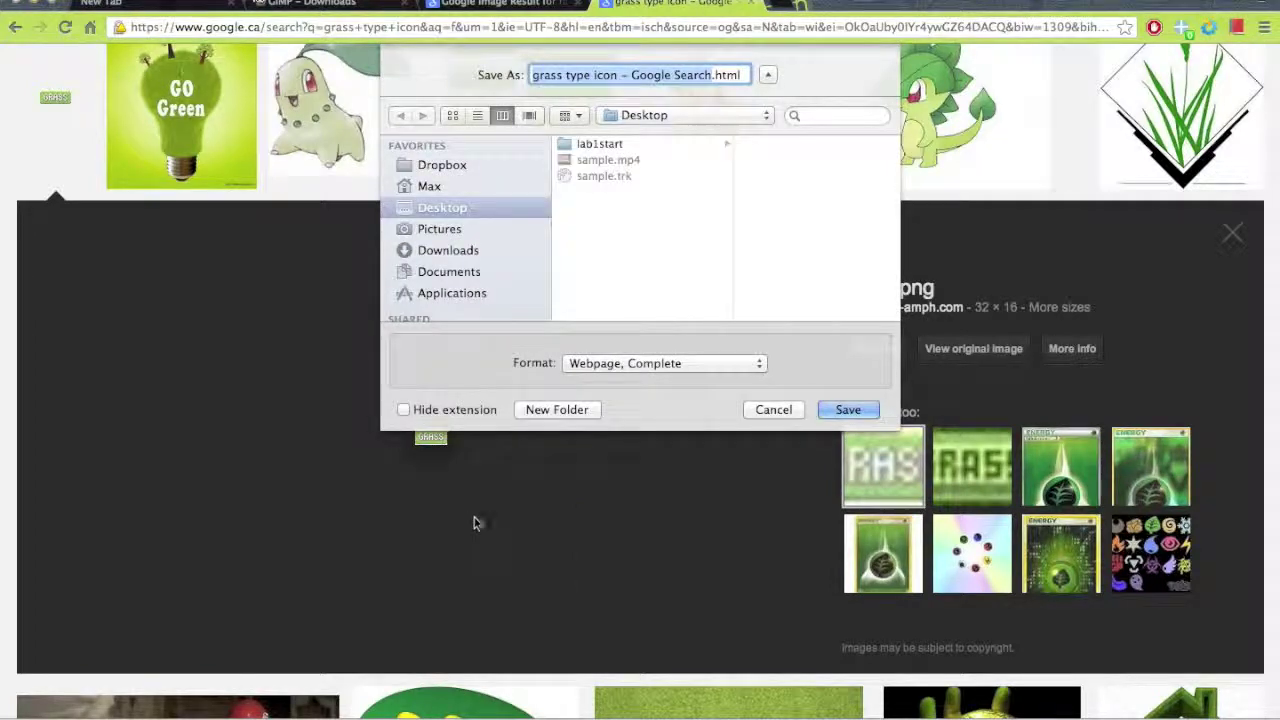
{"action": "left_click", "coordinate": [778, 410]}
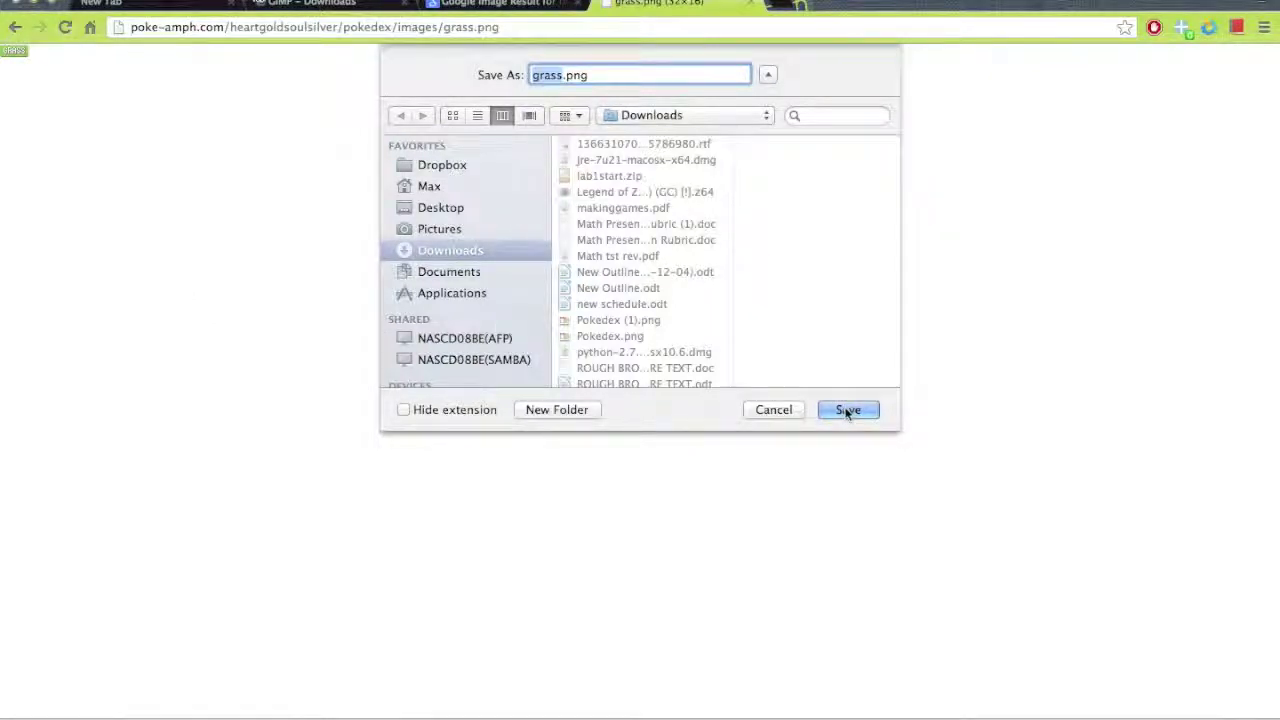
Step: Save the original grass.png to the Downloads folder and open it from there in GIMP
{"action": "left_click", "coordinate": [847, 410]}
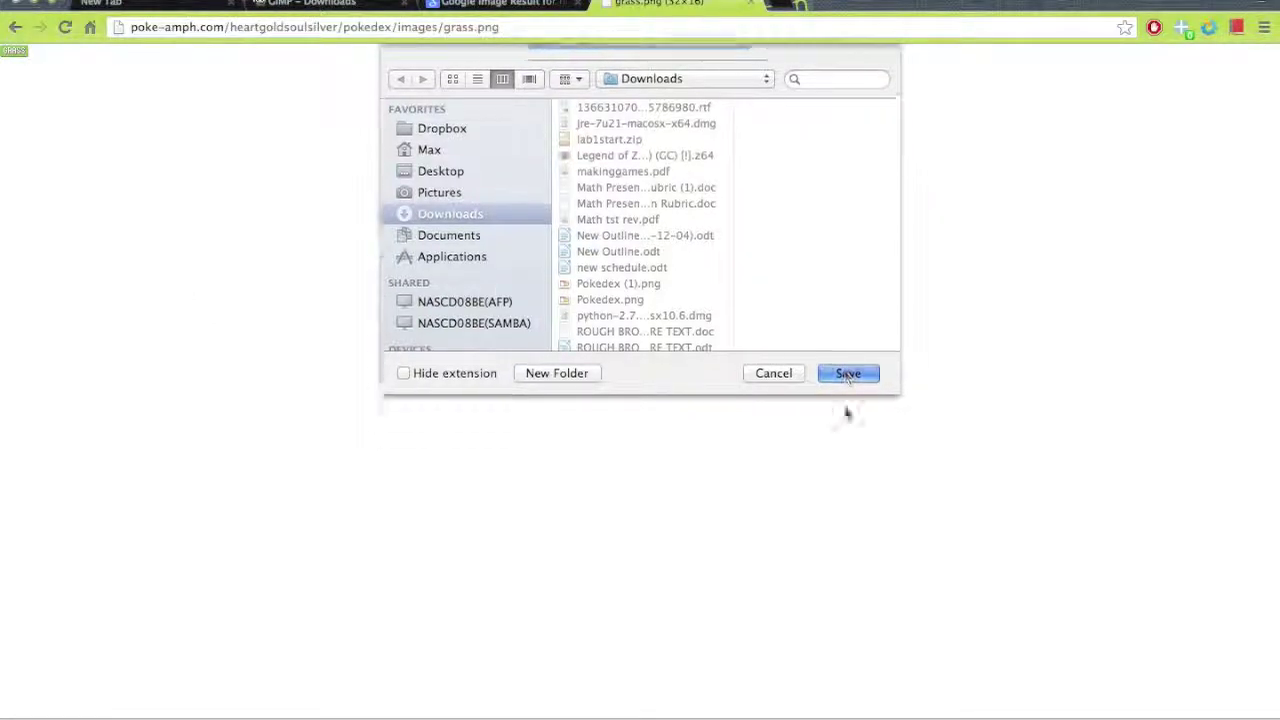
{"action": "left_click", "coordinate": [302, 696]}
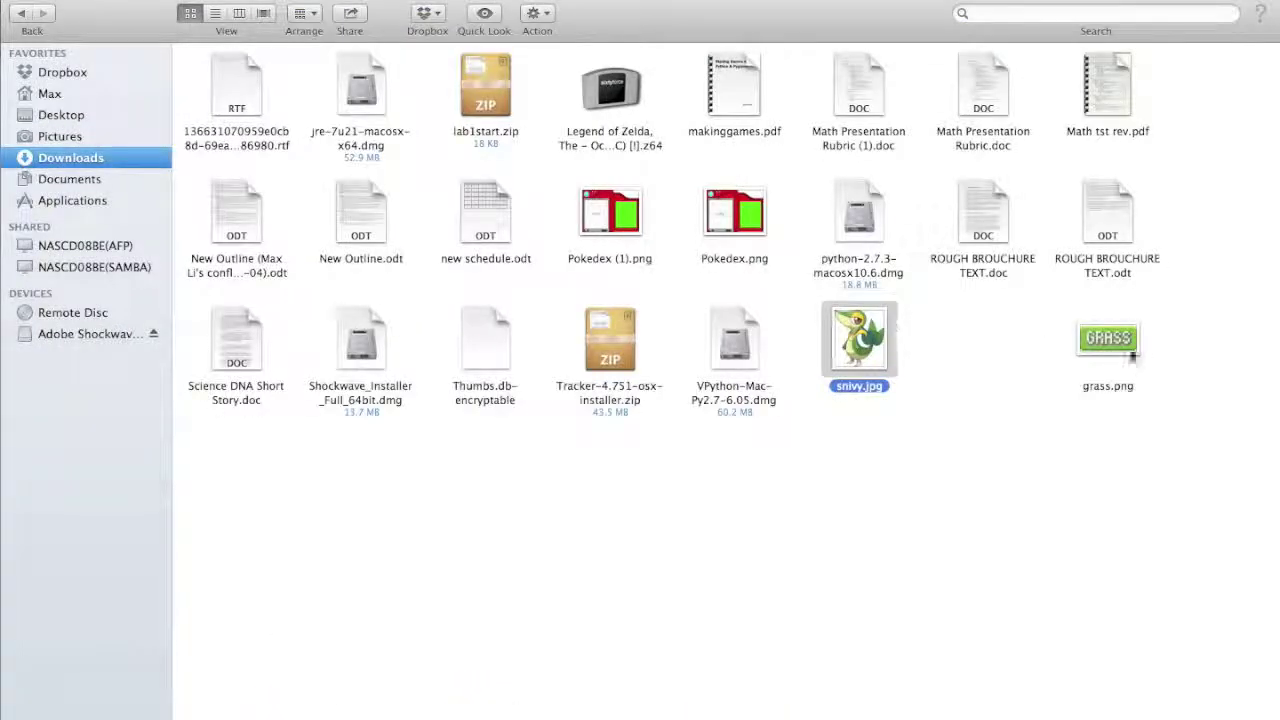
{"action": "right_click", "coordinate": [1110, 346]}
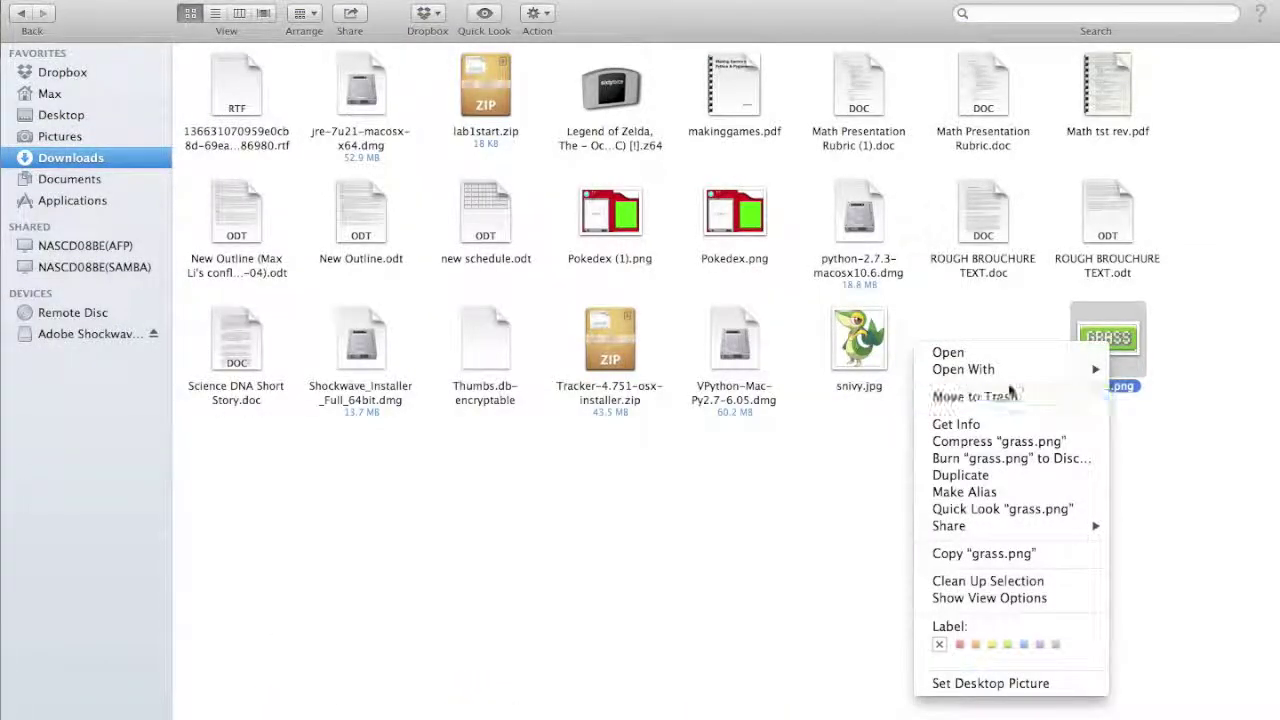
{"action": "mouse_move", "coordinate": [963, 369]}
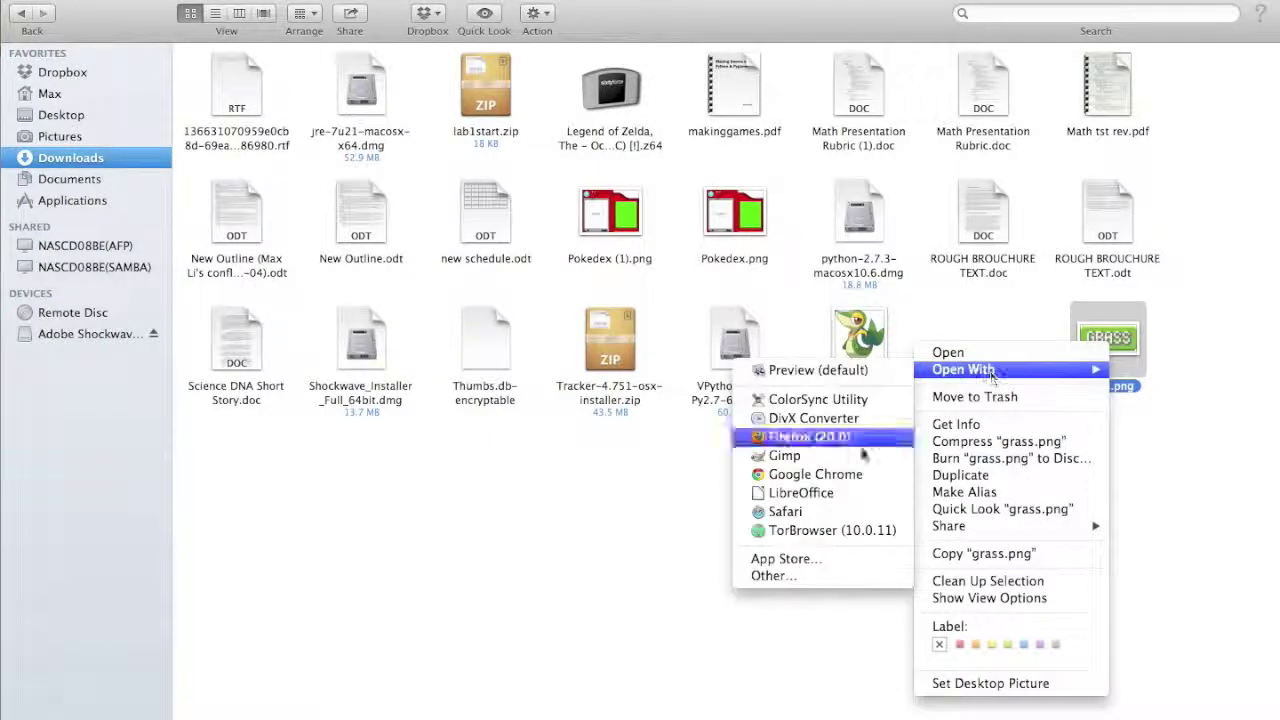
{"action": "left_click", "coordinate": [775, 451]}
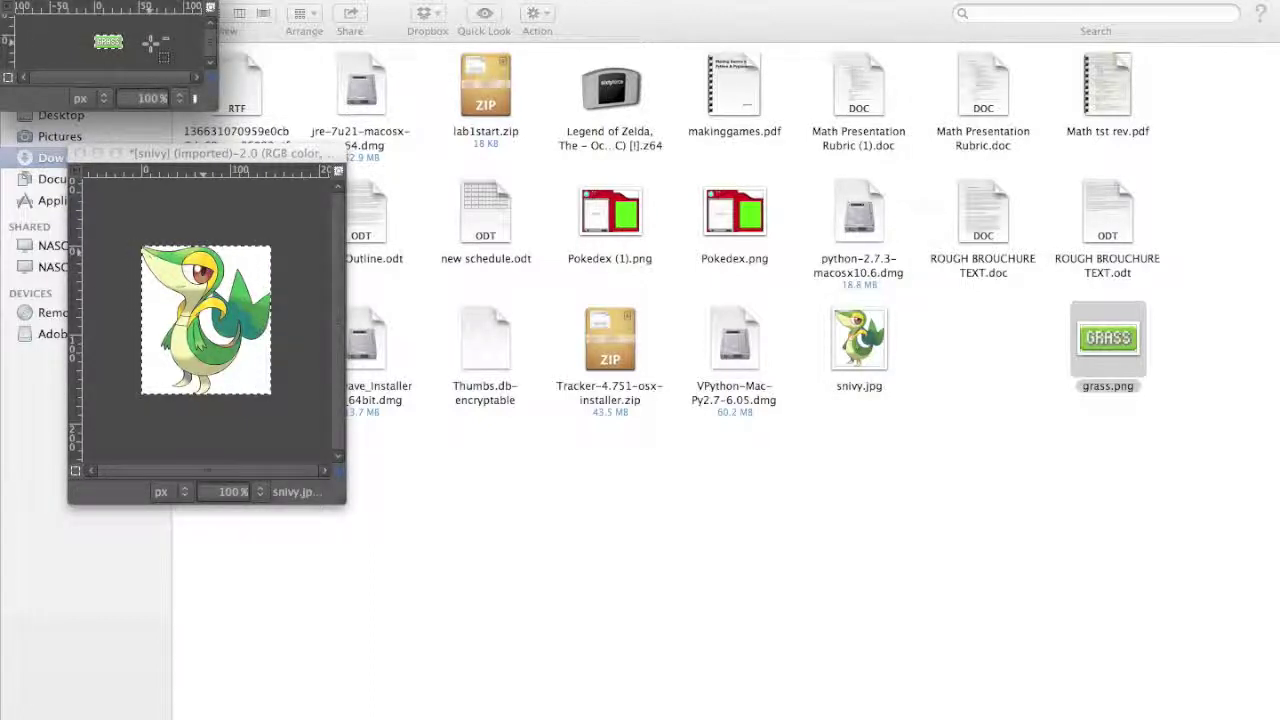
Step: Anchor the floating Snivy in the Pokedex image, then paste the GRASS icon and move it to the right of Snivy
{"action": "left_click", "coordinate": [832, 698]}
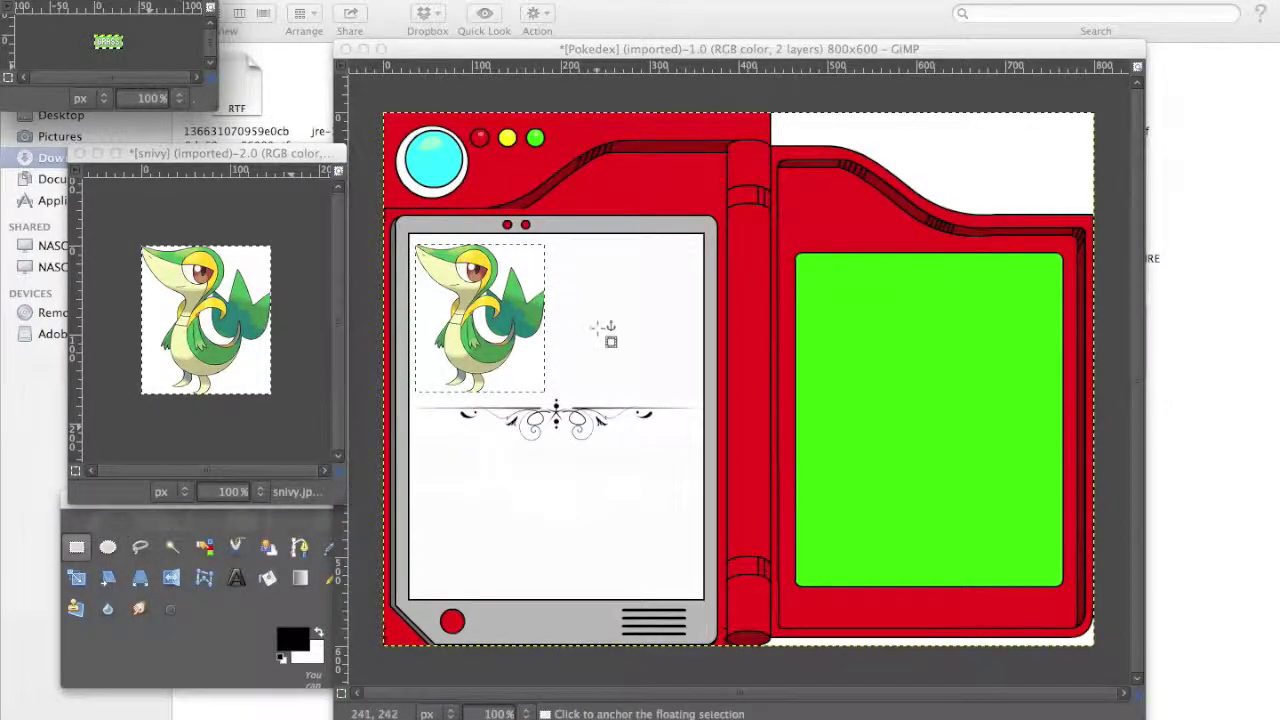
{"action": "left_click", "coordinate": [596, 319]}
{"action": "key", "text": "ctrl+v"}
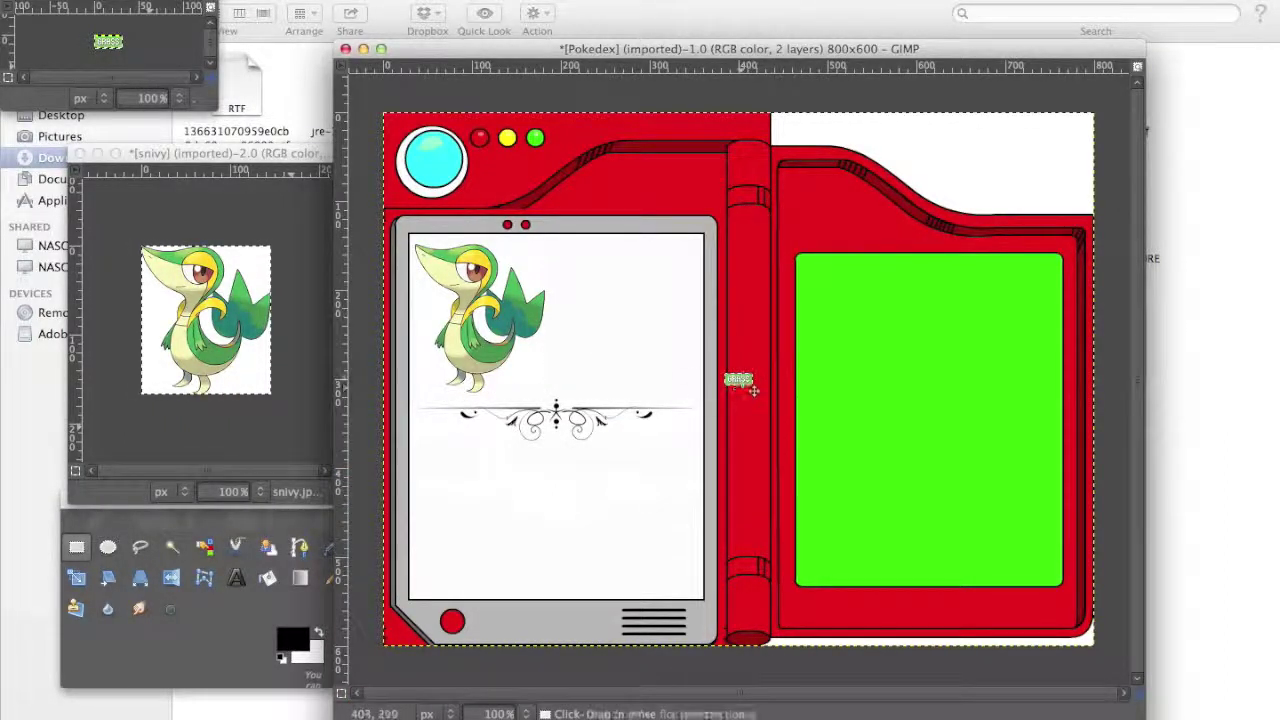
{"action": "left_click_drag", "start_coordinate": [731, 376], "coordinate": [590, 283]}
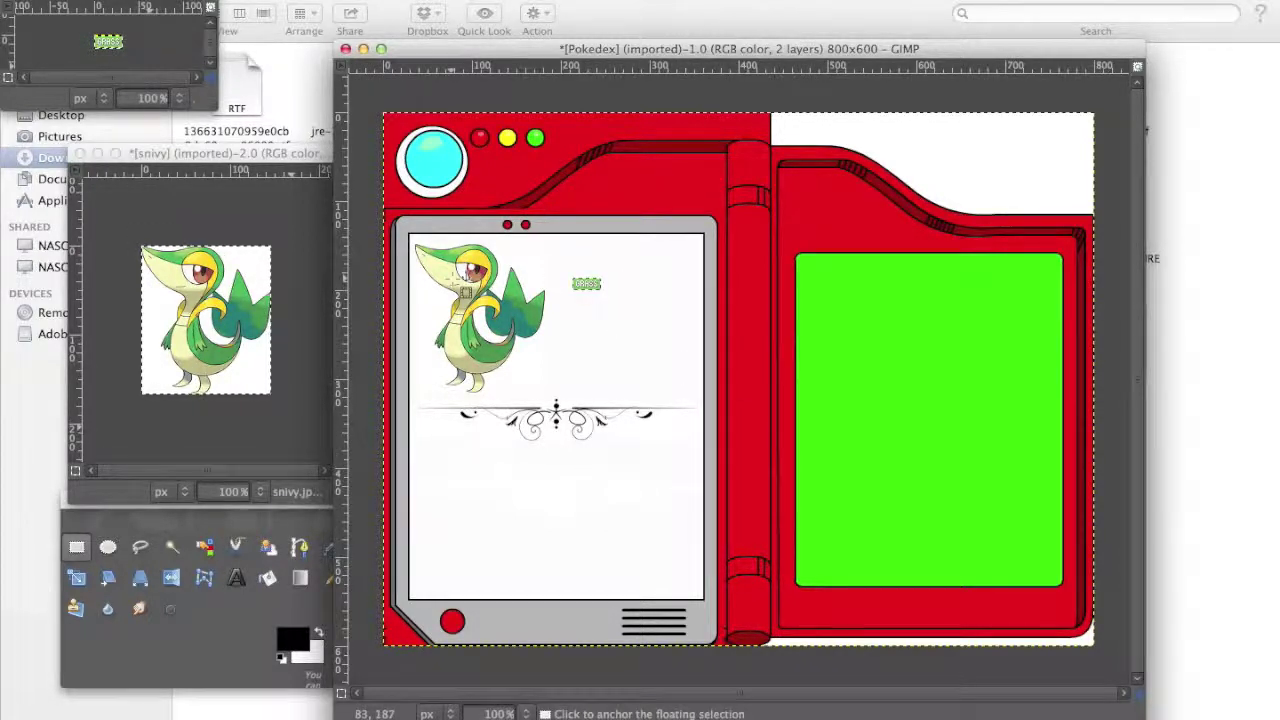
Step: Scale the separate grass image up to 62 × 31 px
{"action": "right_click", "coordinate": [176, 44]}
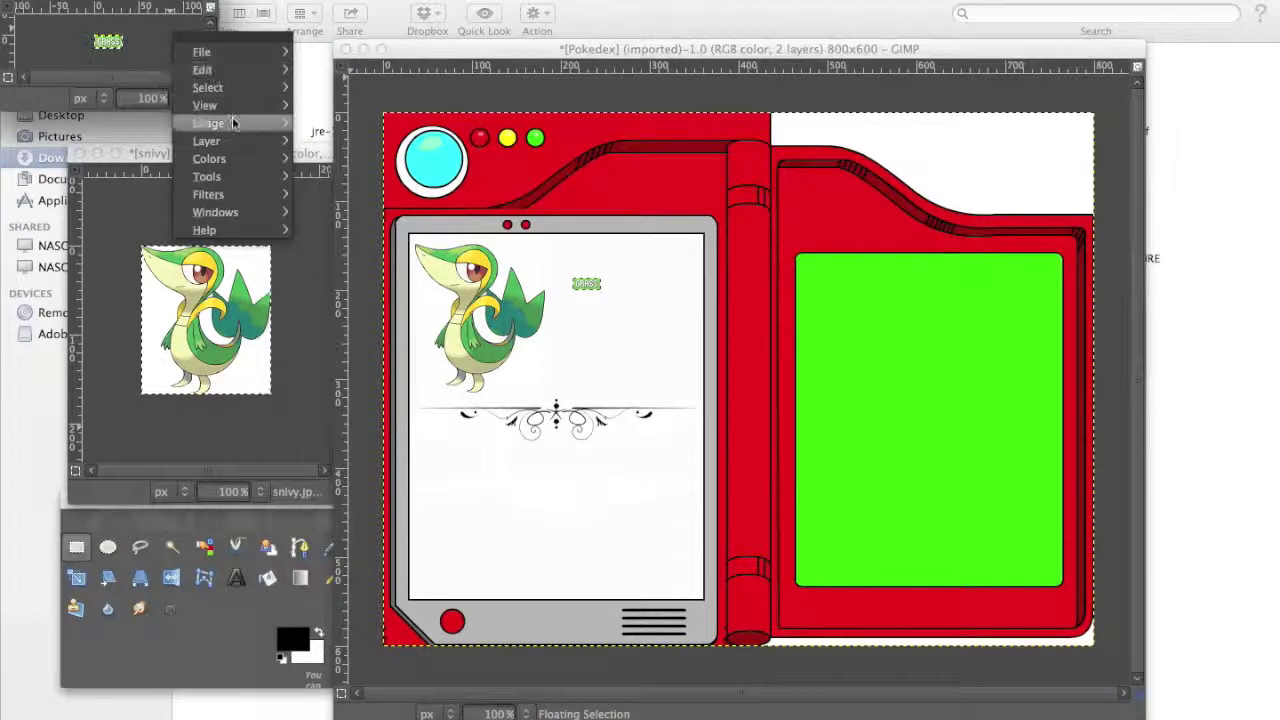
{"action": "mouse_move", "coordinate": [232, 123]}
{"action": "left_click", "coordinate": [395, 268]}
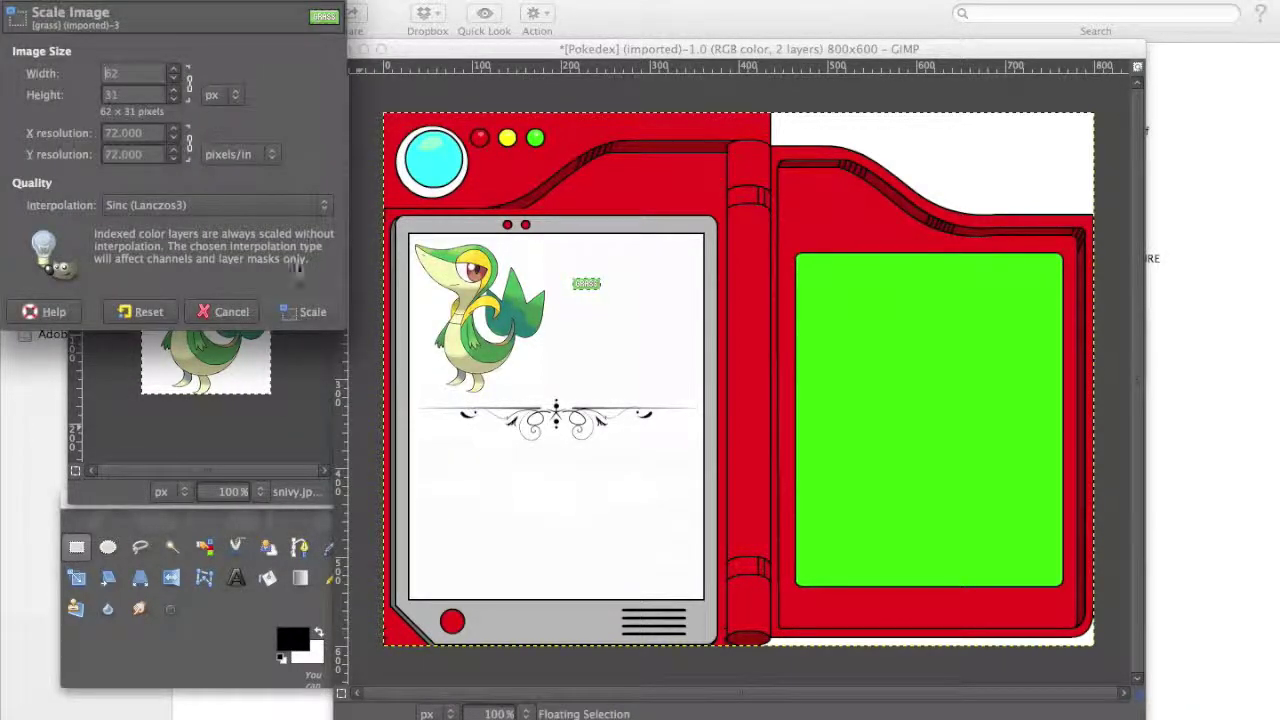
{"action": "left_click", "coordinate": [305, 311]}
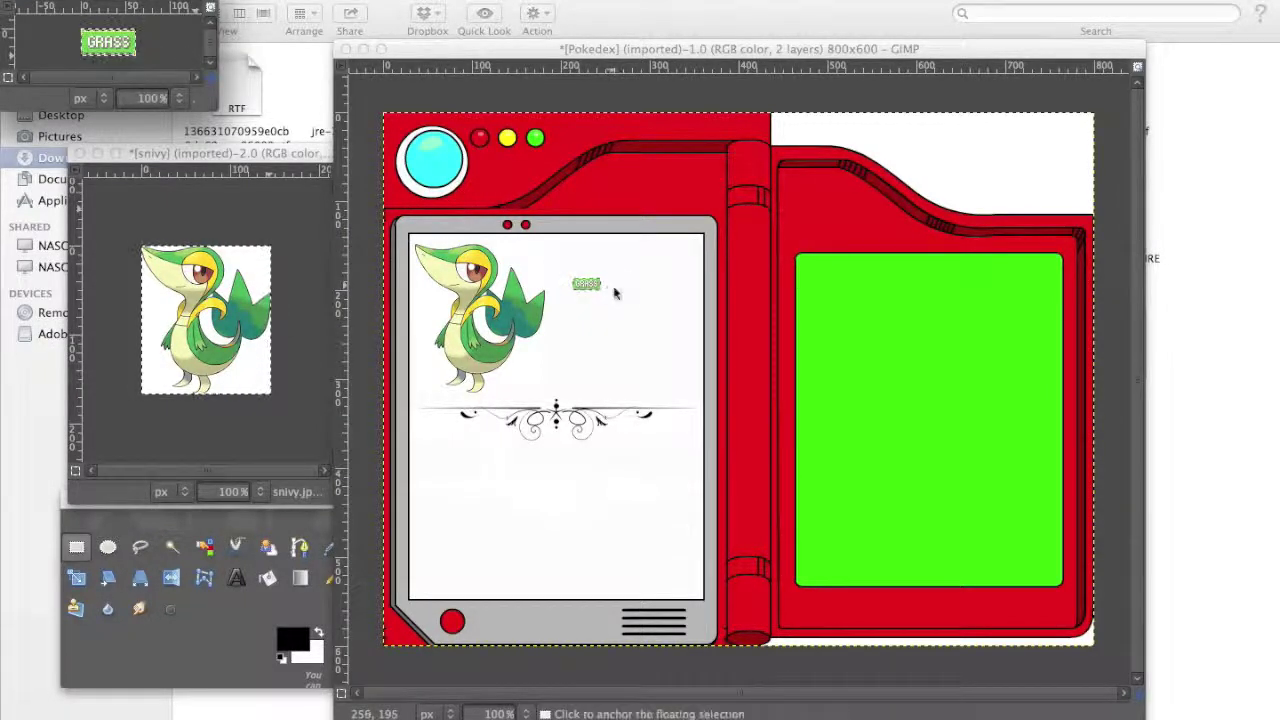
Step: Paste the enlarged GRASS icon into the Pokedex, place it just below the small one and anchor it
{"action": "left_click", "coordinate": [616, 292]}
{"action": "key", "text": "super+v"}
{"action": "left_click_drag", "start_coordinate": [755, 388], "coordinate": [600, 320]}
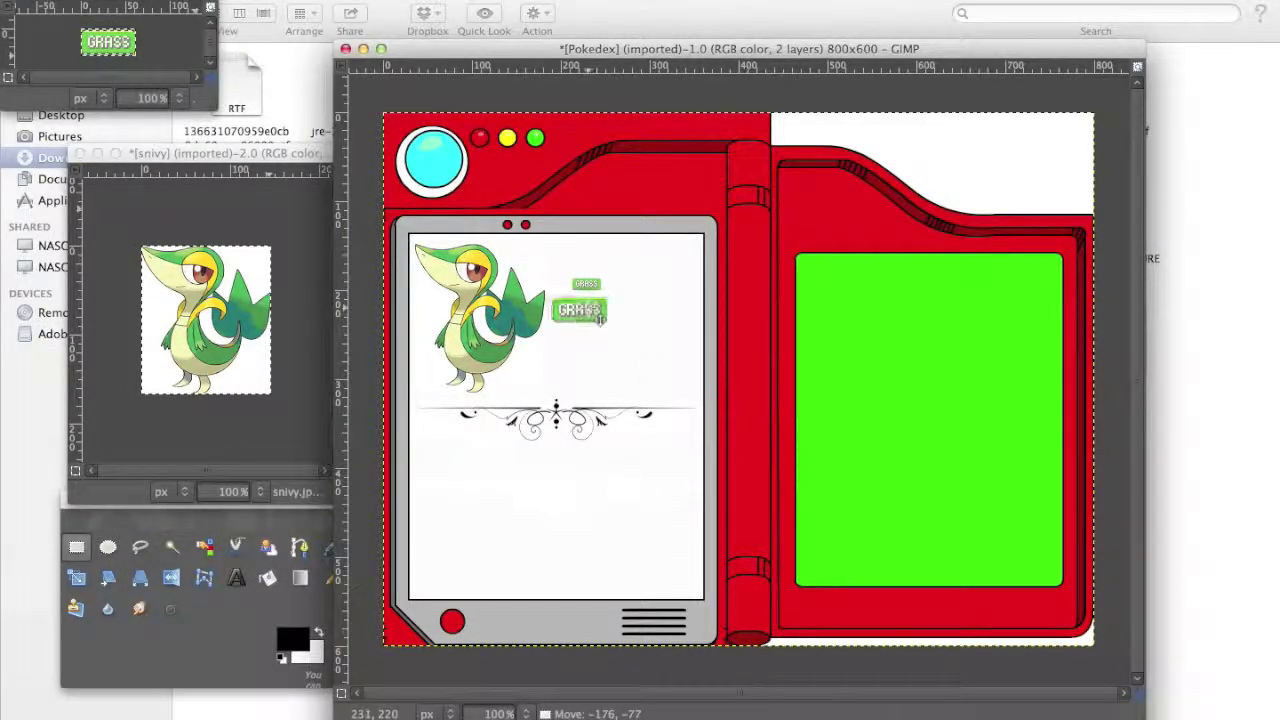
{"action": "key", "text": "super+h"}
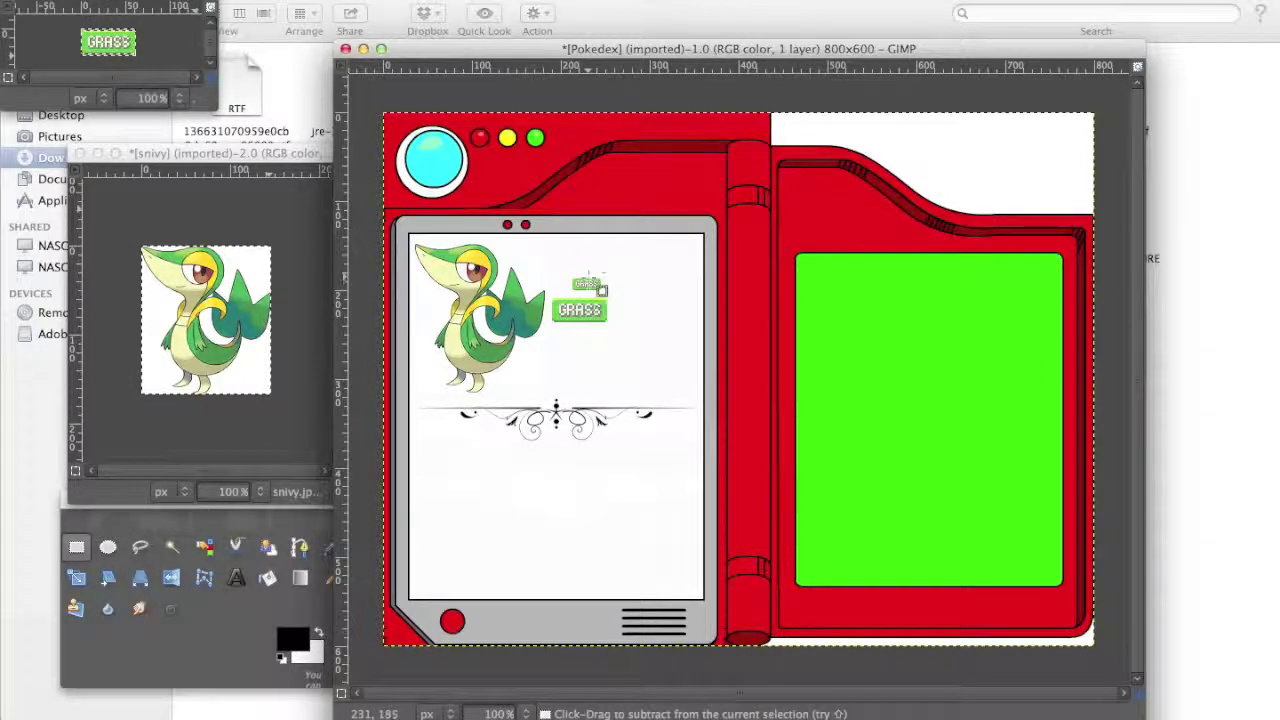
Step: Undo the recent Pokedex edits until both GRASS icons are removed and only the anchored Snivy is left
{"action": "key", "text": "super+z"}
{"action": "key", "text": "super+z"}
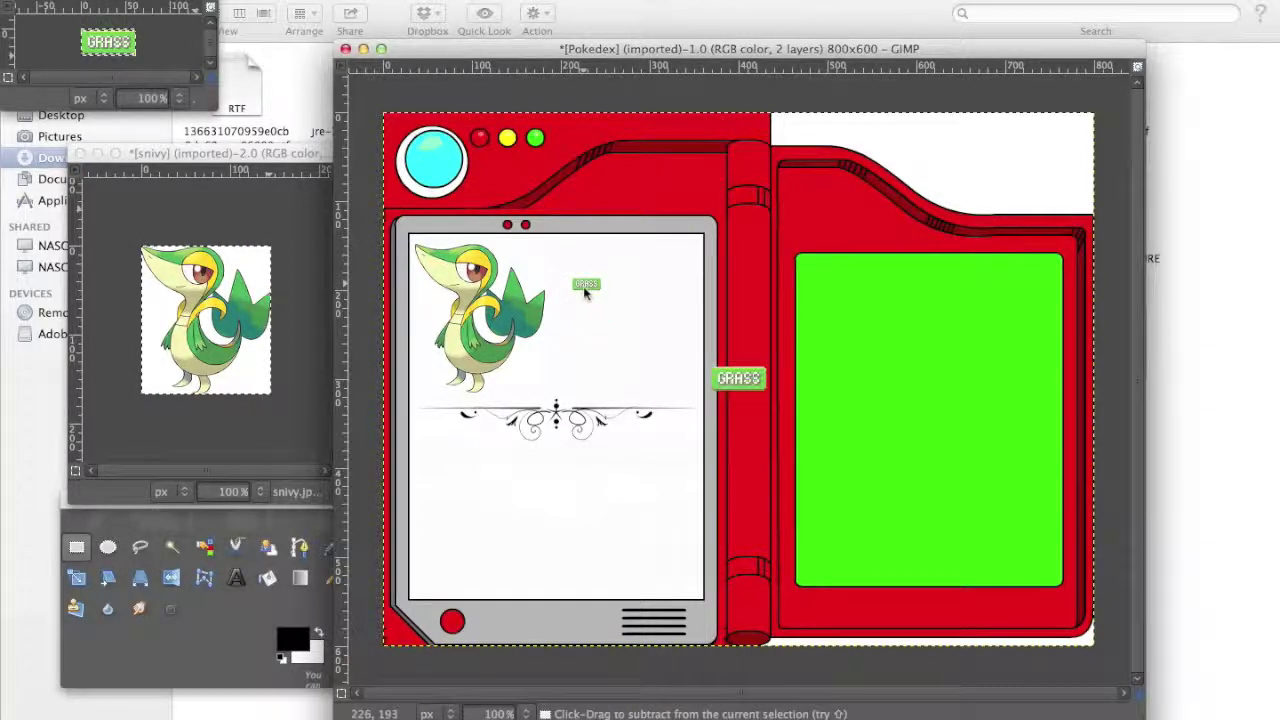
{"action": "key", "text": "super+z"}
{"action": "key", "text": "super+z"}
{"action": "key", "text": "super+z"}
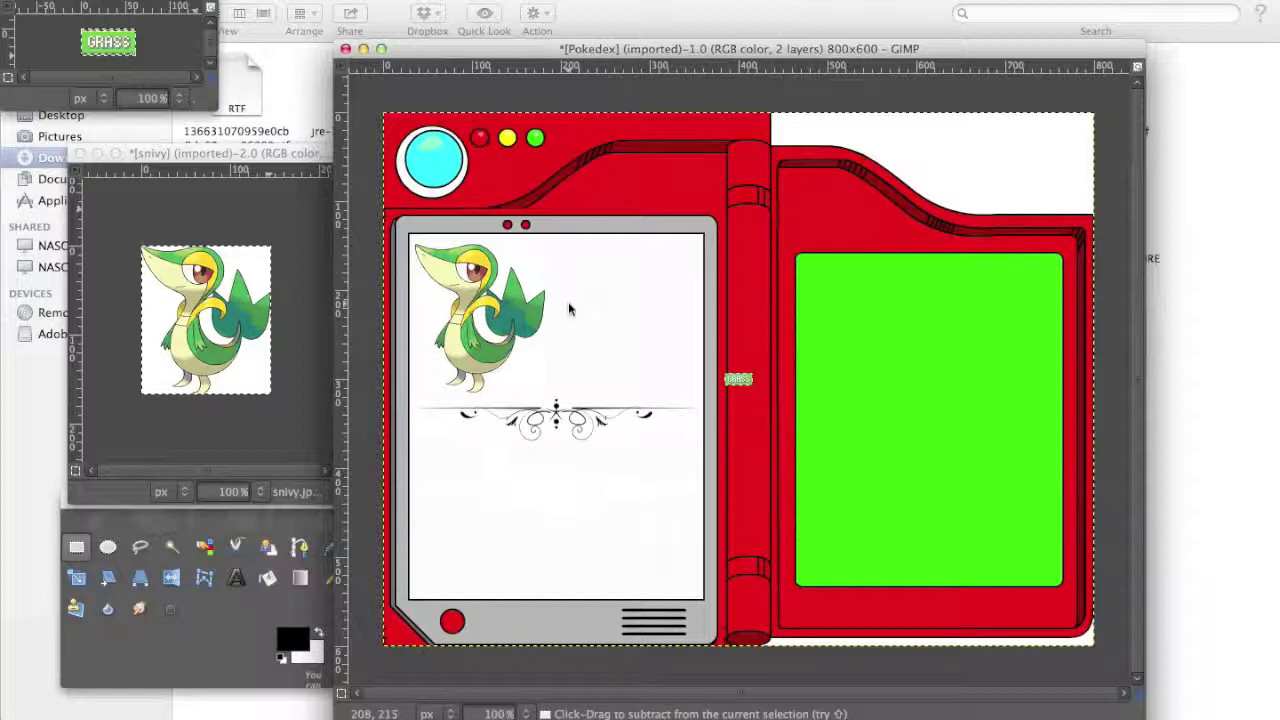
{"action": "key", "text": "super+z"}
Step: Copy the enlarged GRASS icon from its own image, paste it into the Pokedex and place it to the right of Snivy
{"action": "key", "text": "super+c"}
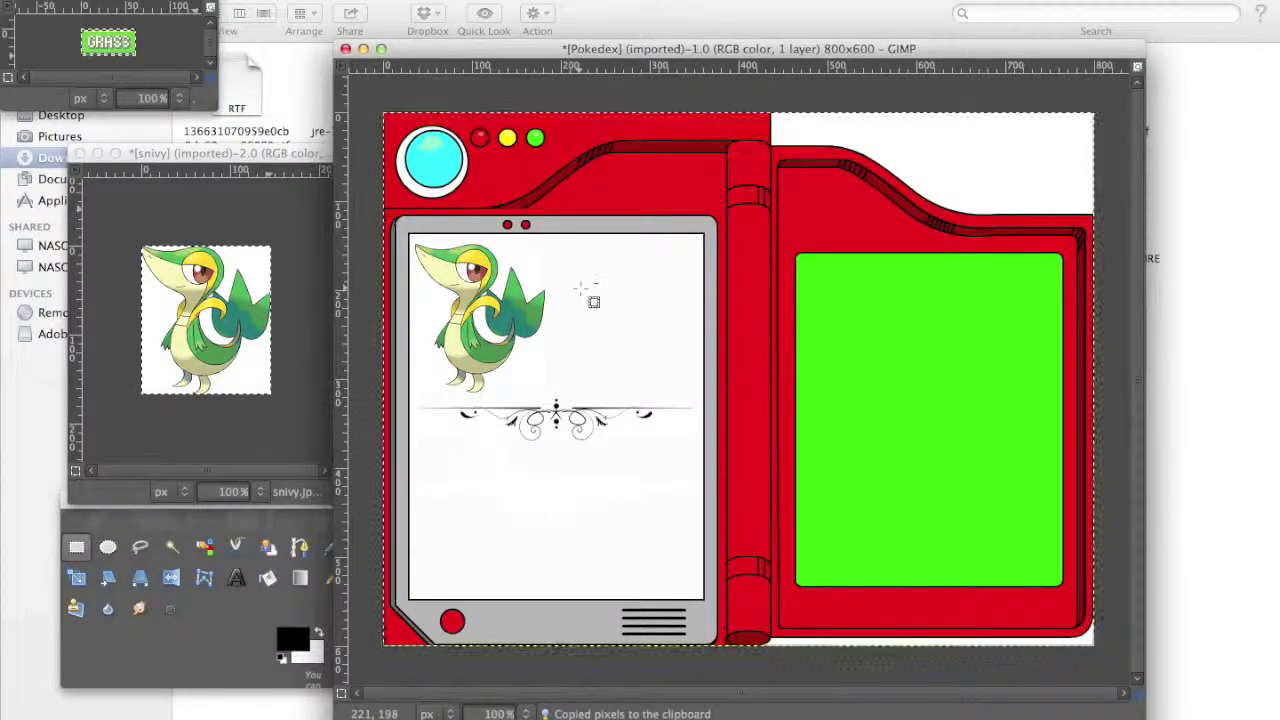
{"action": "key", "text": "super+v"}
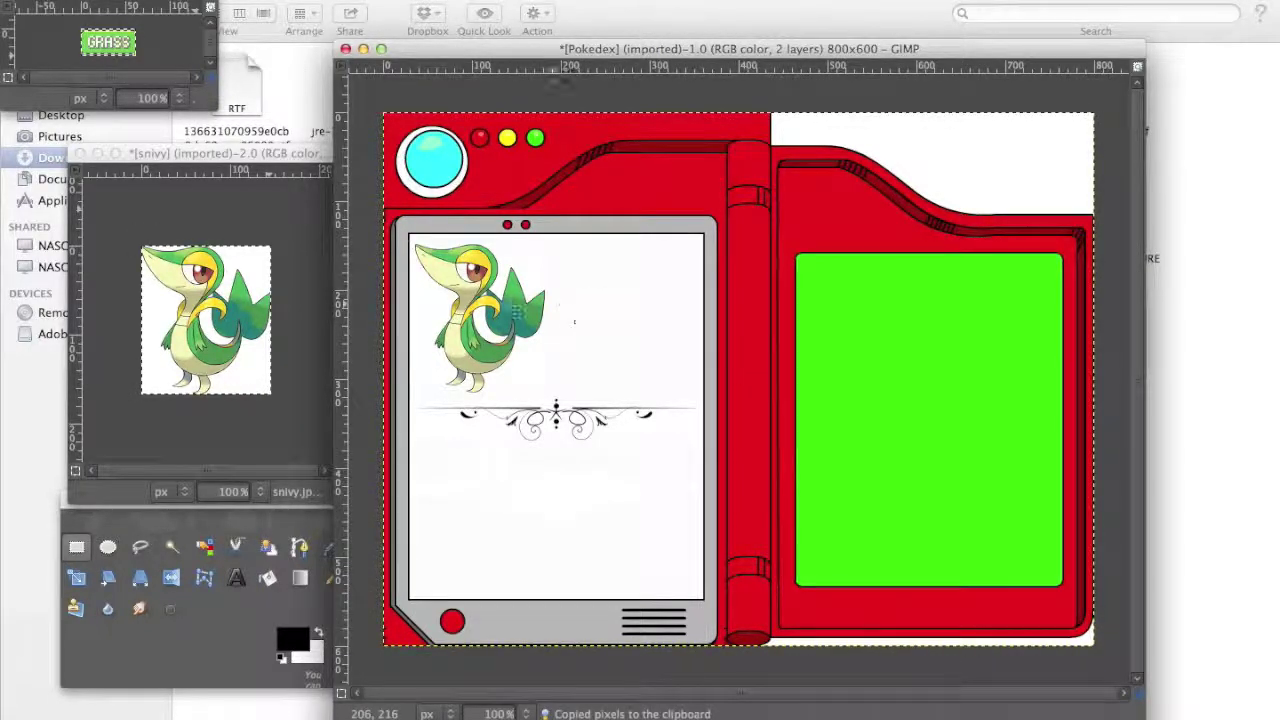
{"action": "left_click", "coordinate": [114, 43]}
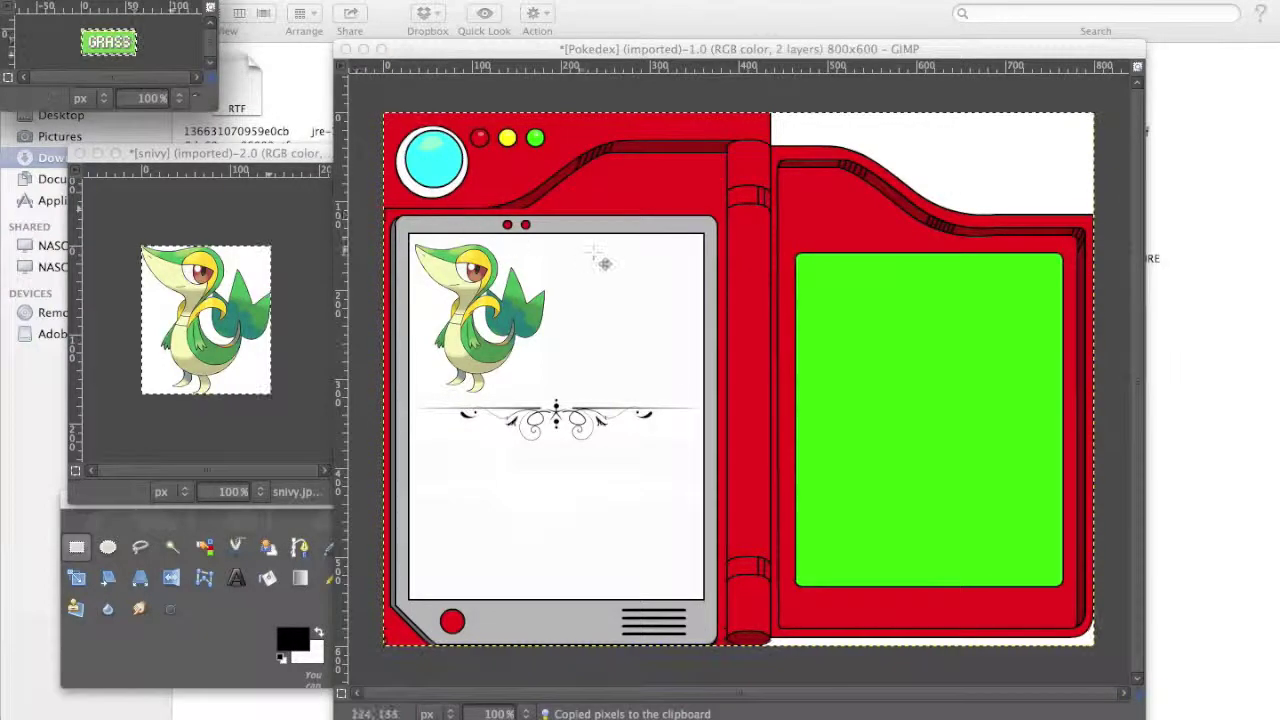
{"action": "left_click", "coordinate": [604, 263]}
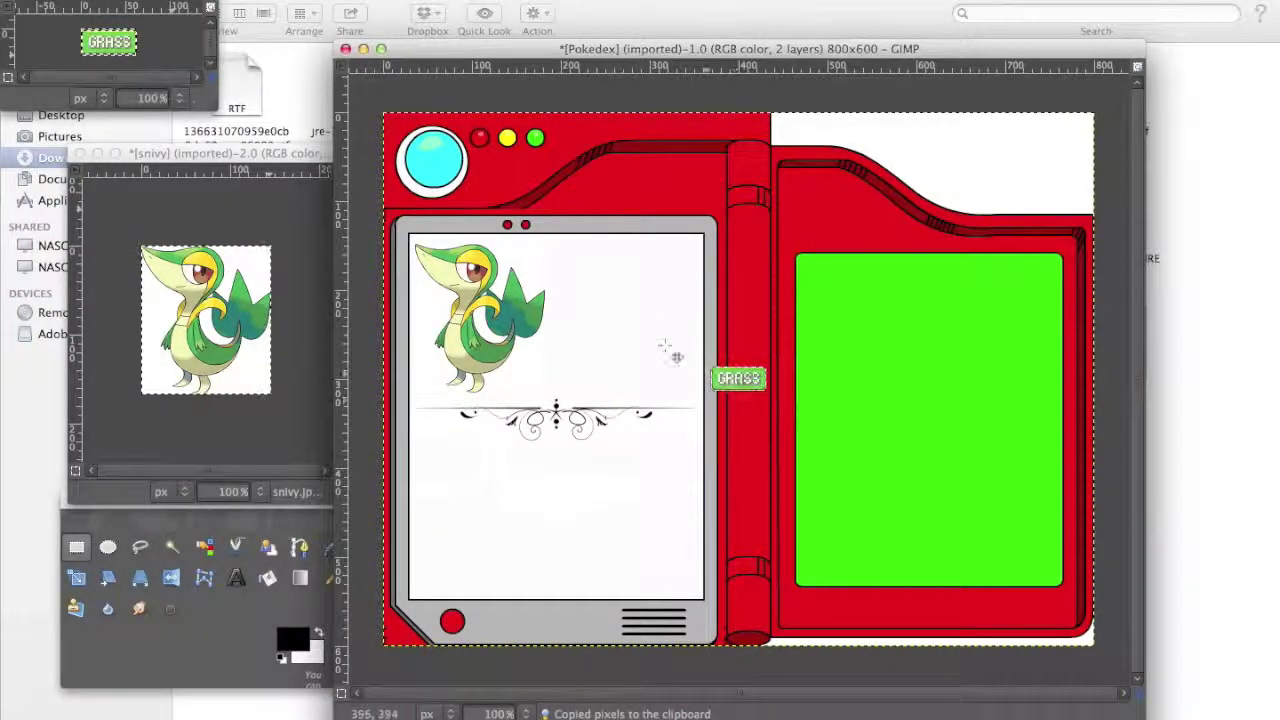
{"action": "left_click_drag", "start_coordinate": [737, 379], "coordinate": [586, 303]}
Step: Anchor the floating Snivy picture, paste the small GRASS icon and move it into the empty space beside Snivy's tail
{"action": "left_click", "coordinate": [125, 42]}
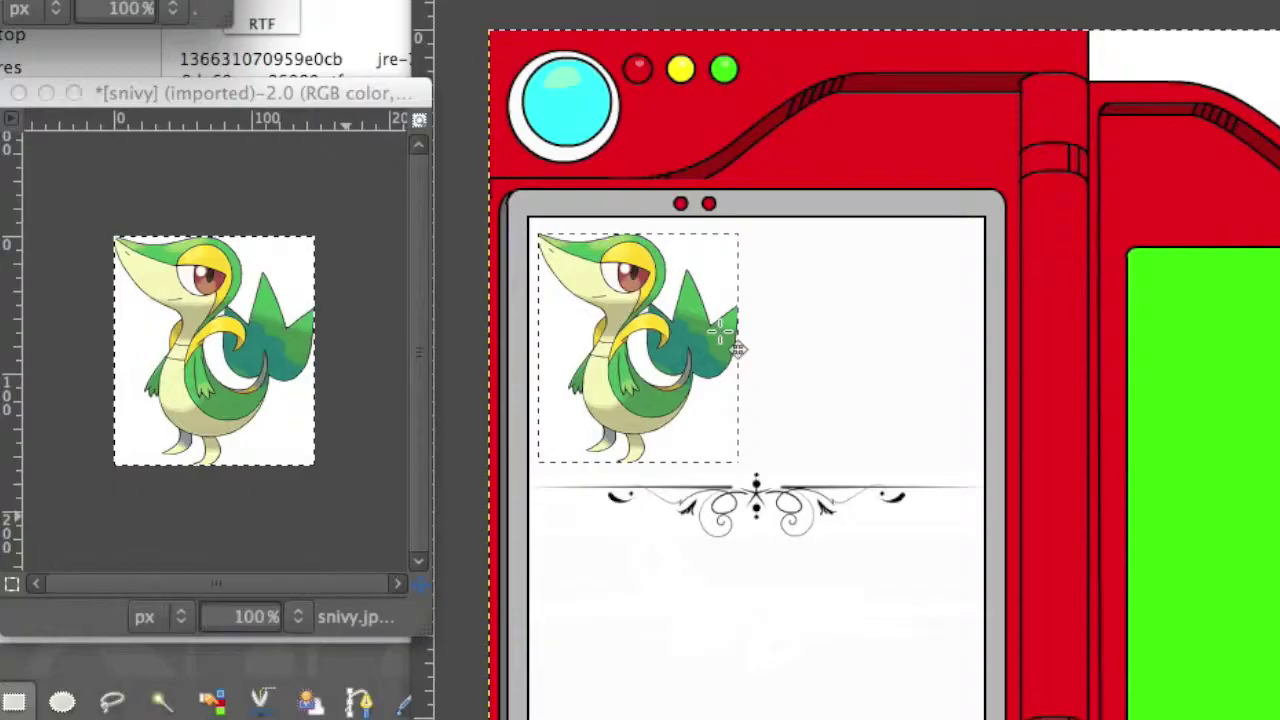
{"action": "left_click", "coordinate": [816, 345]}
{"action": "key", "text": "super+v"}
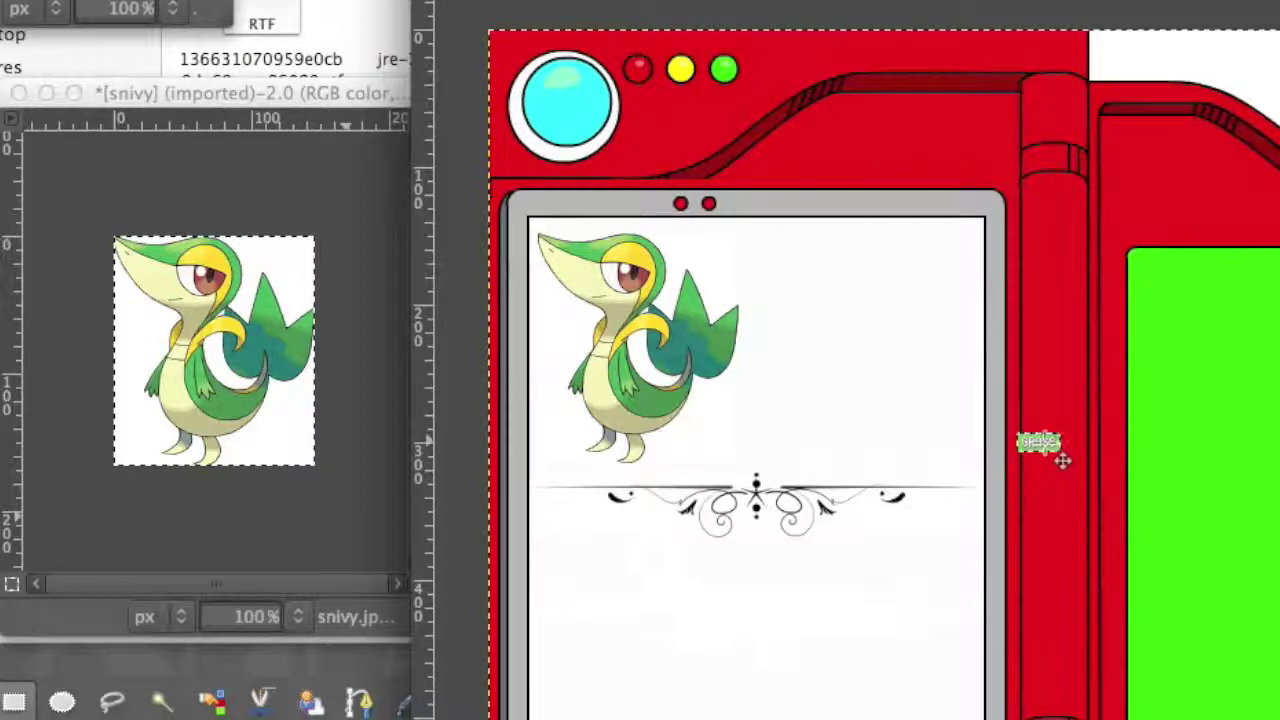
{"action": "left_click_drag", "start_coordinate": [1045, 449], "coordinate": [837, 320]}
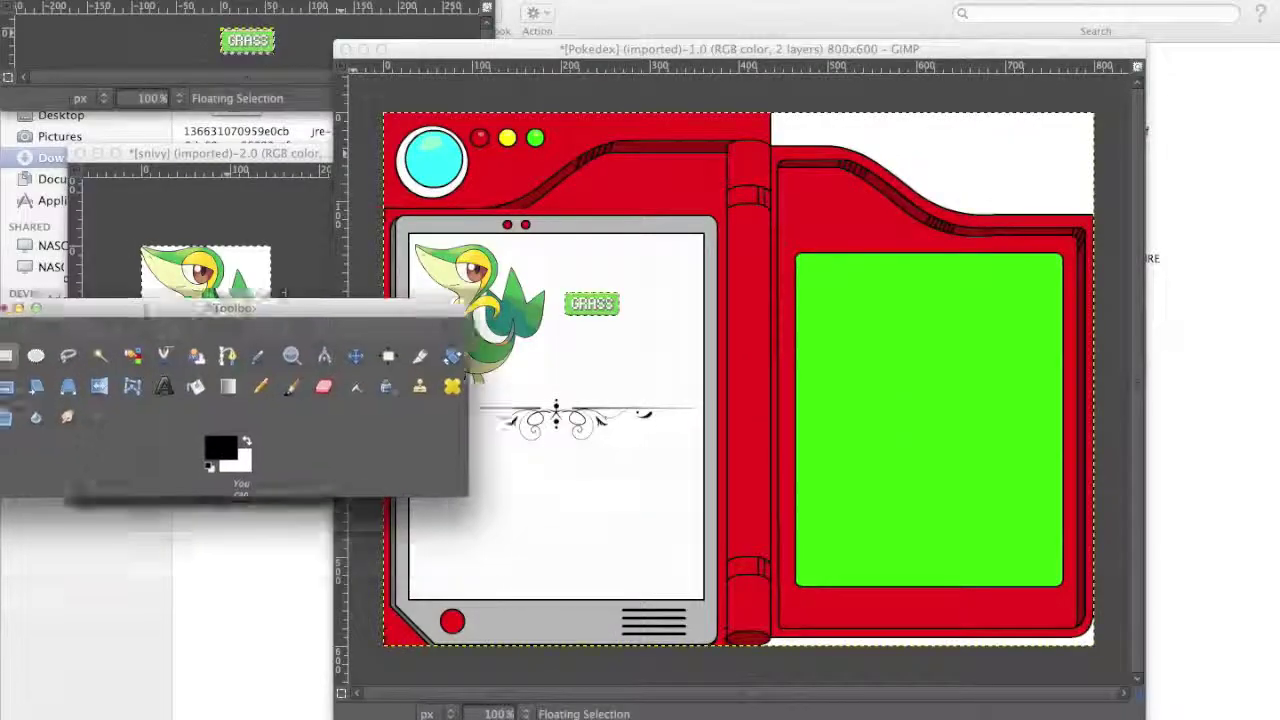
Step: Use the Text tool to start a text box in the empty space above the GRASS icon
{"action": "left_click_drag", "start_coordinate": [234, 306], "coordinate": [95, 166]}
{"action": "left_click_drag", "start_coordinate": [5, 168], "coordinate": [61, 421]}
{"action": "left_click", "coordinate": [86, 501]}
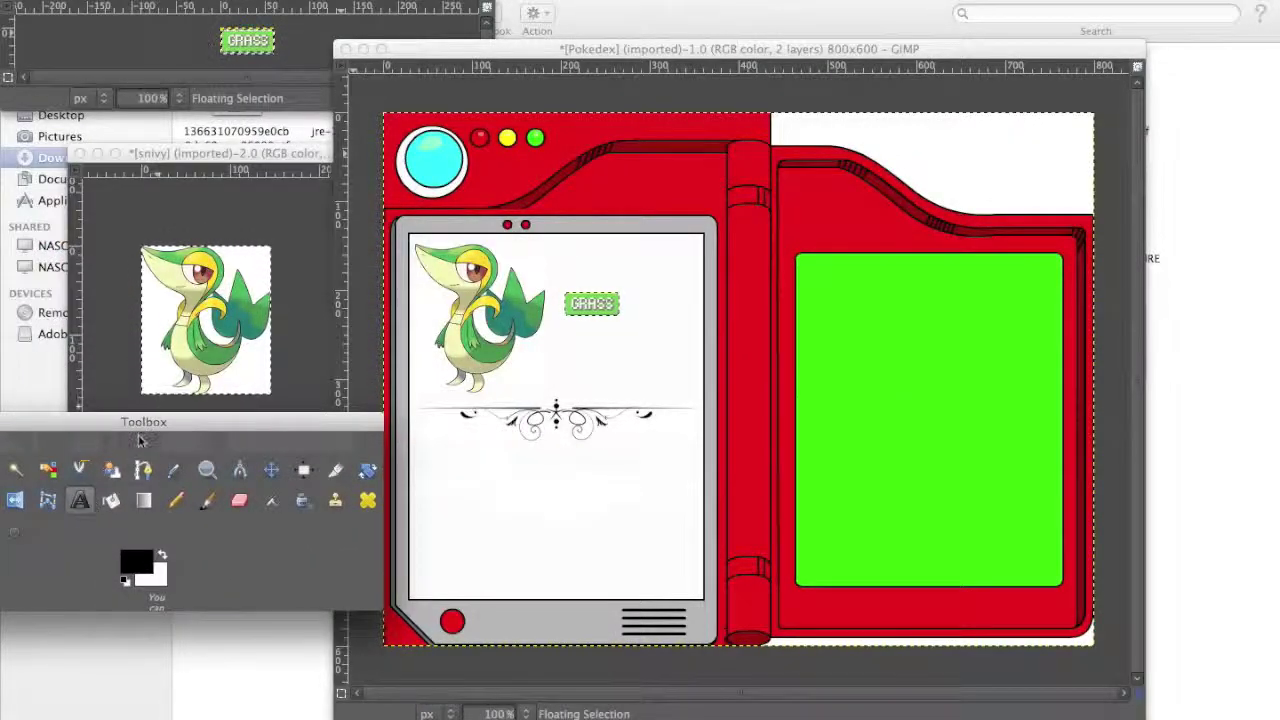
{"action": "left_click", "coordinate": [83, 510]}
{"action": "left_click", "coordinate": [575, 256]}
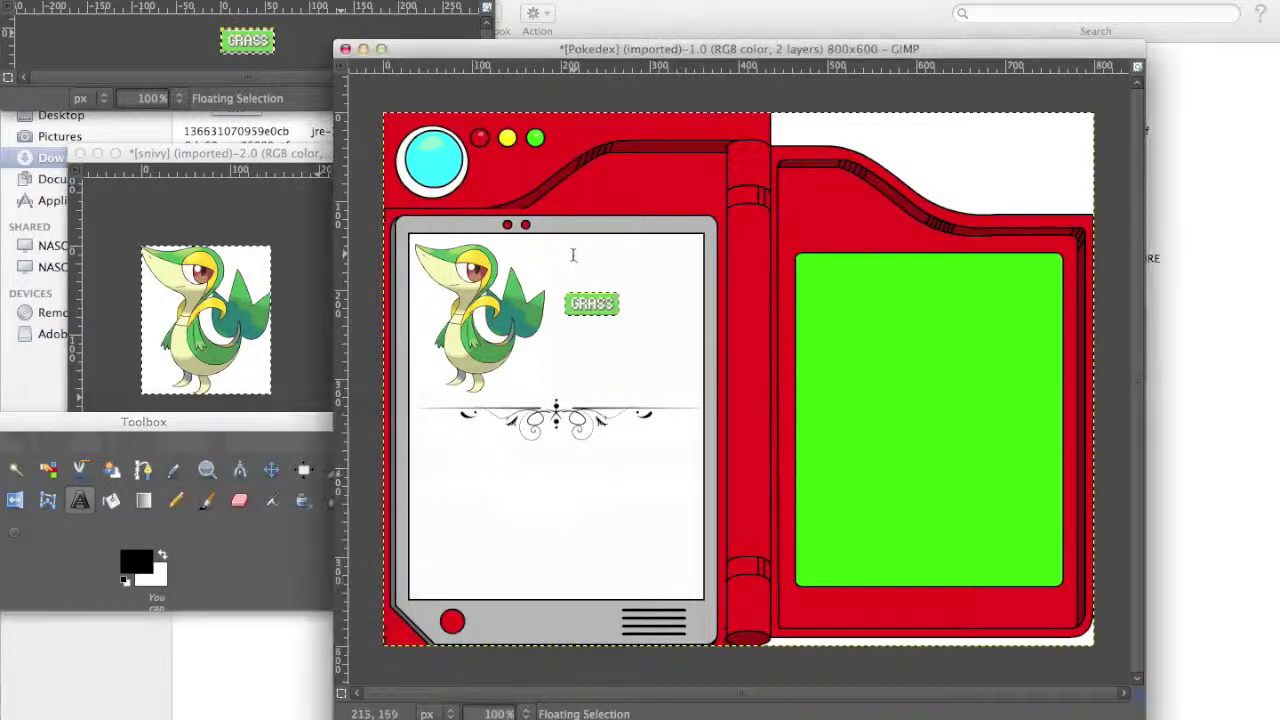
{"action": "left_click", "coordinate": [568, 250]}
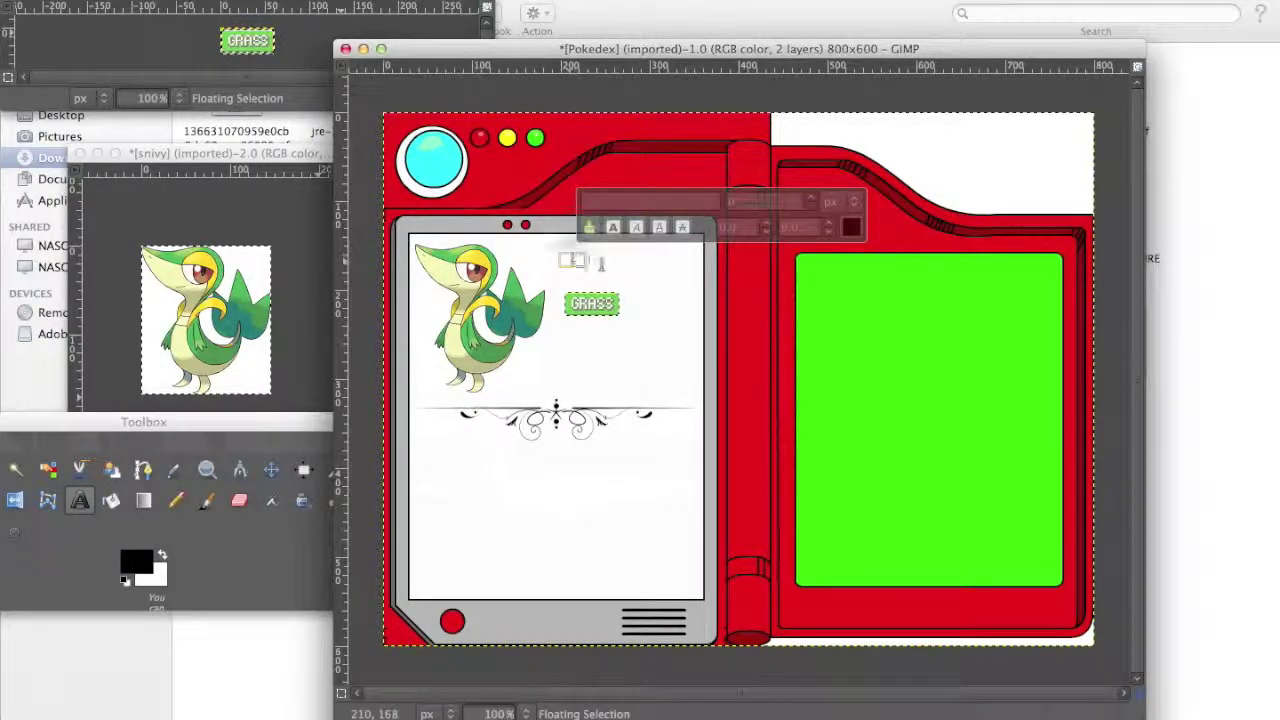
Step: Enter trial text above the GRASS icon, delete it and put in the filler text wefijewafjaoiw
{"action": "type", "text": "nfwejfoaweifjoawei"}
{"action": "key", "text": "BackSpace"}
{"action": "key", "text": "BackSpace"}
{"action": "key", "text": "BackSpace"}
{"action": "key", "text": "BackSpace"}
{"action": "key", "text": "BackSpace"}
{"action": "key", "text": "BackSpace"}
{"action": "key", "text": "BackSpace"}
{"action": "key", "text": "BackSpace"}
{"action": "key", "text": "BackSpace"}
{"action": "key", "text": "BackSpace"}
{"action": "key", "text": "BackSpace"}
{"action": "key", "text": "BackSpace"}
{"action": "key", "text": "BackSpace"}
{"action": "key", "text": "BackSpace"}
{"action": "key", "text": "BackSpace"}
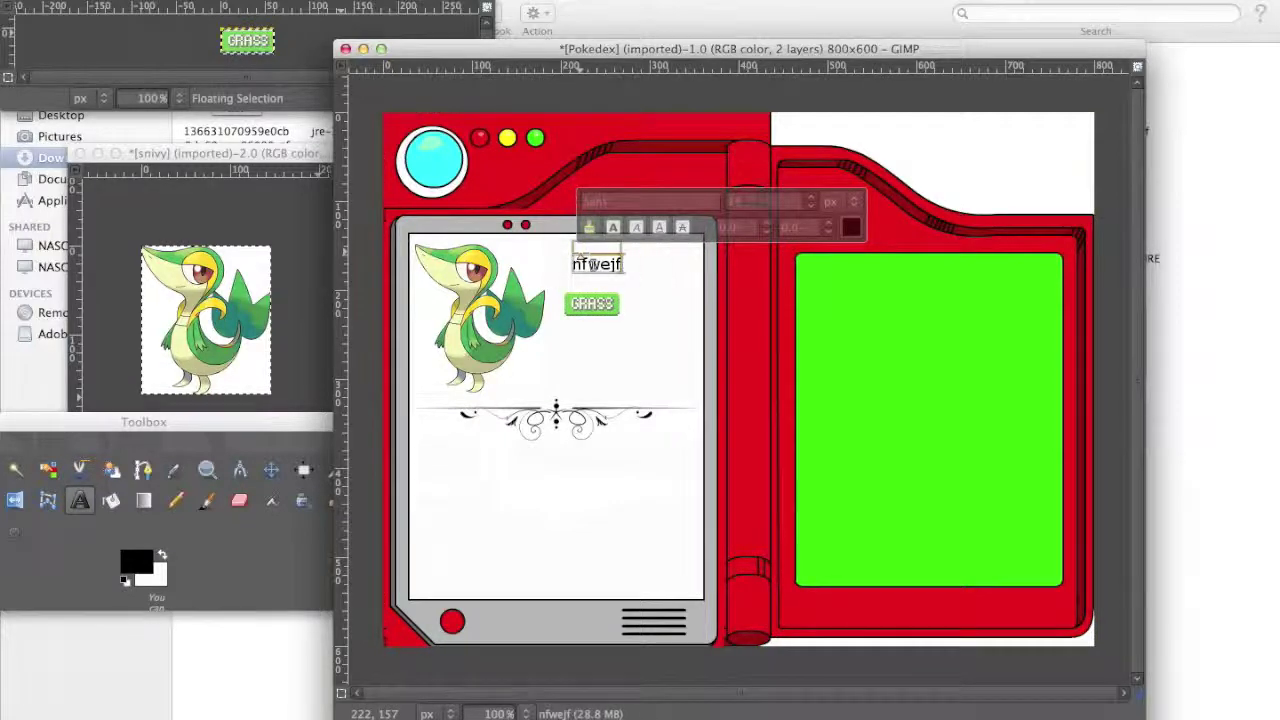
{"action": "type", "text": "wefijewafjaoiw"}
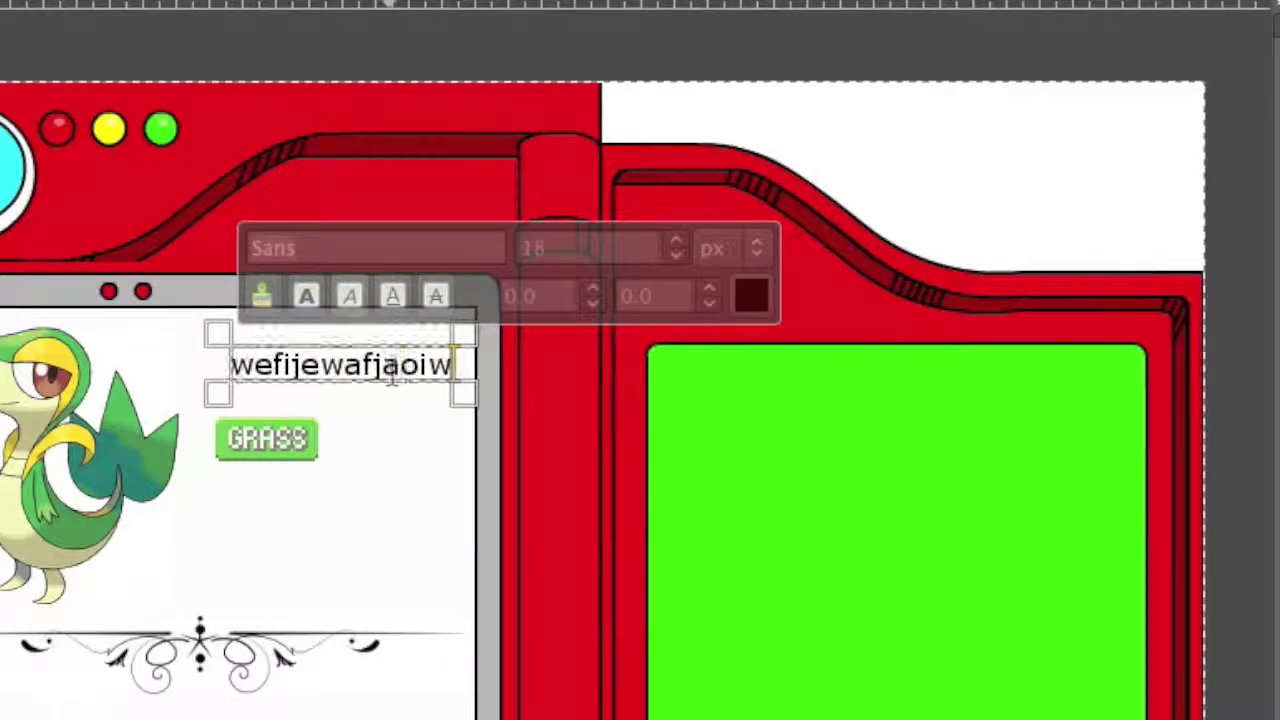
Step: Replace the filler text above the GRASS icon with SNIVY and format it bold at 30 px
{"action": "double_click", "coordinate": [393, 370]}
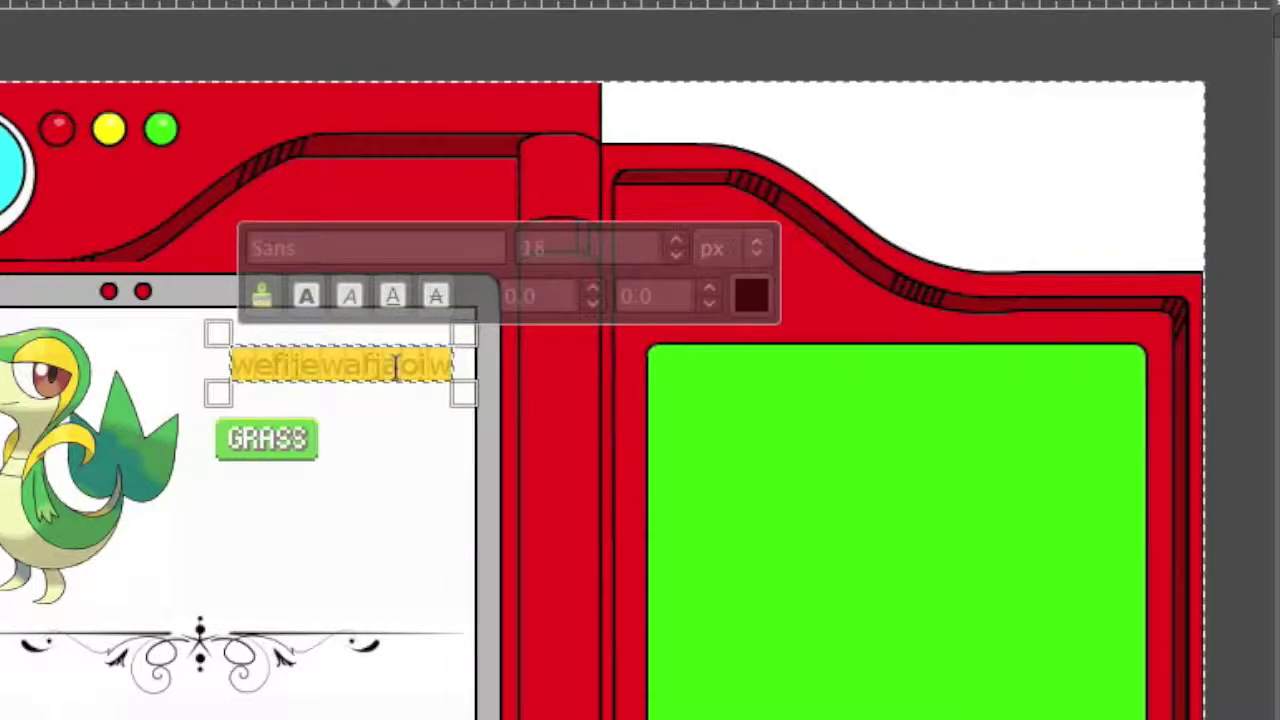
{"action": "left_click", "coordinate": [366, 249]}
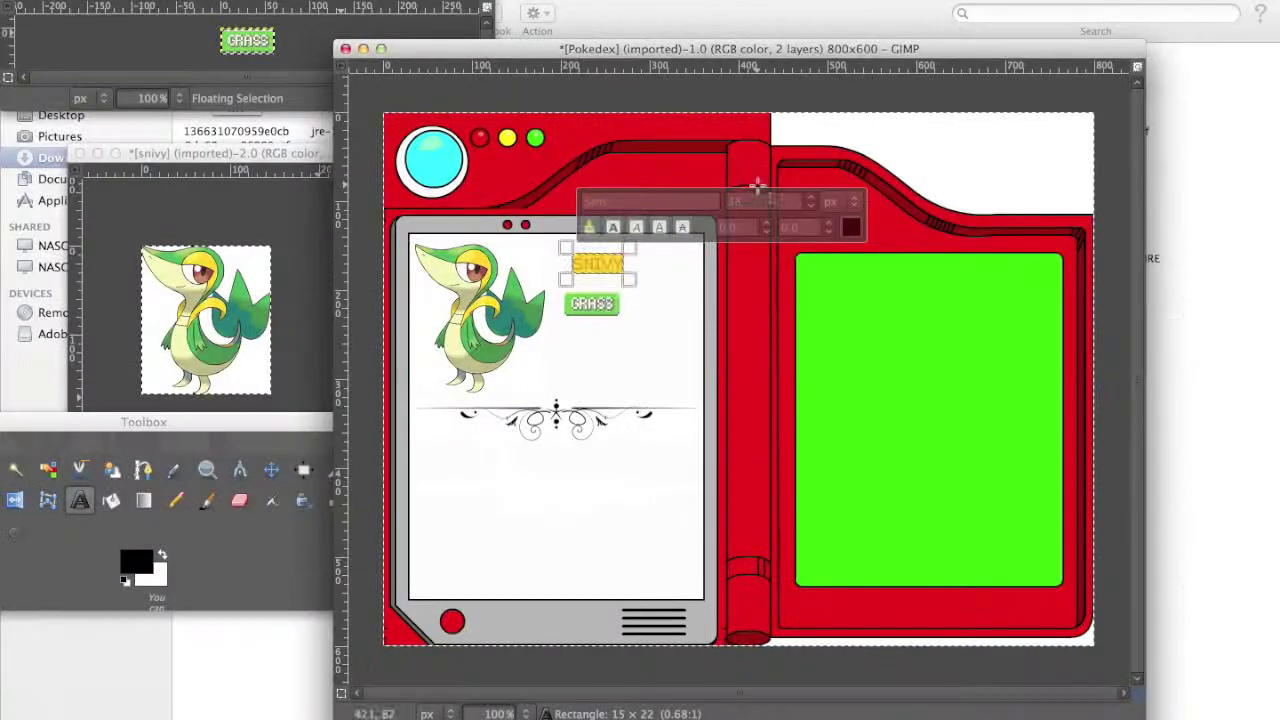
{"action": "left_click", "coordinate": [607, 266]}
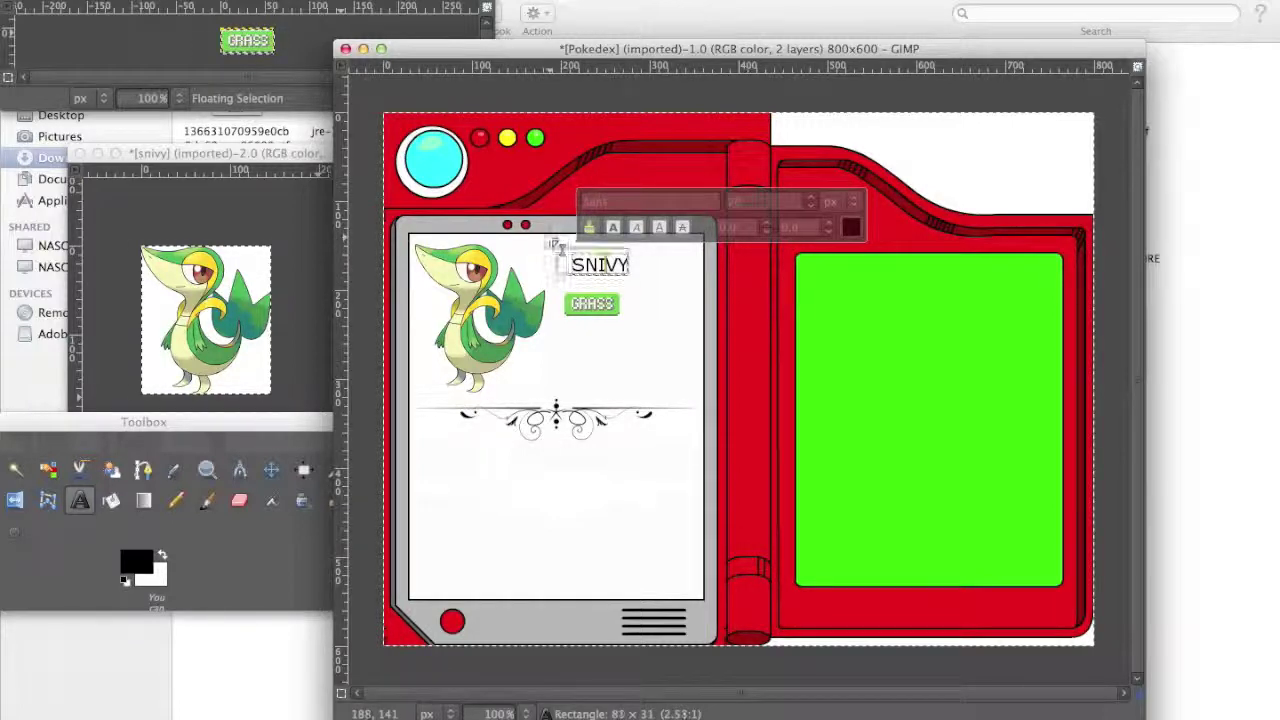
{"action": "left_click_drag", "start_coordinate": [555, 243], "coordinate": [551, 239]}
{"action": "double_click", "coordinate": [616, 260]}
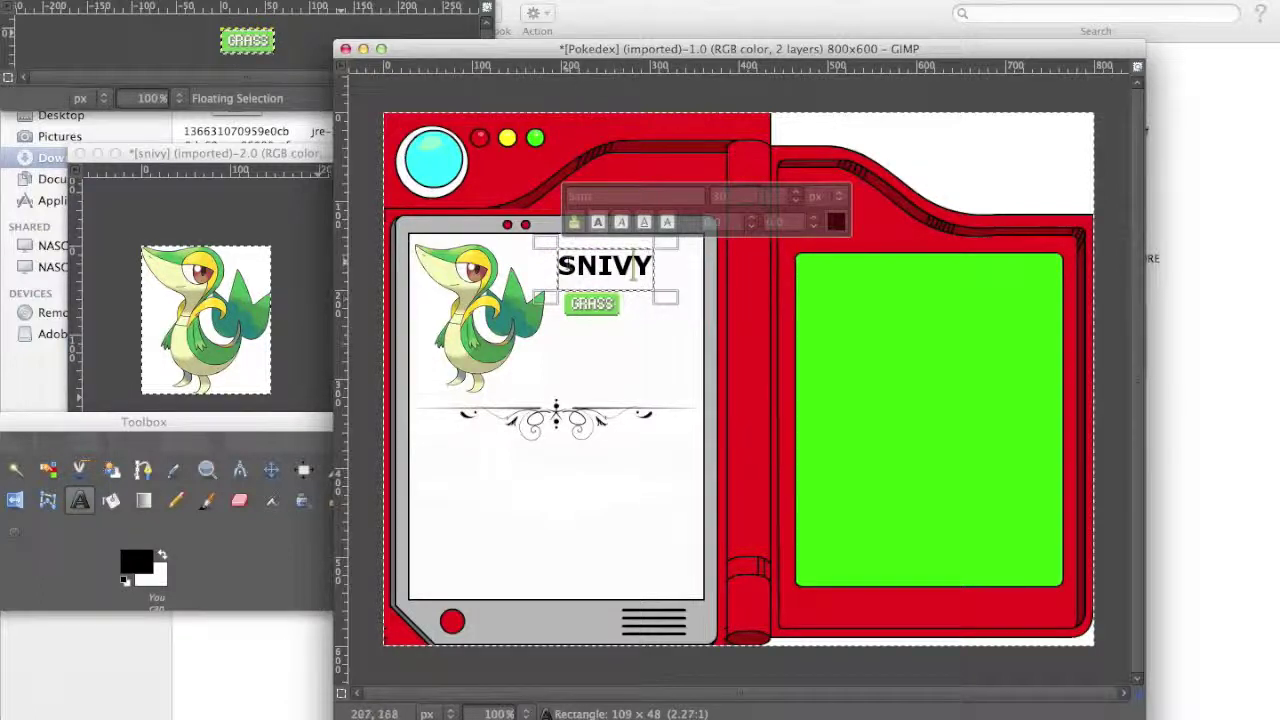
Step: Colour the whole SNIVY title bright green, 52ed2e
{"action": "left_click_drag", "start_coordinate": [569, 265], "coordinate": [655, 266]}
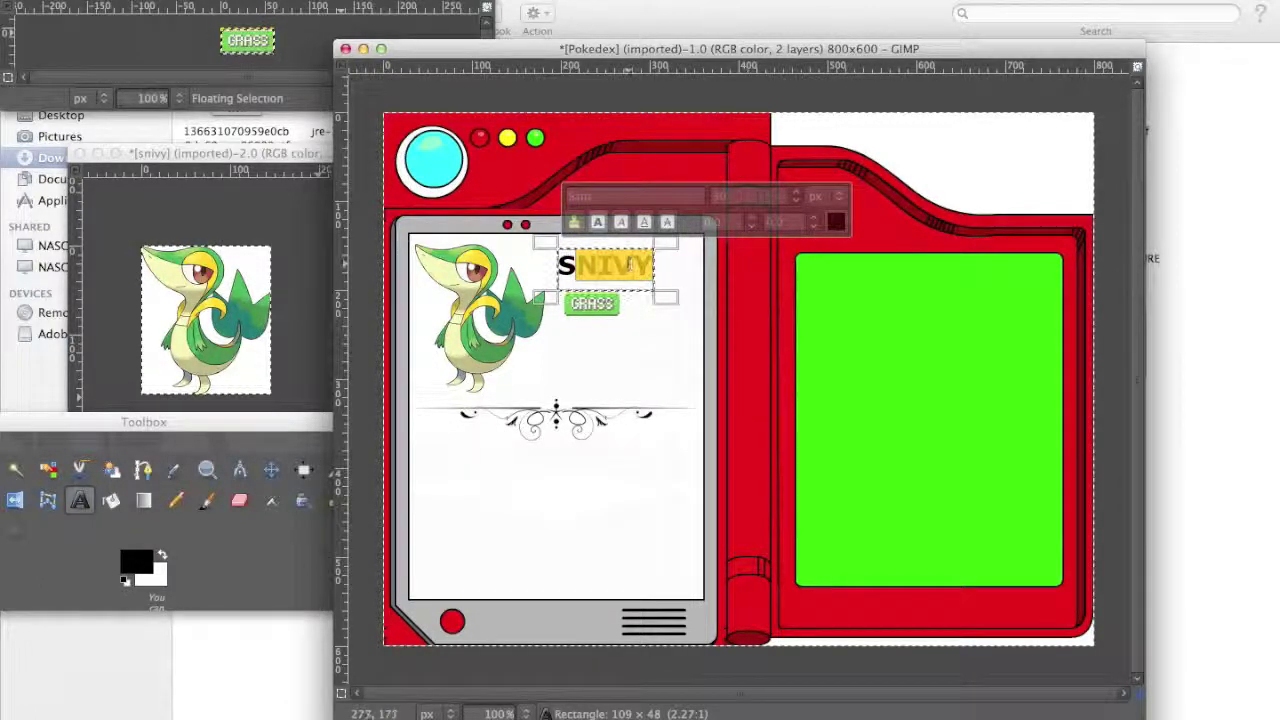
{"action": "double_click", "coordinate": [630, 265]}
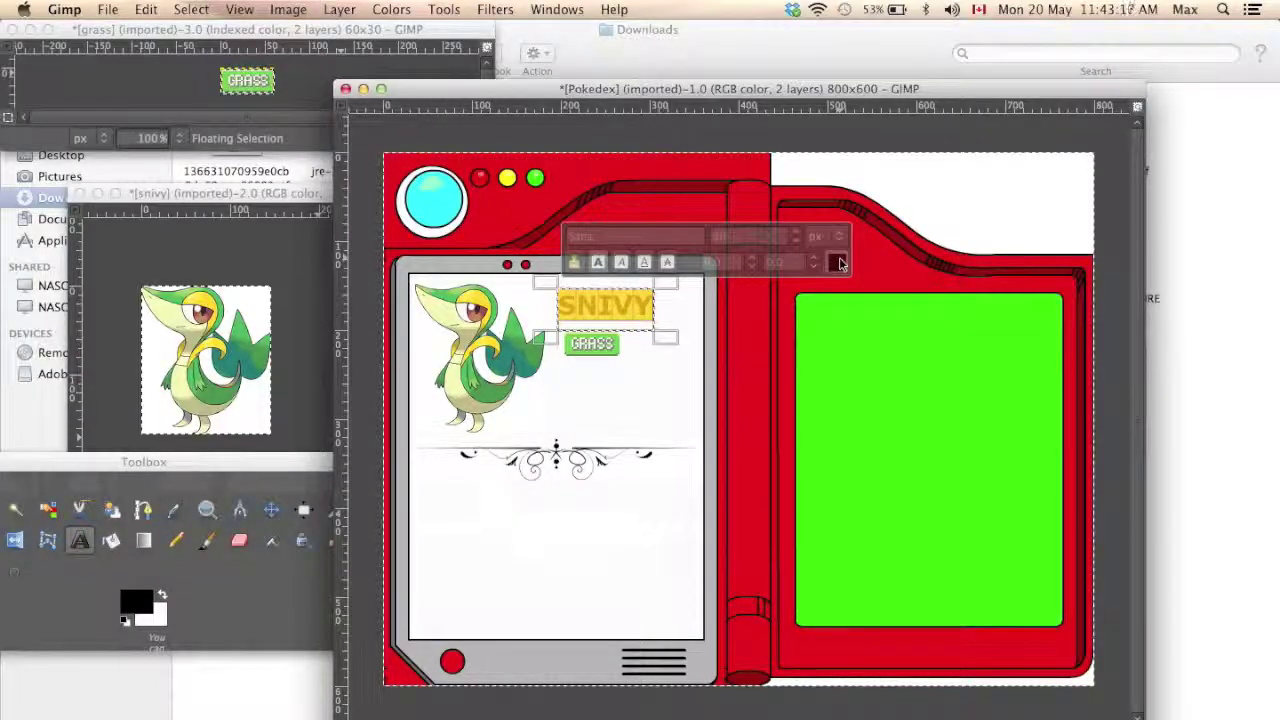
{"action": "left_click", "coordinate": [838, 263]}
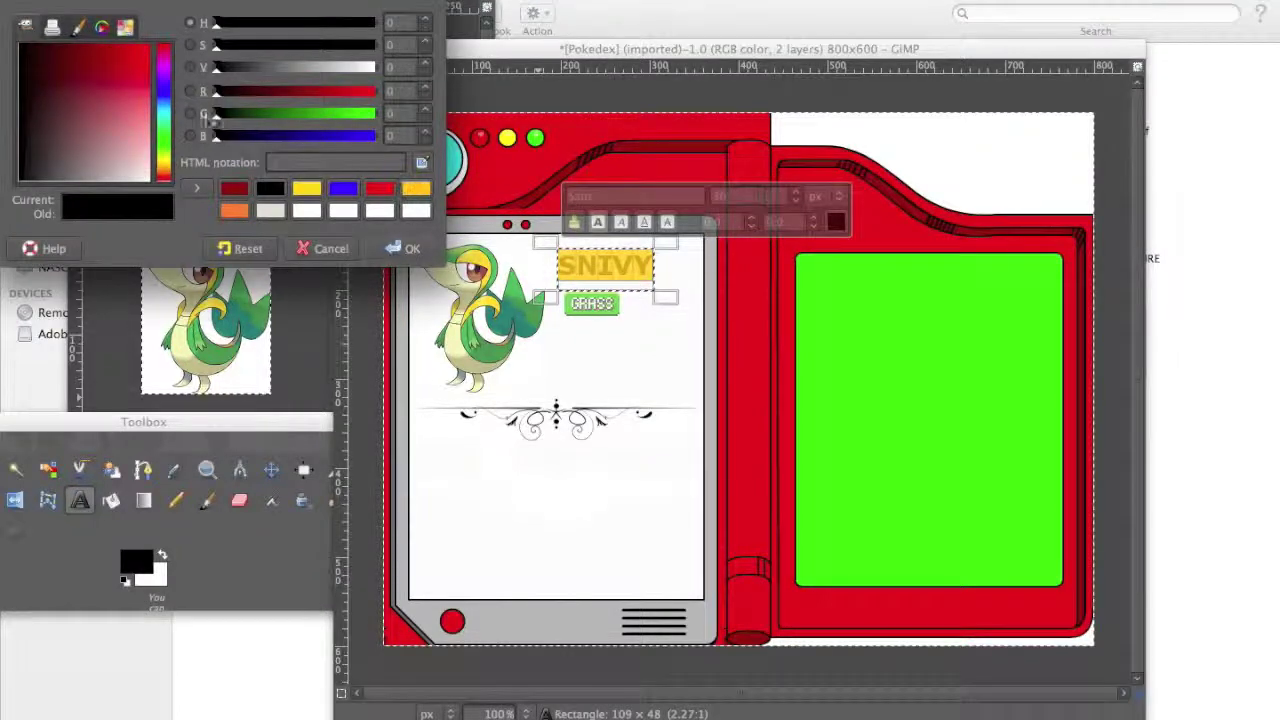
{"action": "left_click_drag", "start_coordinate": [164, 162], "coordinate": [164, 141]}
{"action": "left_click_drag", "start_coordinate": [86, 76], "coordinate": [141, 74]}
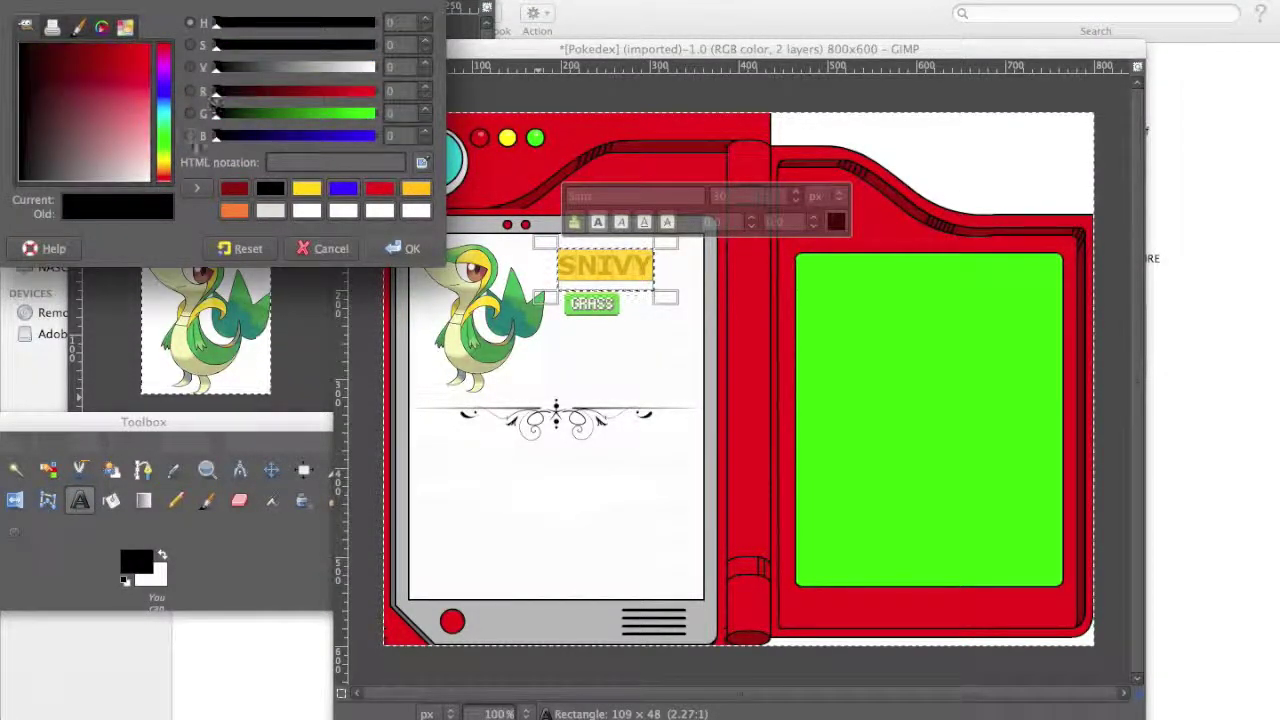
{"action": "left_click", "coordinate": [166, 147]}
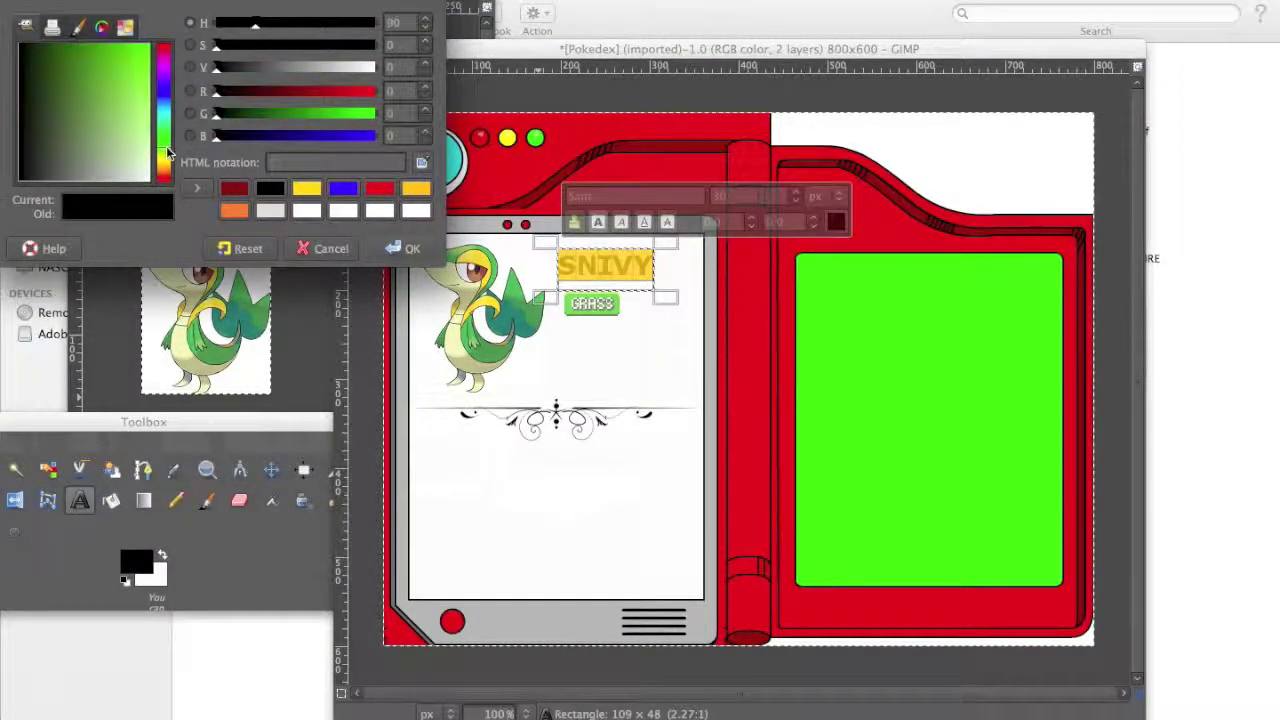
{"action": "left_click_drag", "start_coordinate": [167, 147], "coordinate": [164, 141]}
{"action": "left_click_drag", "start_coordinate": [83, 75], "coordinate": [141, 70]}
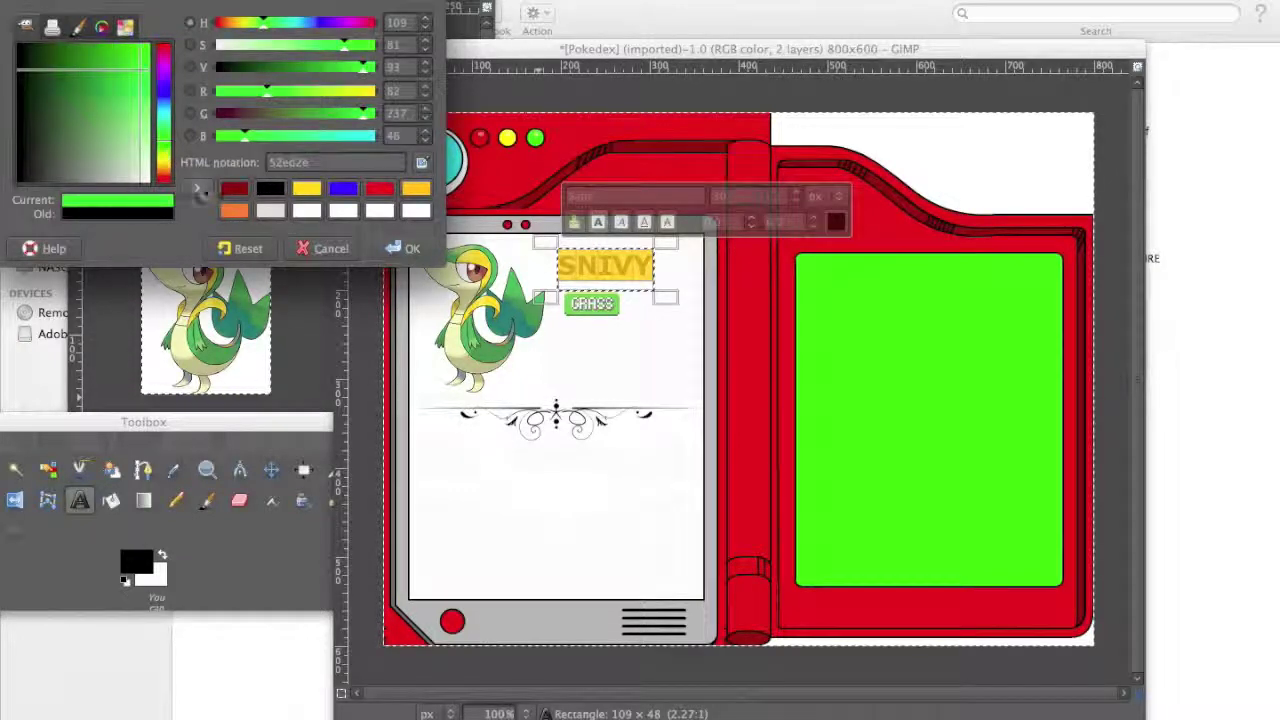
{"action": "left_click", "coordinate": [403, 248]}
Step: Add the filler text jwefoiajwf below the GRASS icon, above the ornamental divider
{"action": "left_click", "coordinate": [564, 350]}
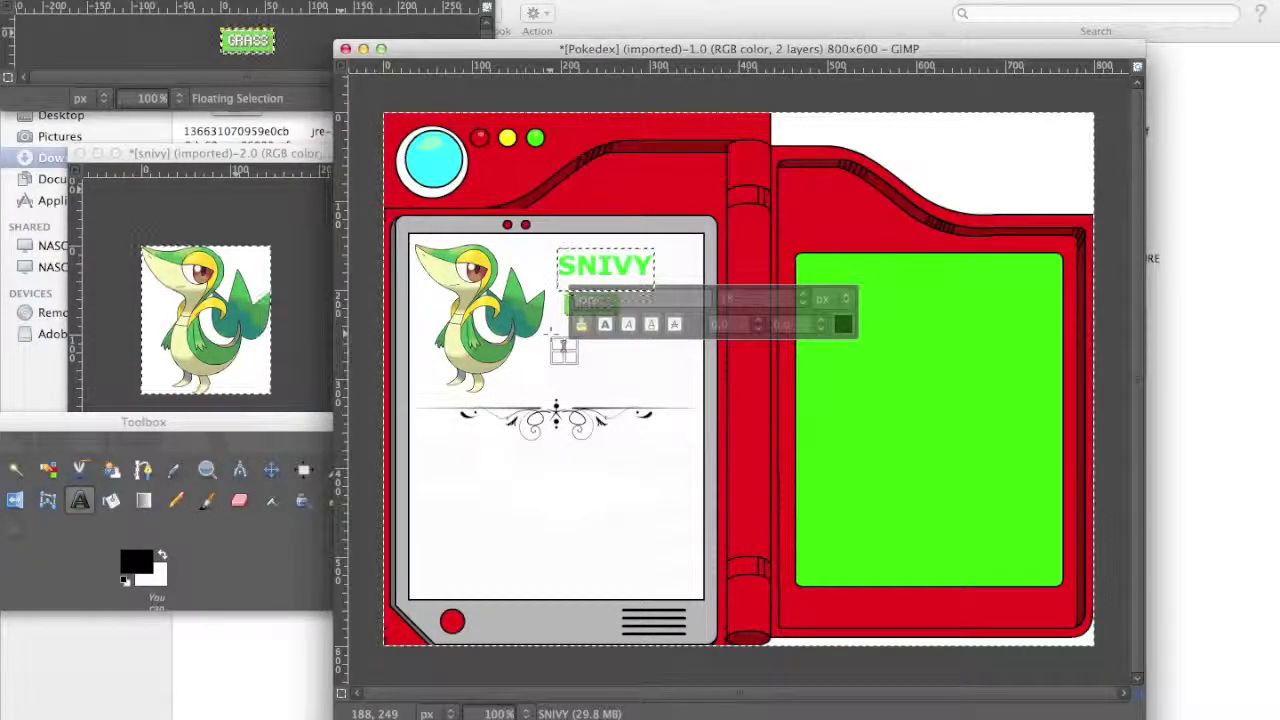
{"action": "left_click", "coordinate": [556, 344]}
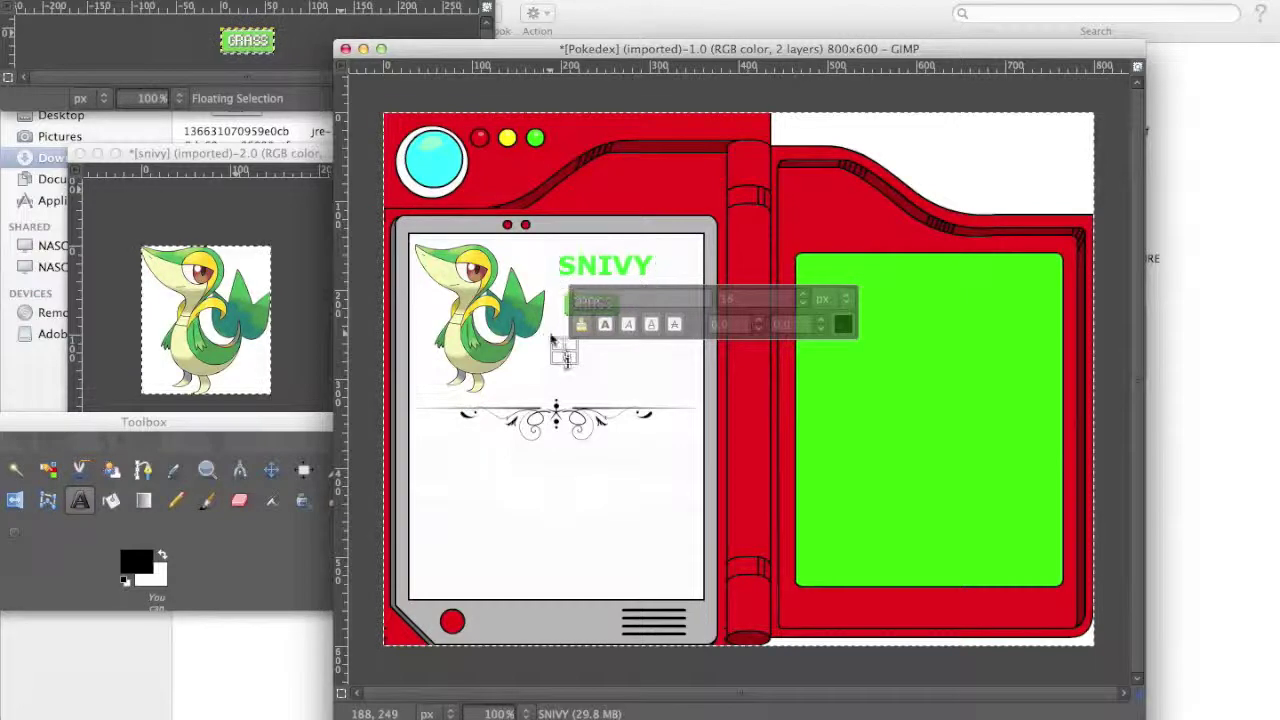
{"action": "type", "text": "jwefoiajwf"}
Step: Start a text block below the ornamental divider with the line FUTURE SCHOOL: SNIVY SCH, followed by a line break
{"action": "left_click", "coordinate": [440, 470]}
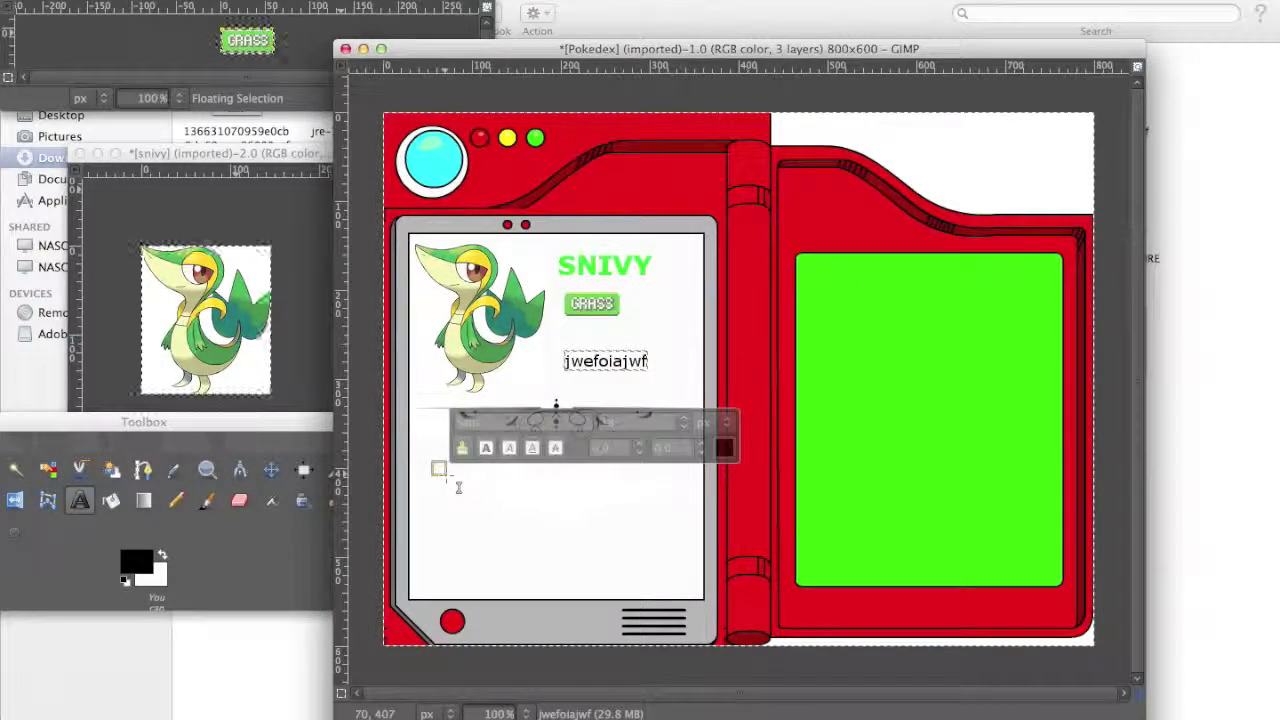
{"action": "type", "text": "FUTURE"}
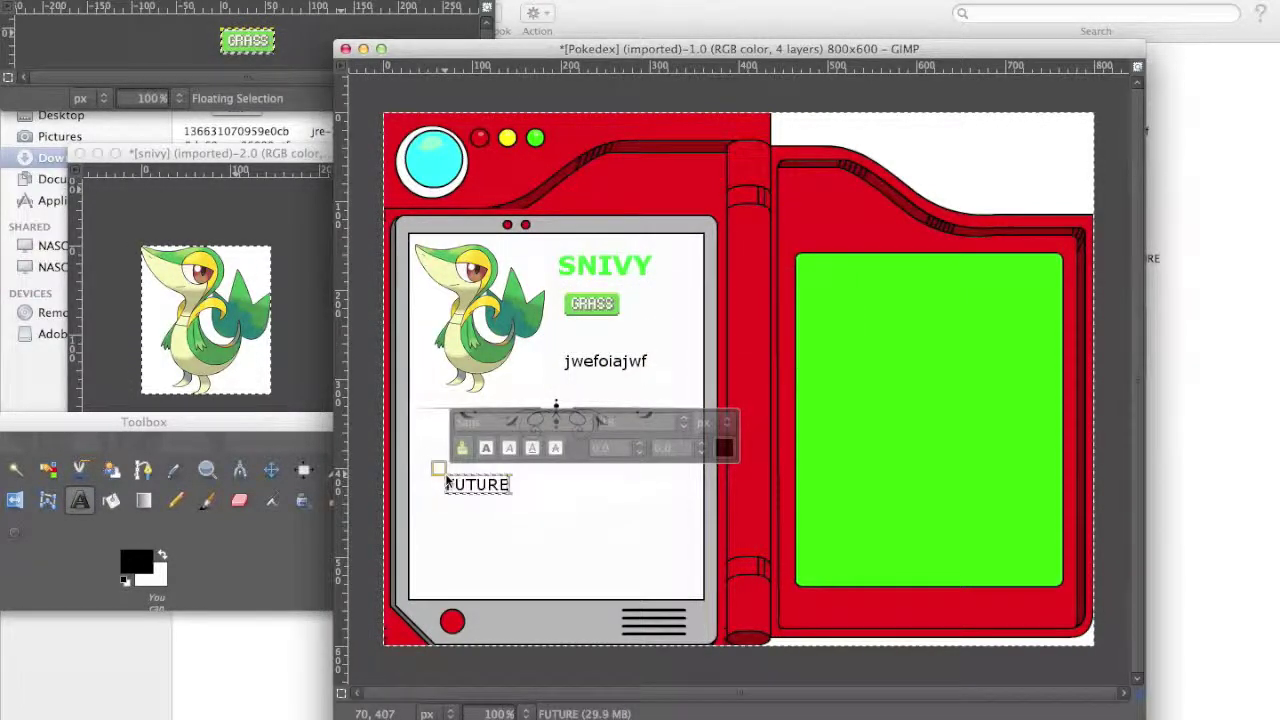
{"action": "type", "text": " SCHOOL: SN"}
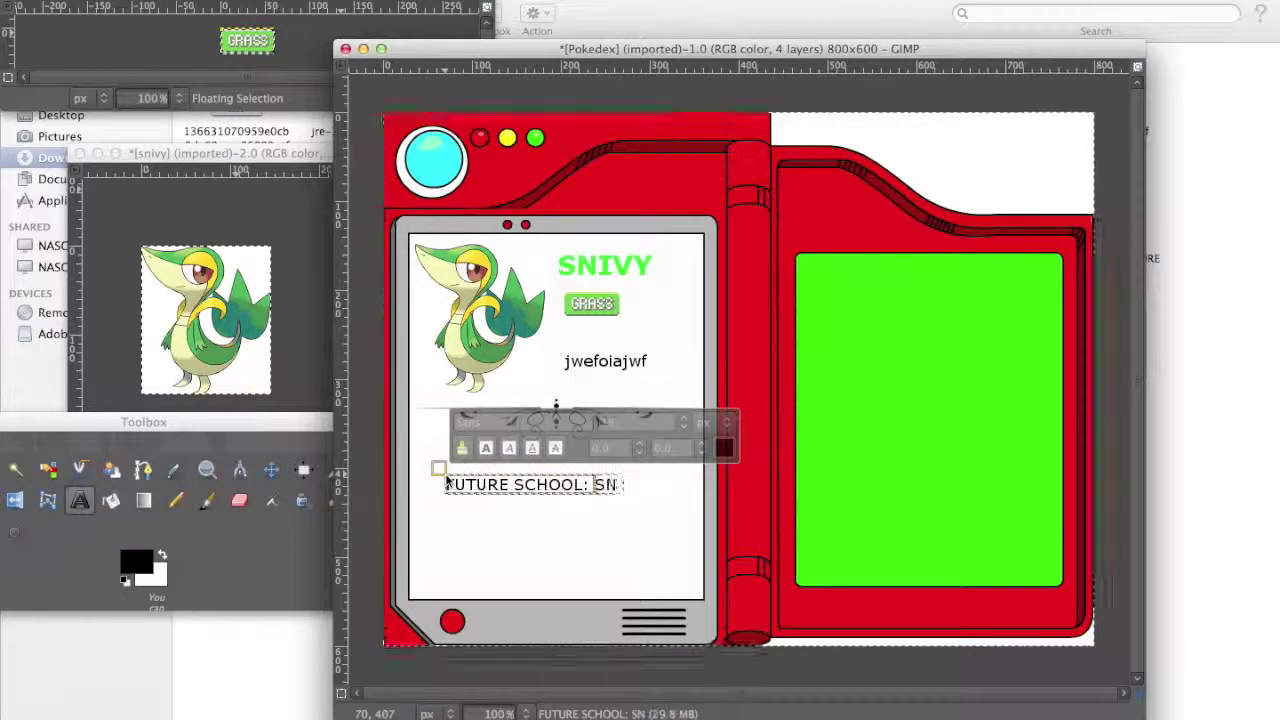
{"action": "type", "text": "IVY SCHOOL"}
{"action": "key", "text": "BackSpace"}
{"action": "key", "text": "BackSpace"}
{"action": "key", "text": "BackSpace"}
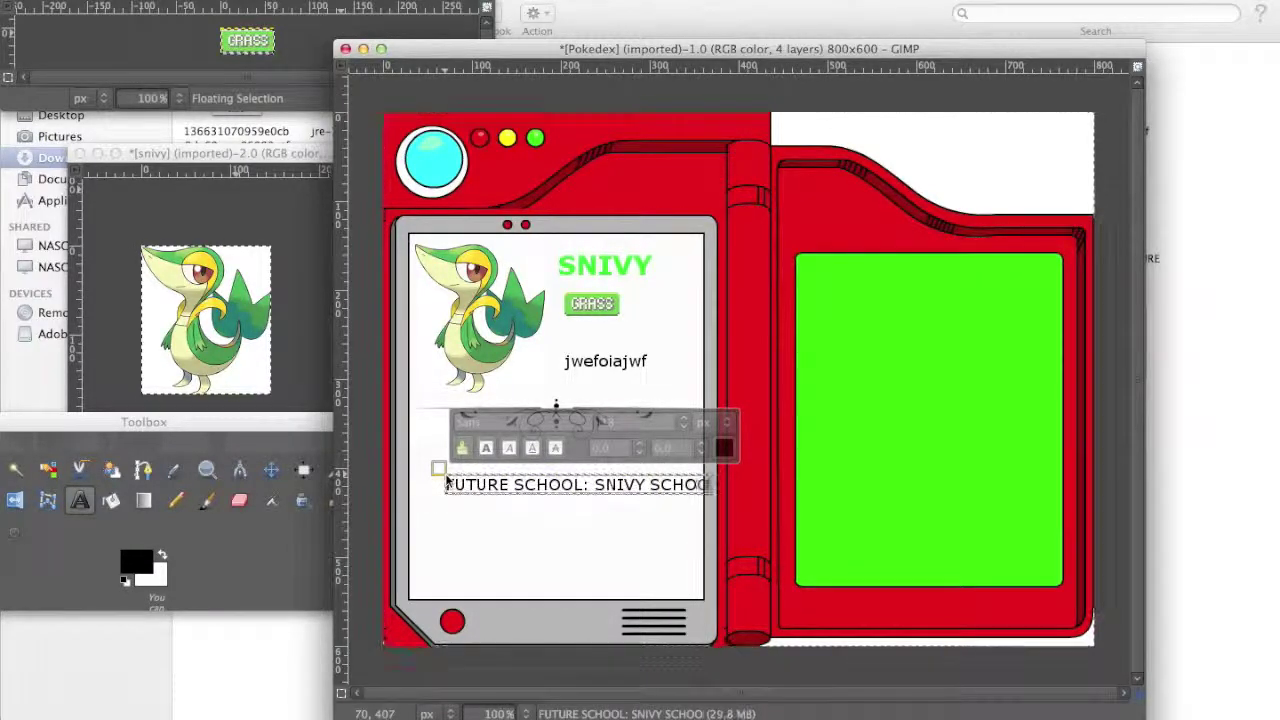
{"action": "key", "text": "Return"}
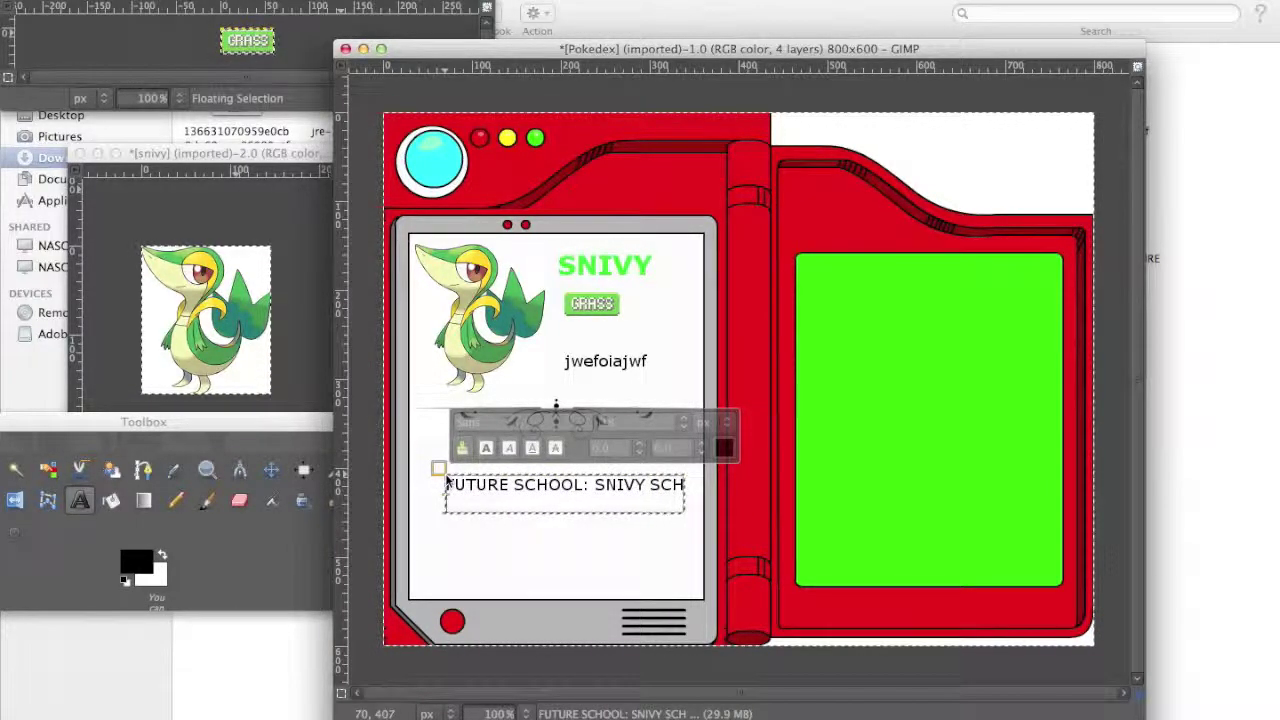
Step: Add four filler lines under the FUTURE SCHOOL line: WFJOAWEIFJAWOEJFAwf, wefAWEIOJFAWEOFIJ, WIOFJAOIWEFJAOWEIJF and WFIJAIOWEF
{"action": "type", "text": "WFJOAWEIFJAWOEJFAwf"}
{"action": "key", "text": "Return"}
{"action": "type", "text": "wefAWEIOJFAWEOFIJ"}
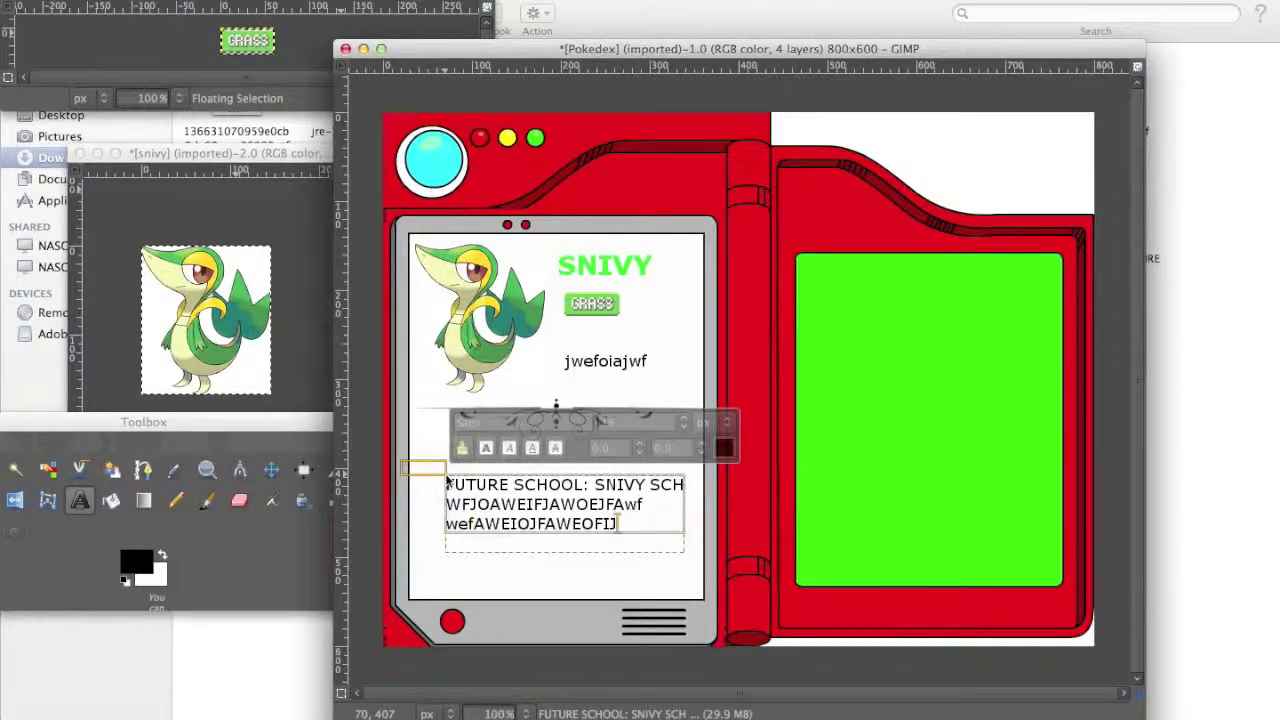
{"action": "key", "text": "Return"}
{"action": "type", "text": "WIOFJAOIWEFJAOWEIJF"}
{"action": "key", "text": "Return"}
{"action": "type", "text": "WFIJAIOWEF"}
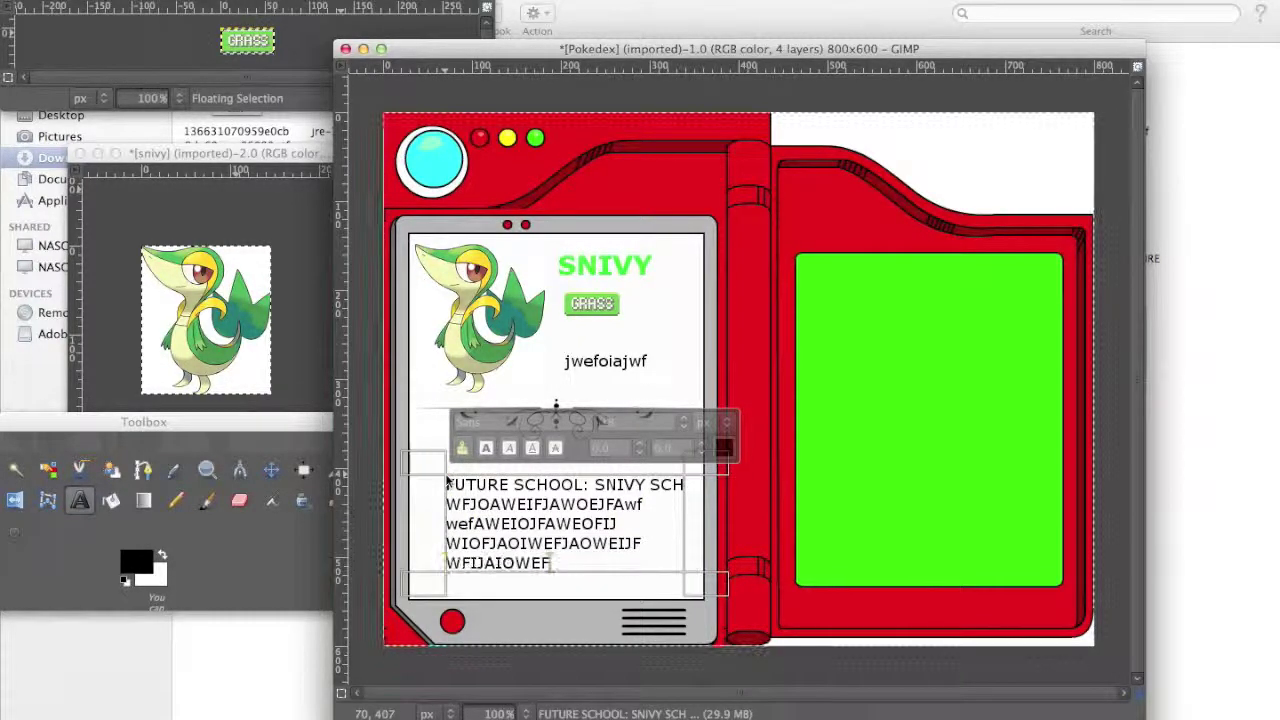
Step: Add the filler text wfopjawefioaweiofjaweiofjio on the Pokedex's green panel
{"action": "left_click", "coordinate": [882, 312]}
{"action": "type", "text": "wfopjawefioaweiofjaweiofjio"}
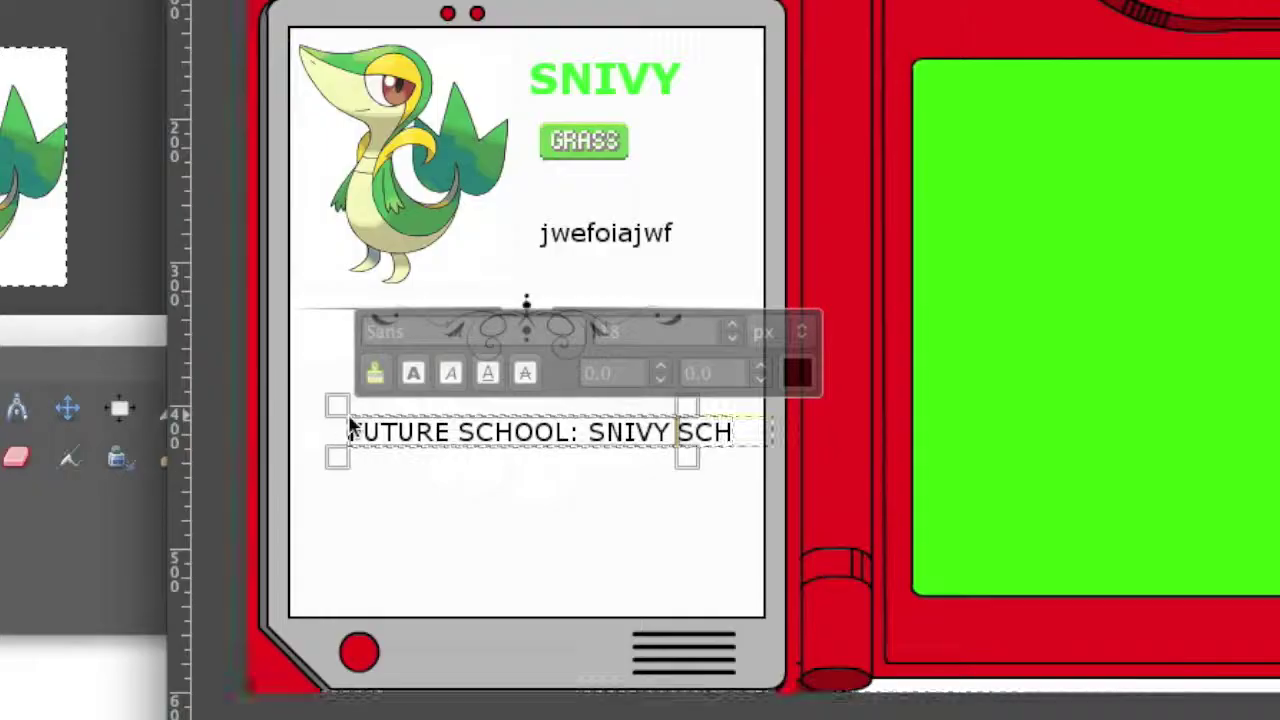
{"action": "type", "text": "OOL"}
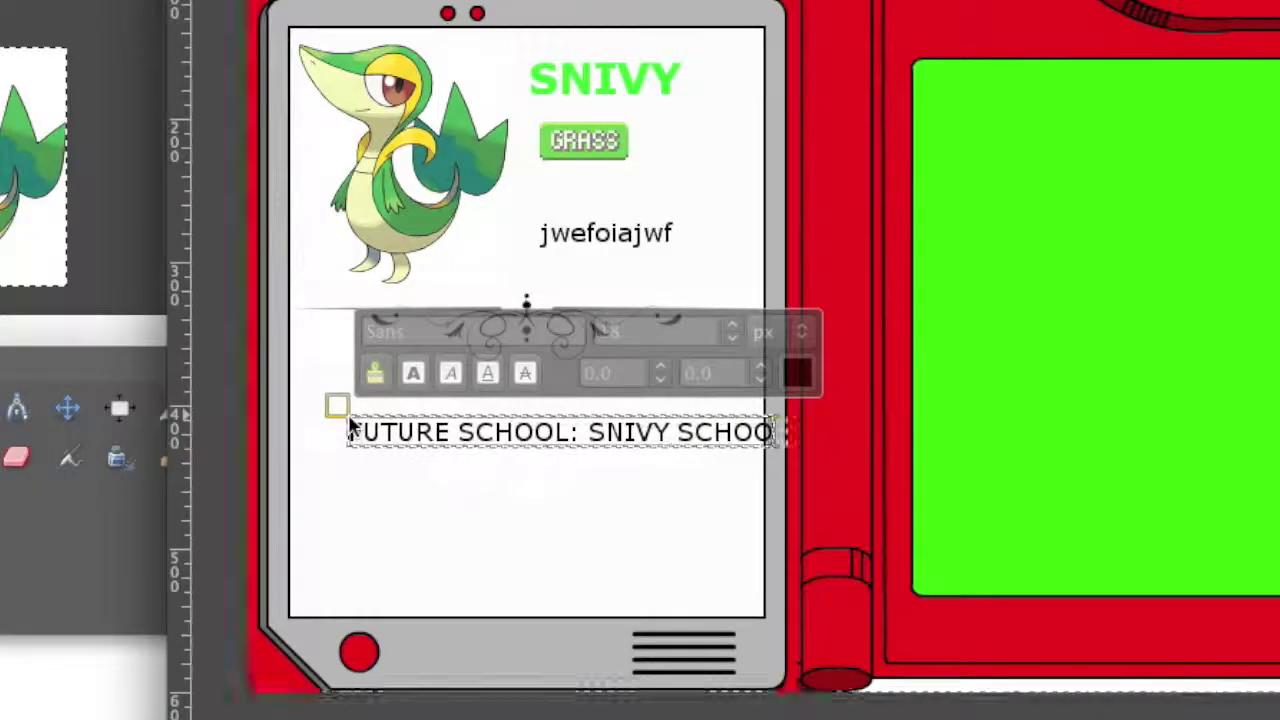
{"action": "key", "text": "BackSpace"}
{"action": "key", "text": "BackSpace"}
{"action": "key", "text": "BackSpace"}
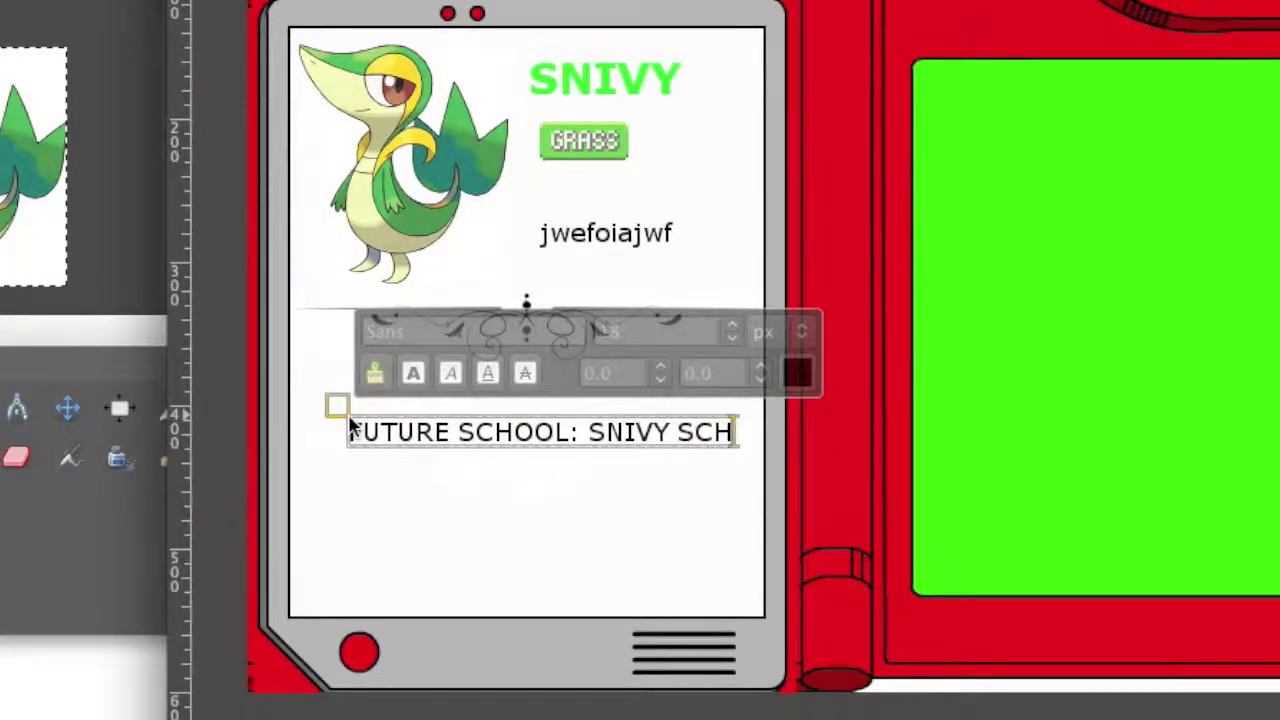
{"action": "key", "text": "Return"}
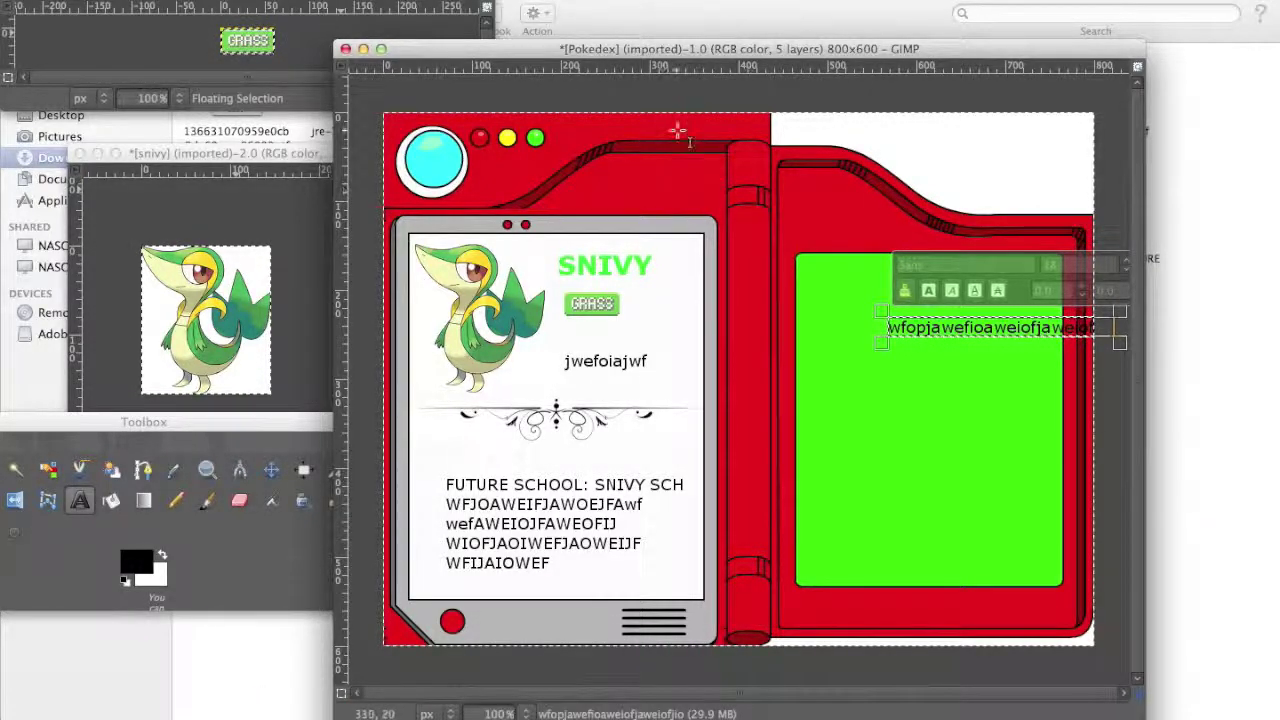
Step: Export the finished Pokedex image to the Desktop folder as Pokedex.png, keeping the preset PNG options
{"action": "left_click_drag", "start_coordinate": [488, 52], "coordinate": [323, 68]}
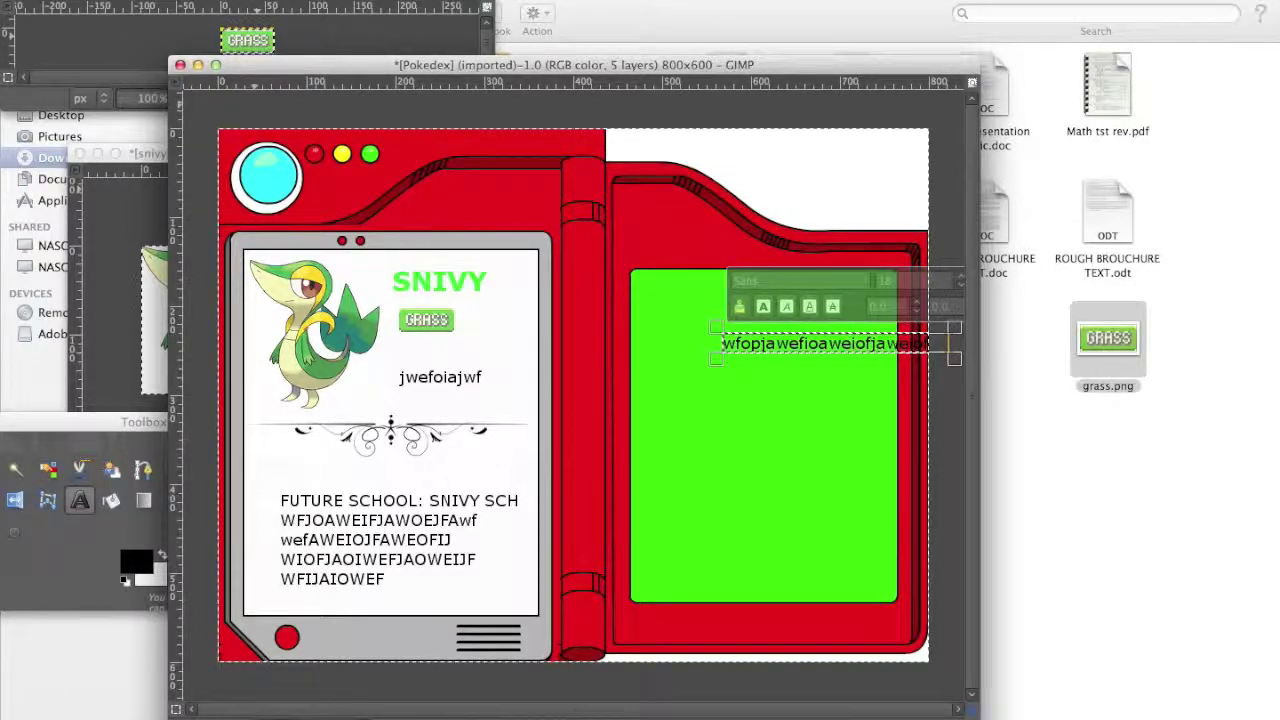
{"action": "left_click", "coordinate": [112, 2]}
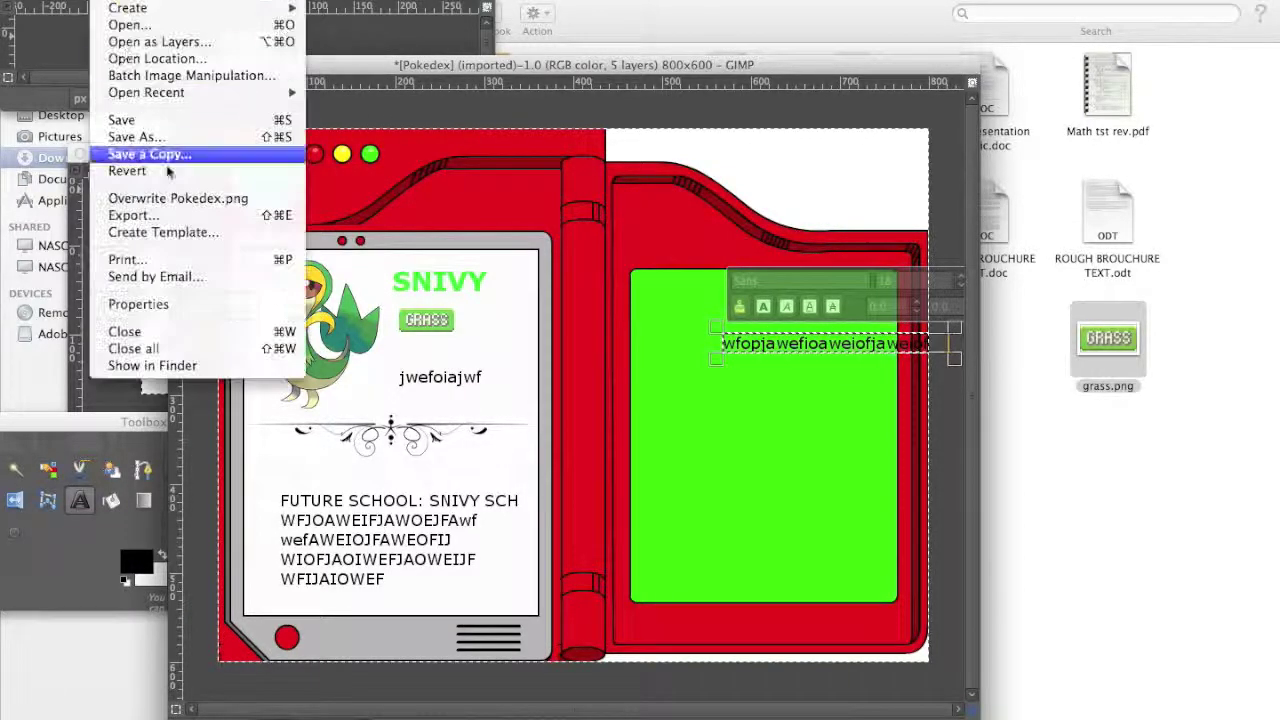
{"action": "left_click", "coordinate": [133, 215]}
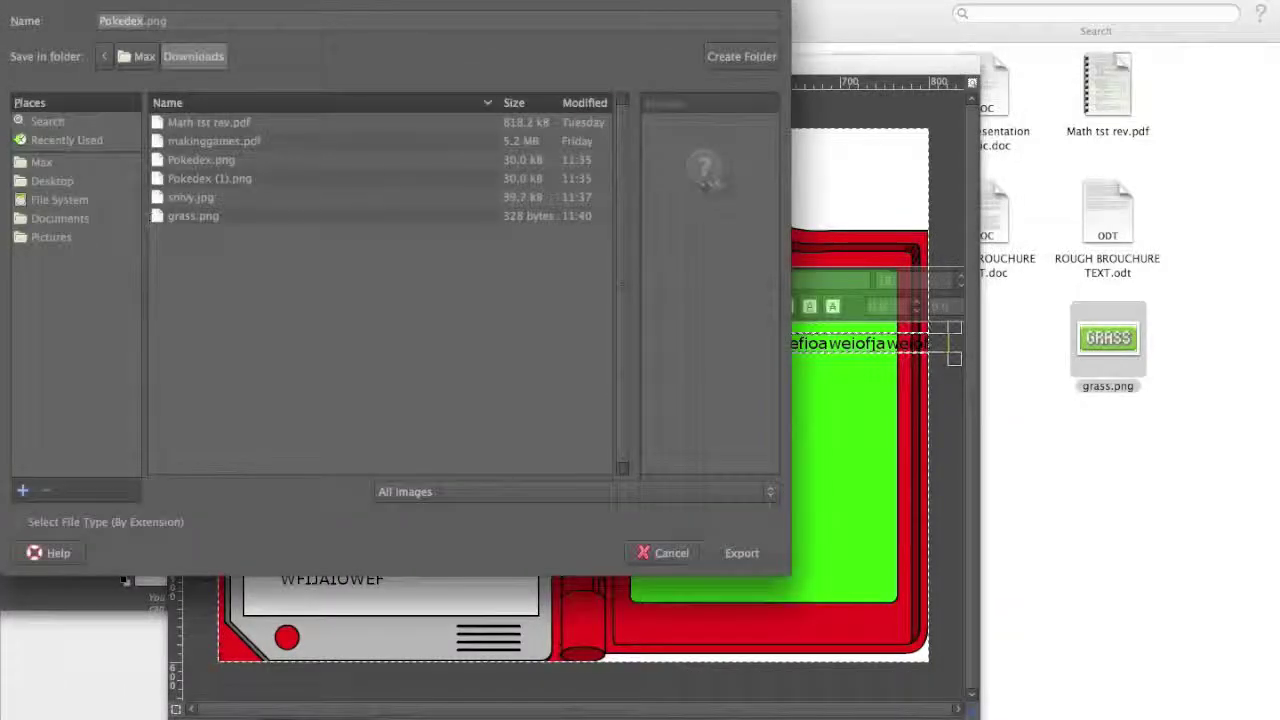
{"action": "left_click_drag", "start_coordinate": [196, 0], "coordinate": [576, 206]}
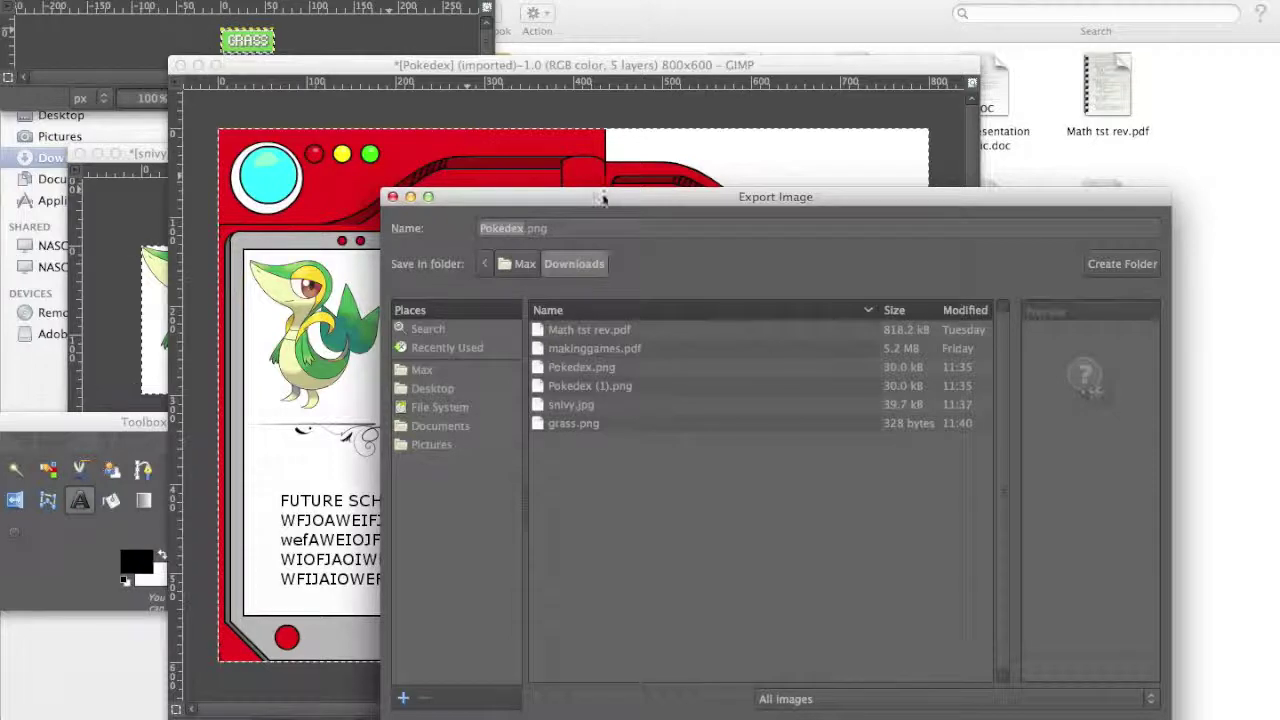
{"action": "left_click_drag", "start_coordinate": [596, 205], "coordinate": [532, 173]}
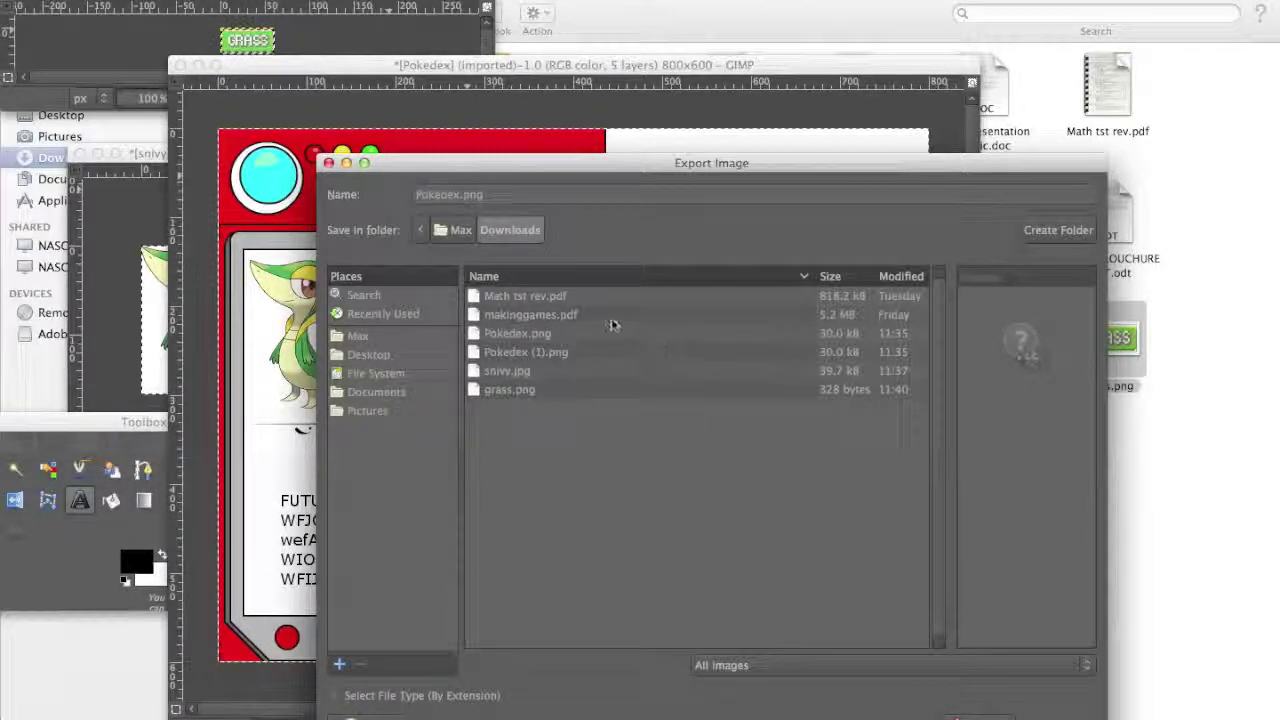
{"action": "left_click_drag", "start_coordinate": [519, 164], "coordinate": [462, 87]}
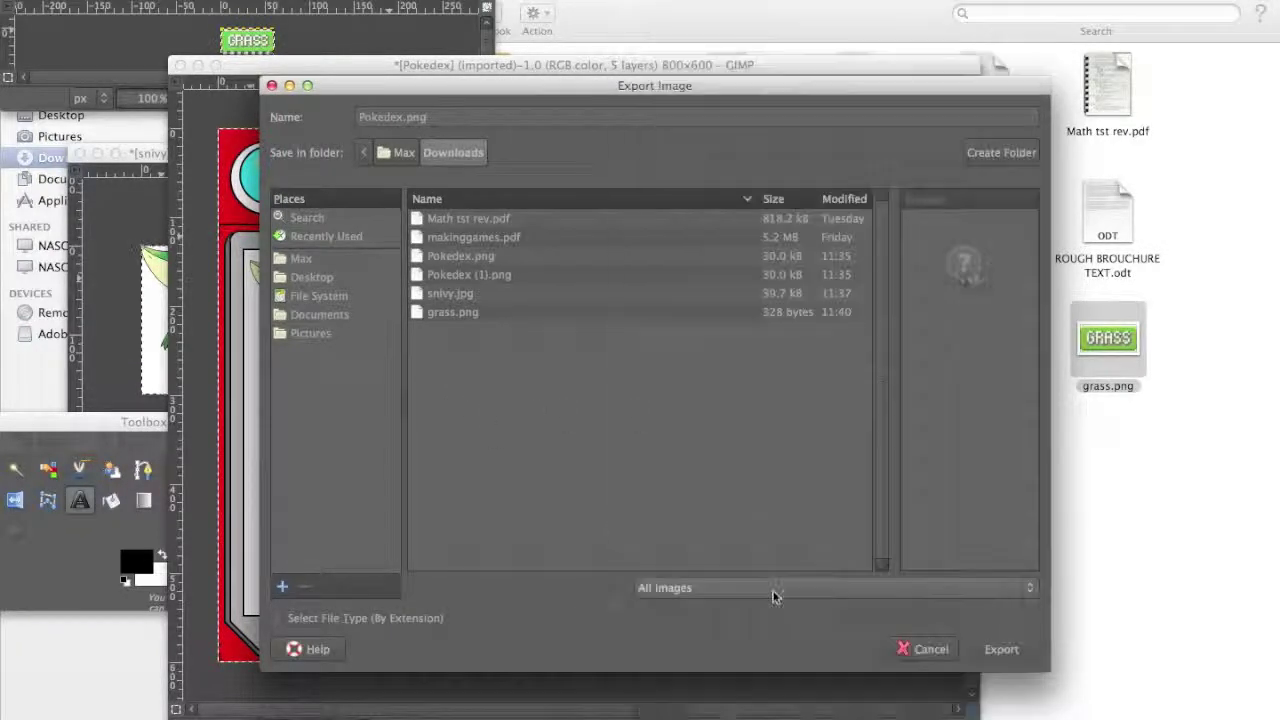
{"action": "left_click", "coordinate": [336, 278]}
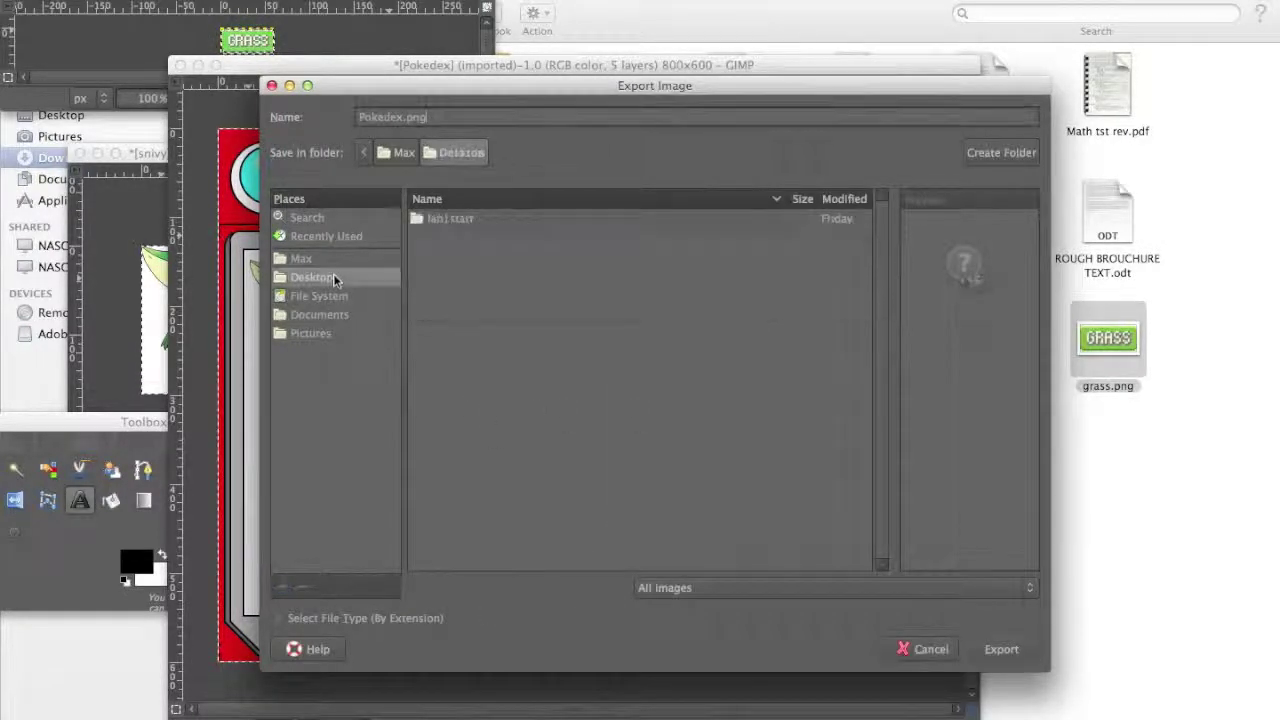
{"action": "left_click", "coordinate": [1011, 652]}
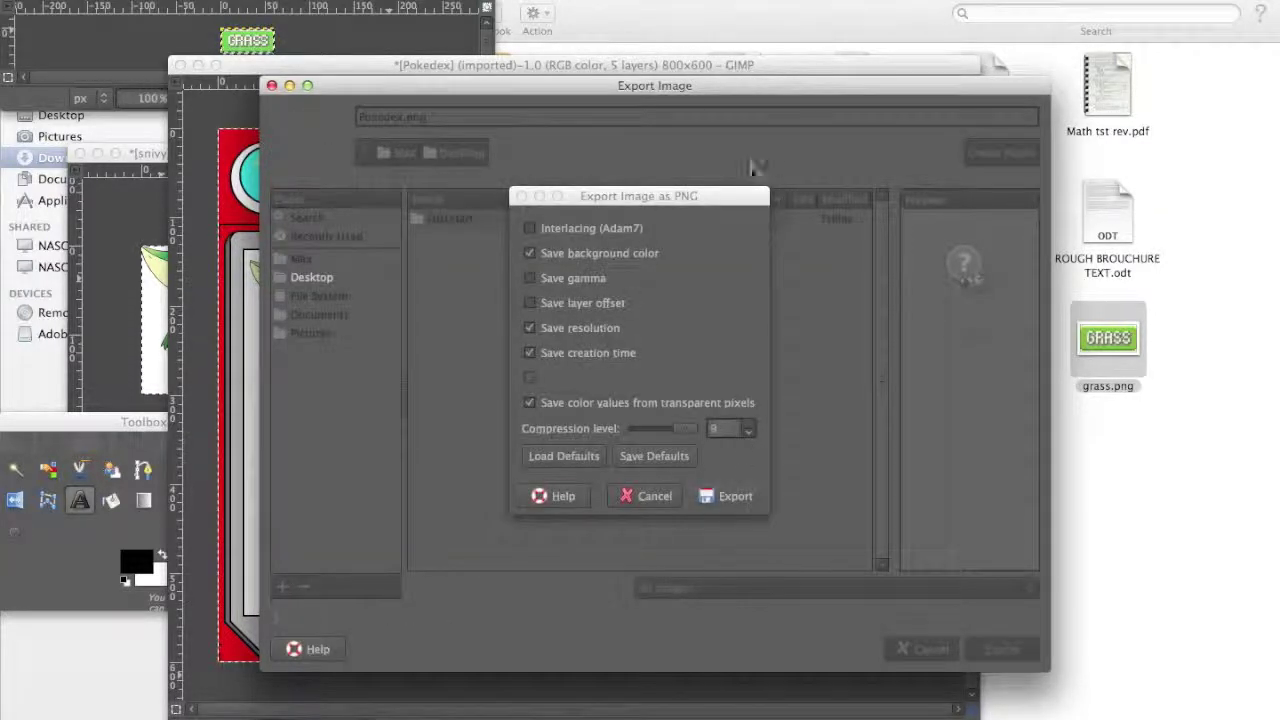
{"action": "left_click", "coordinate": [736, 498]}
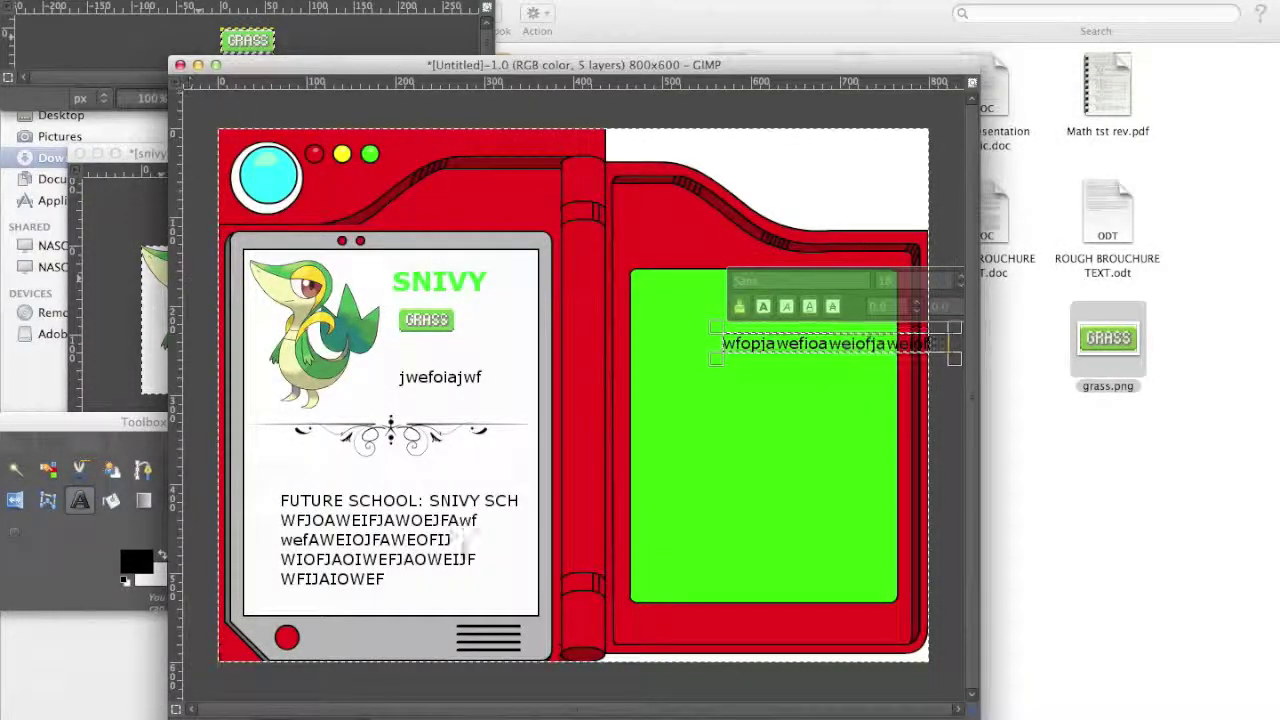
Step: Switch to Finder, view the exported Pokedex.png from the Desktop folder in Preview, and close it
{"action": "left_click", "coordinate": [129, 118]}
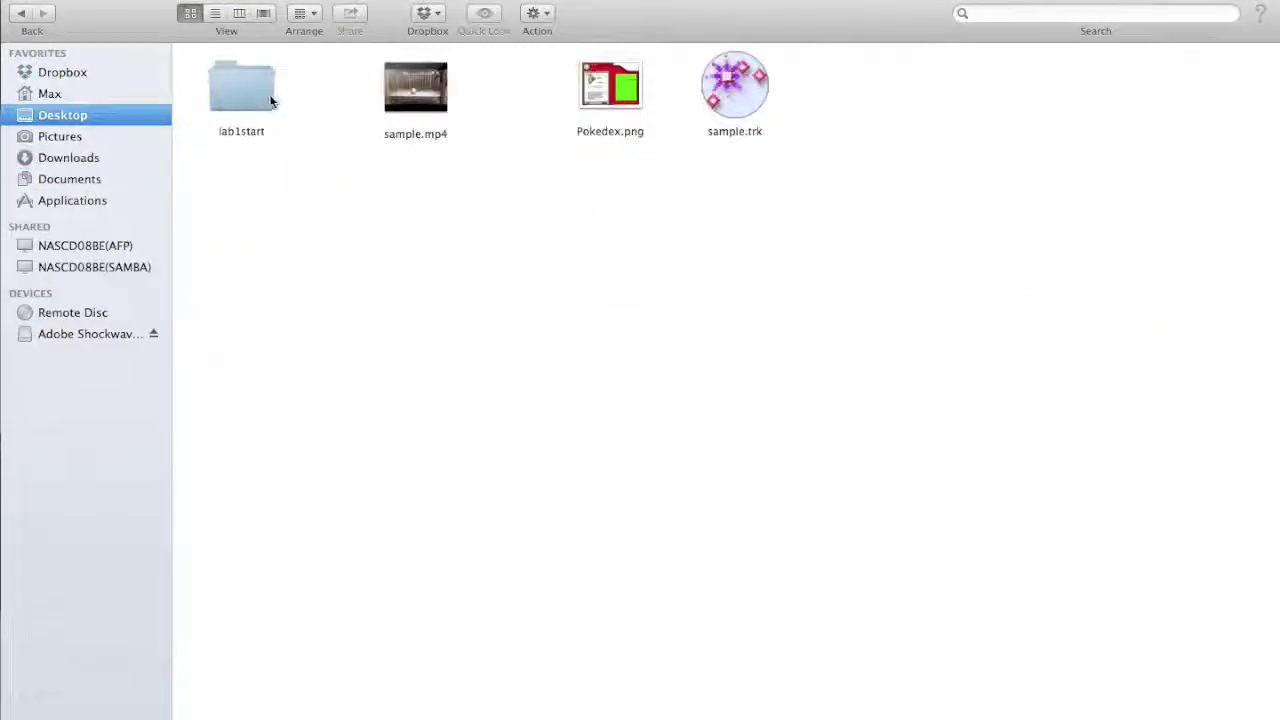
{"action": "double_click", "coordinate": [612, 90]}
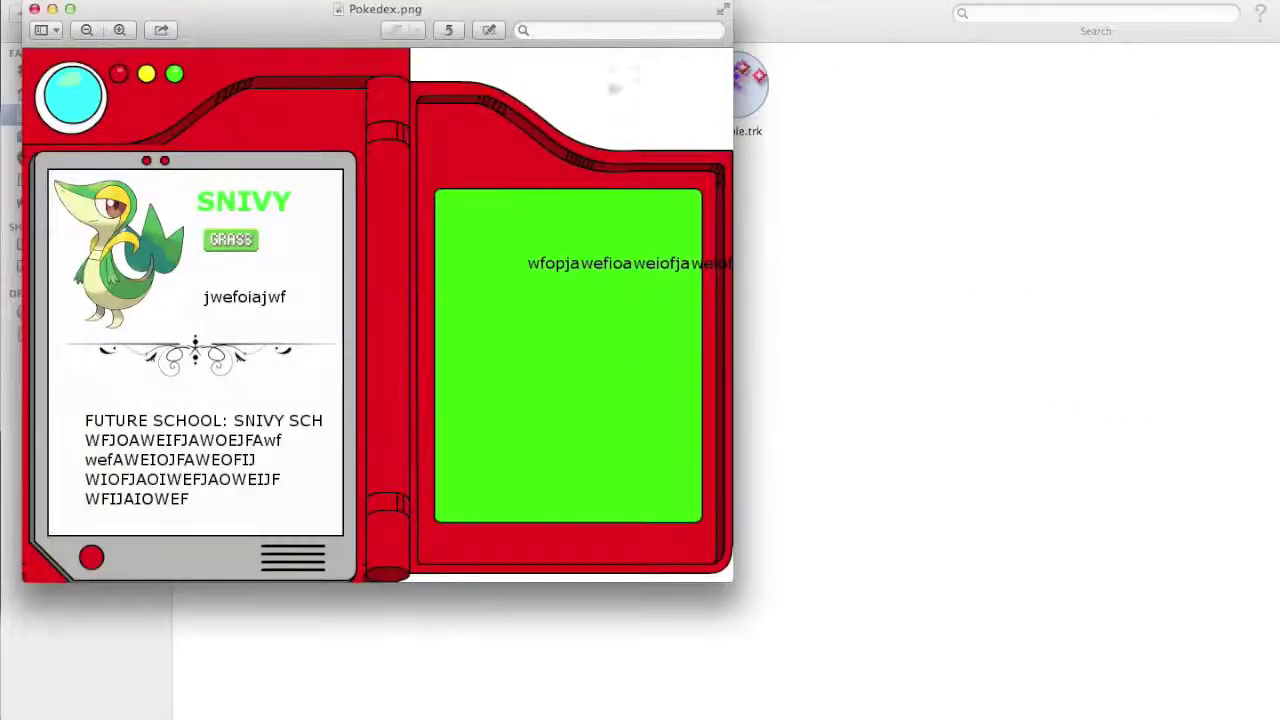
{"action": "left_click", "coordinate": [35, 14]}
Step: Reopen Pokedex.png from the Desktop folder in Preview and start a screen-area capture of it
{"action": "double_click", "coordinate": [610, 91]}
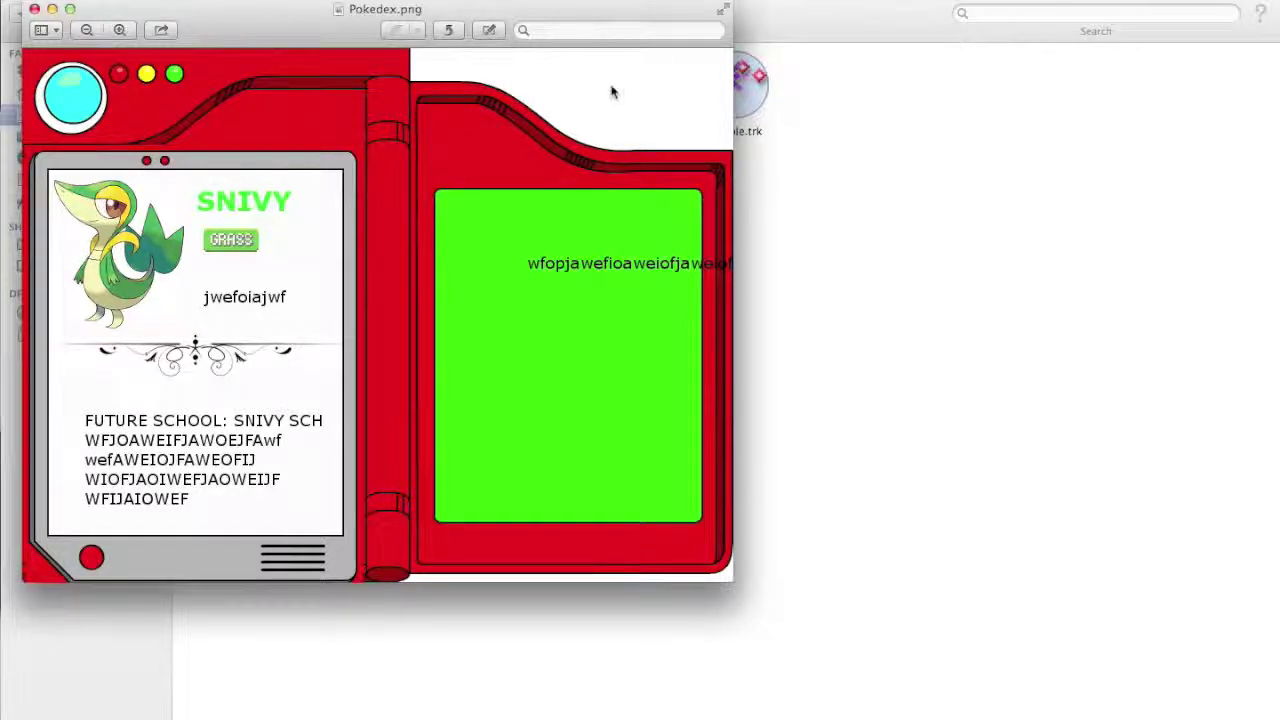
{"action": "key", "text": "super+shift+4"}
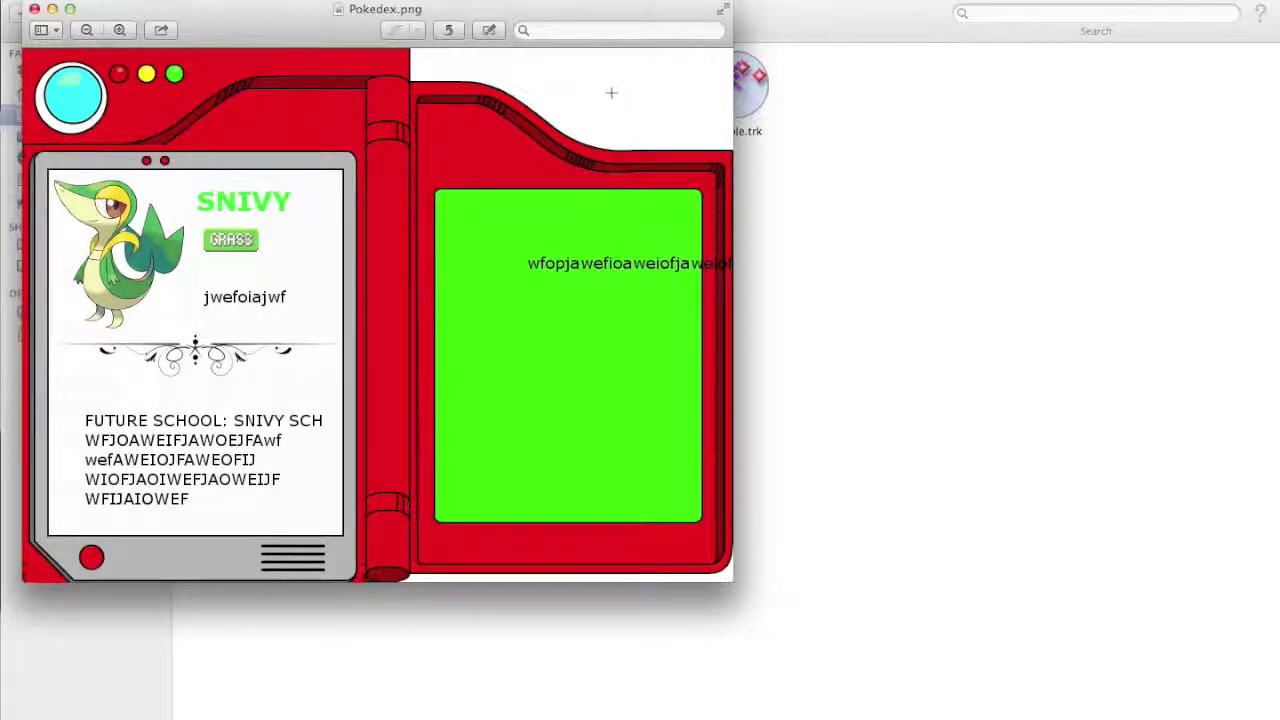